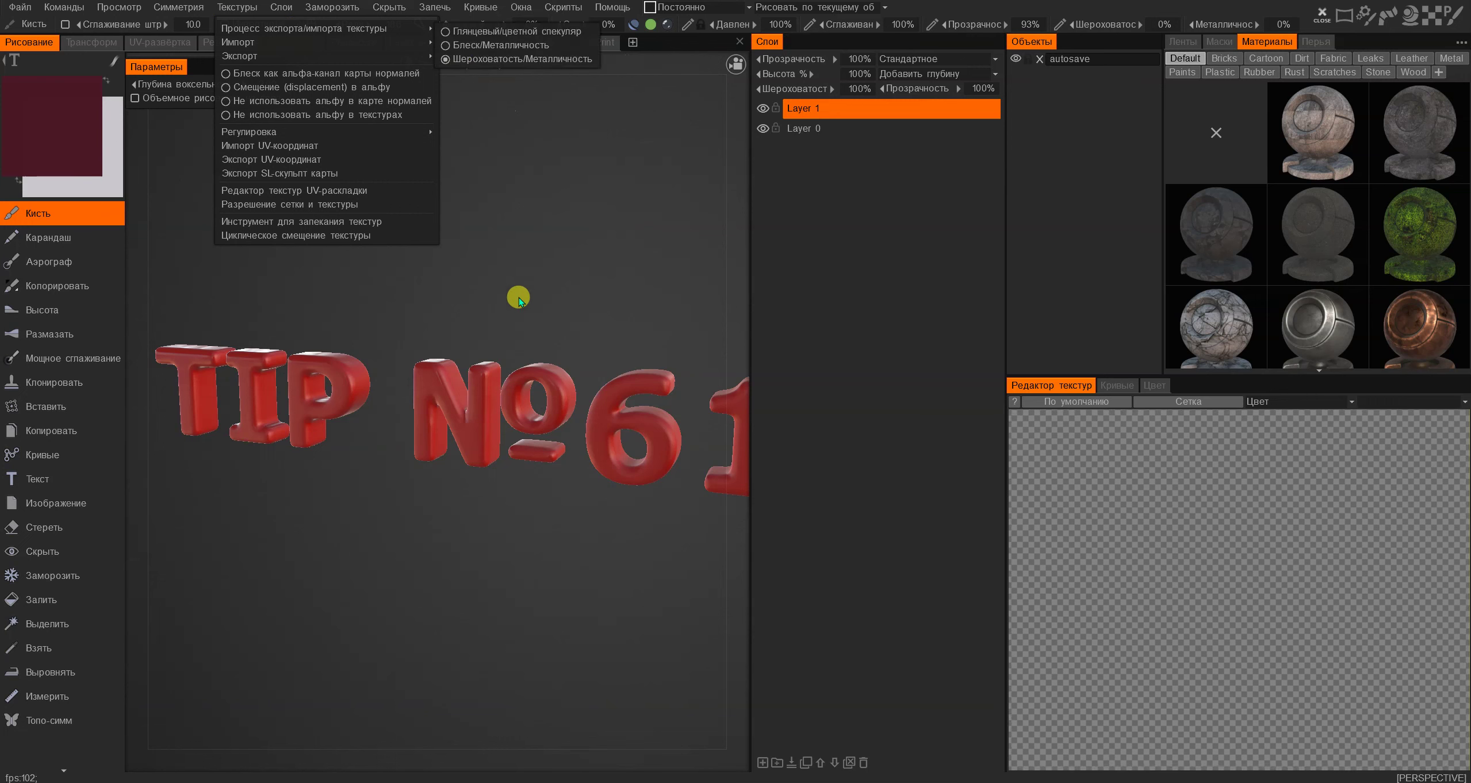
In the sculpting room, add a new surface-mode volume and hide Volume9
left_click(290, 42)
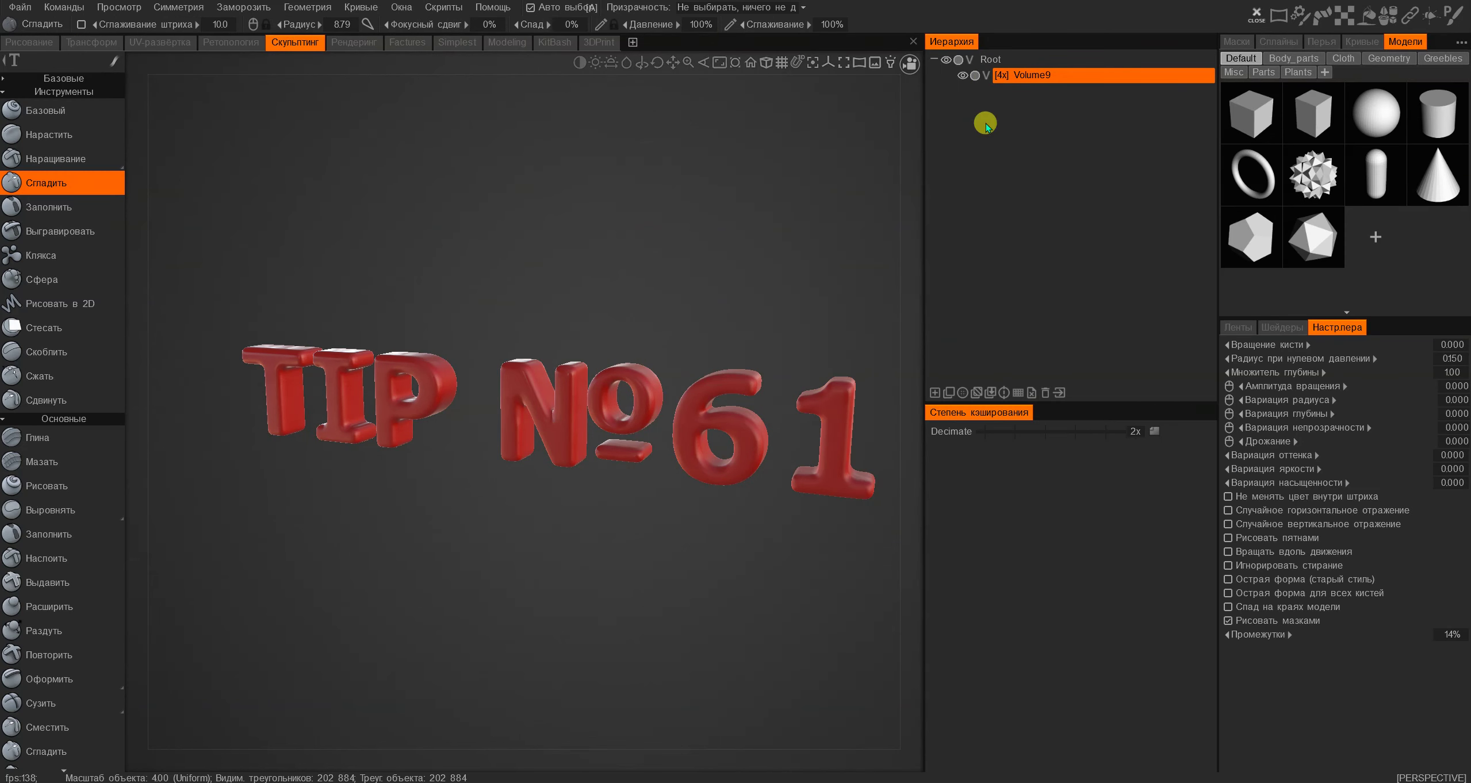
left_click(934, 392)
left_click(972, 76)
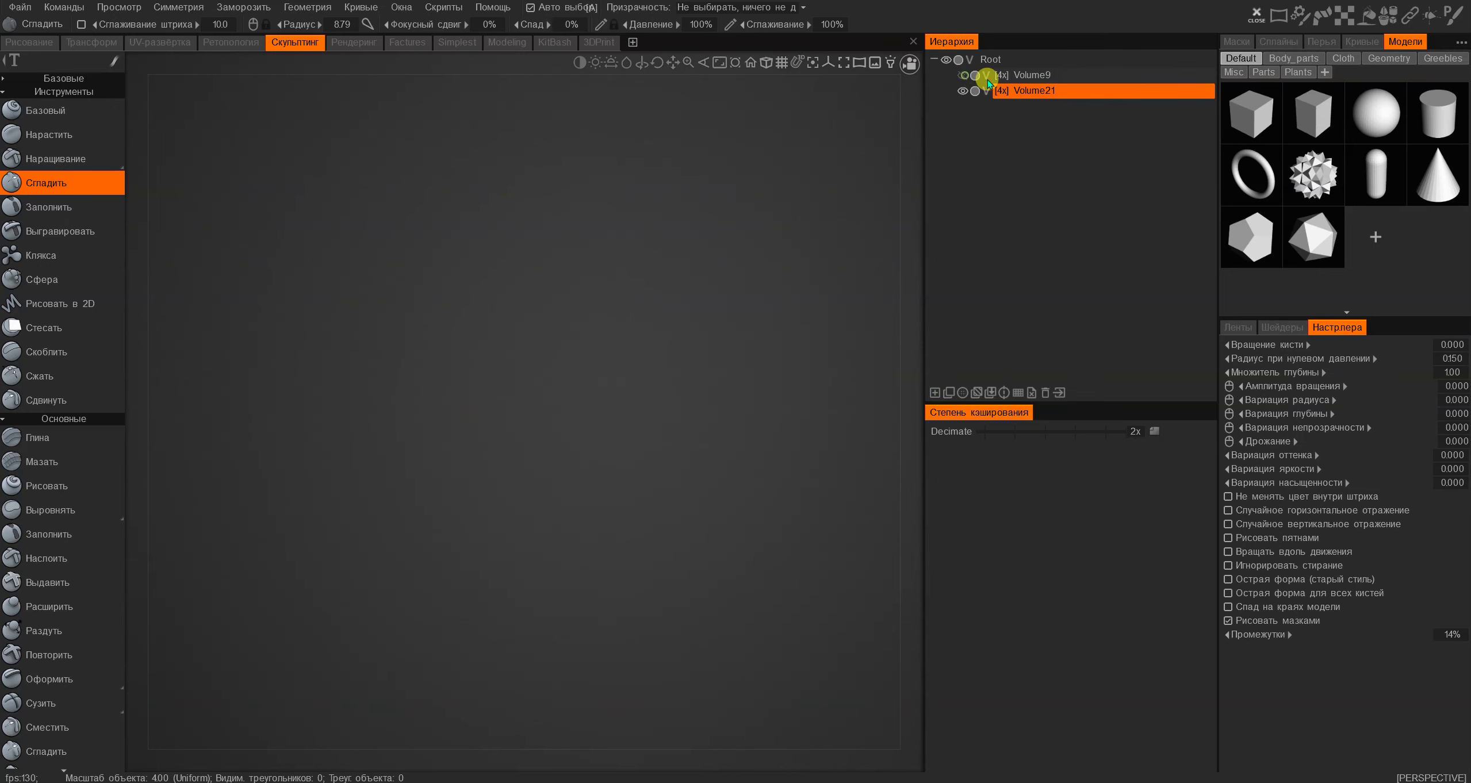
left_click(986, 91)
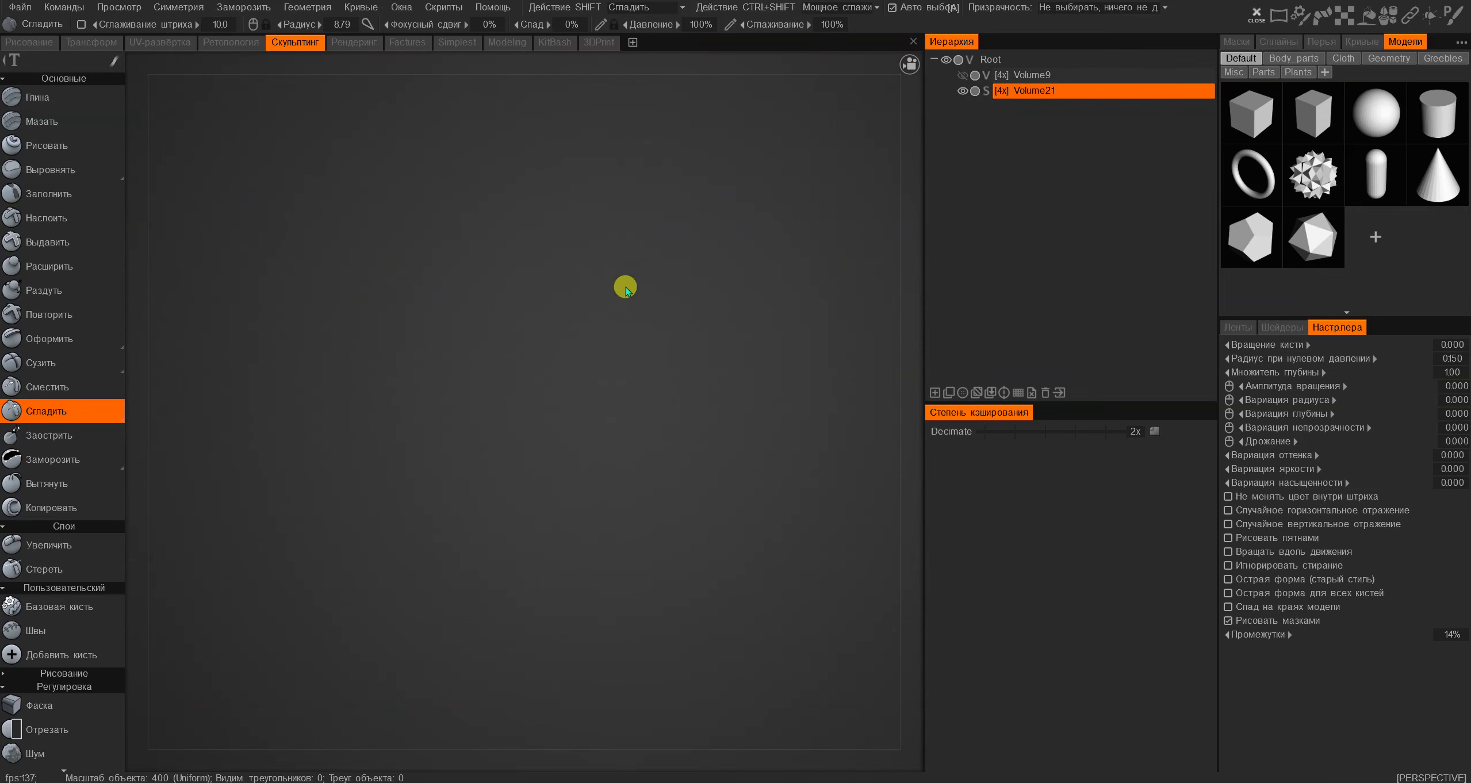
Show the Layers (Слои) window, dock it beside the volume hierarchy and widen it enough to show its opacity and height settings
left_click(402, 8)
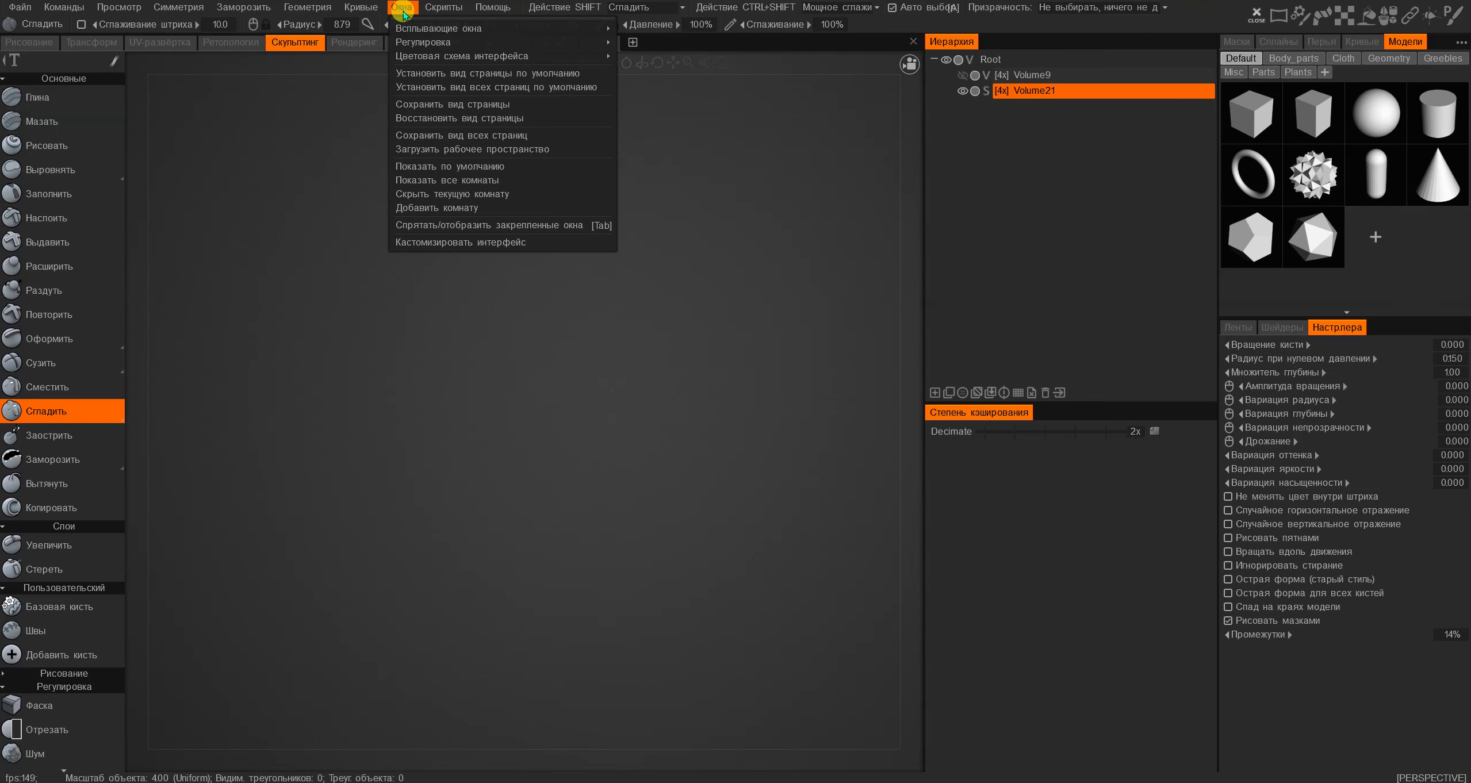
mouse_move(405, 35)
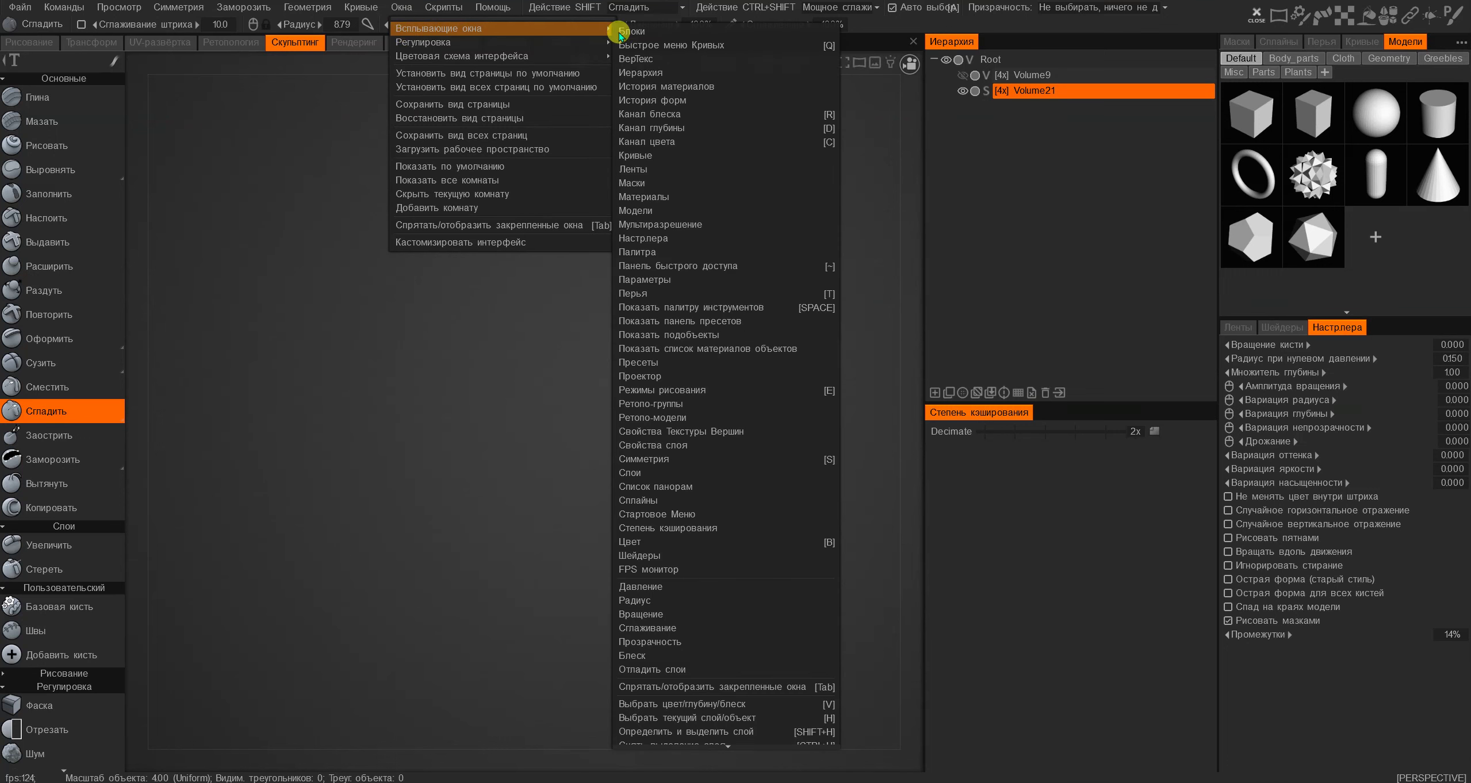
left_click(672, 472)
left_click_drag(910, 203, 921, 214)
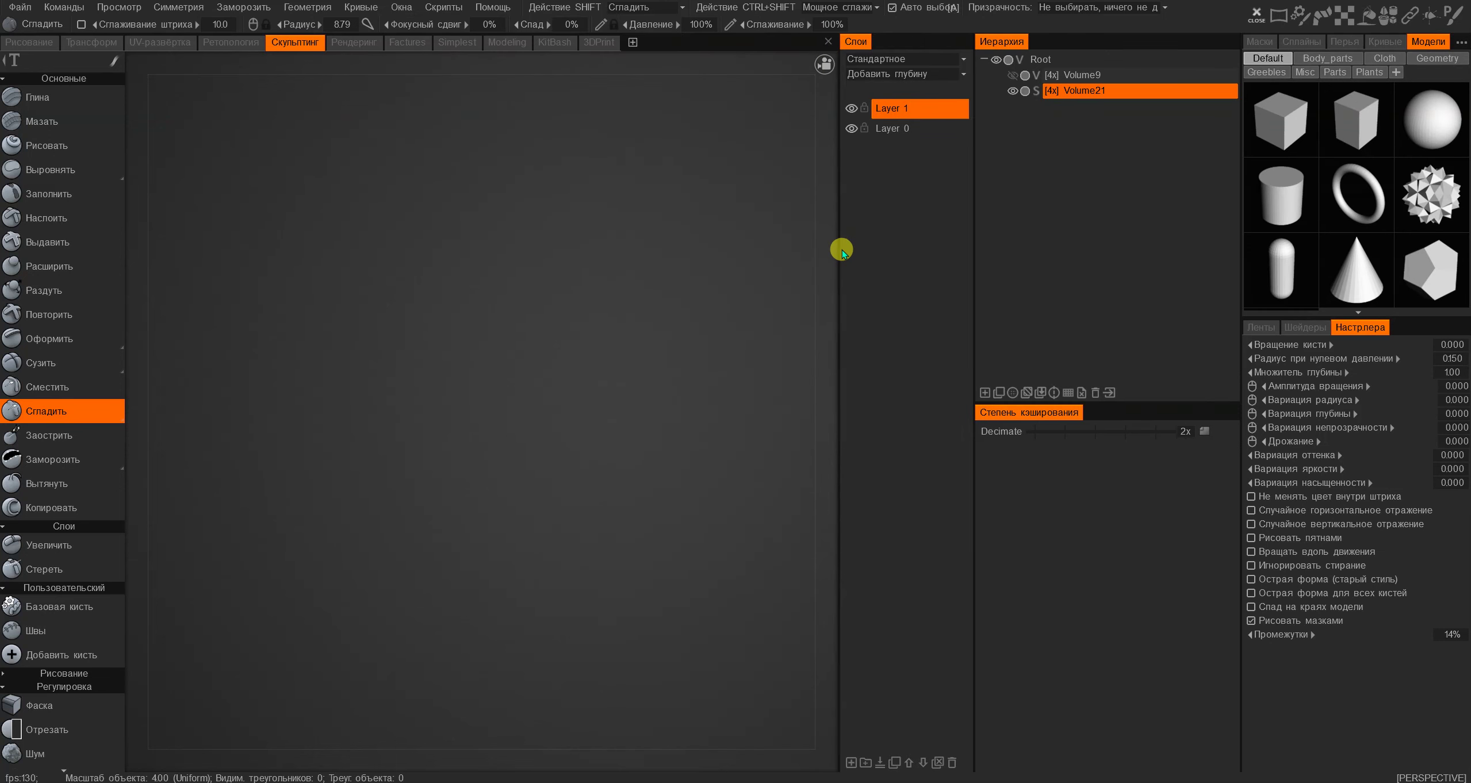
left_click_drag(841, 251, 759, 253)
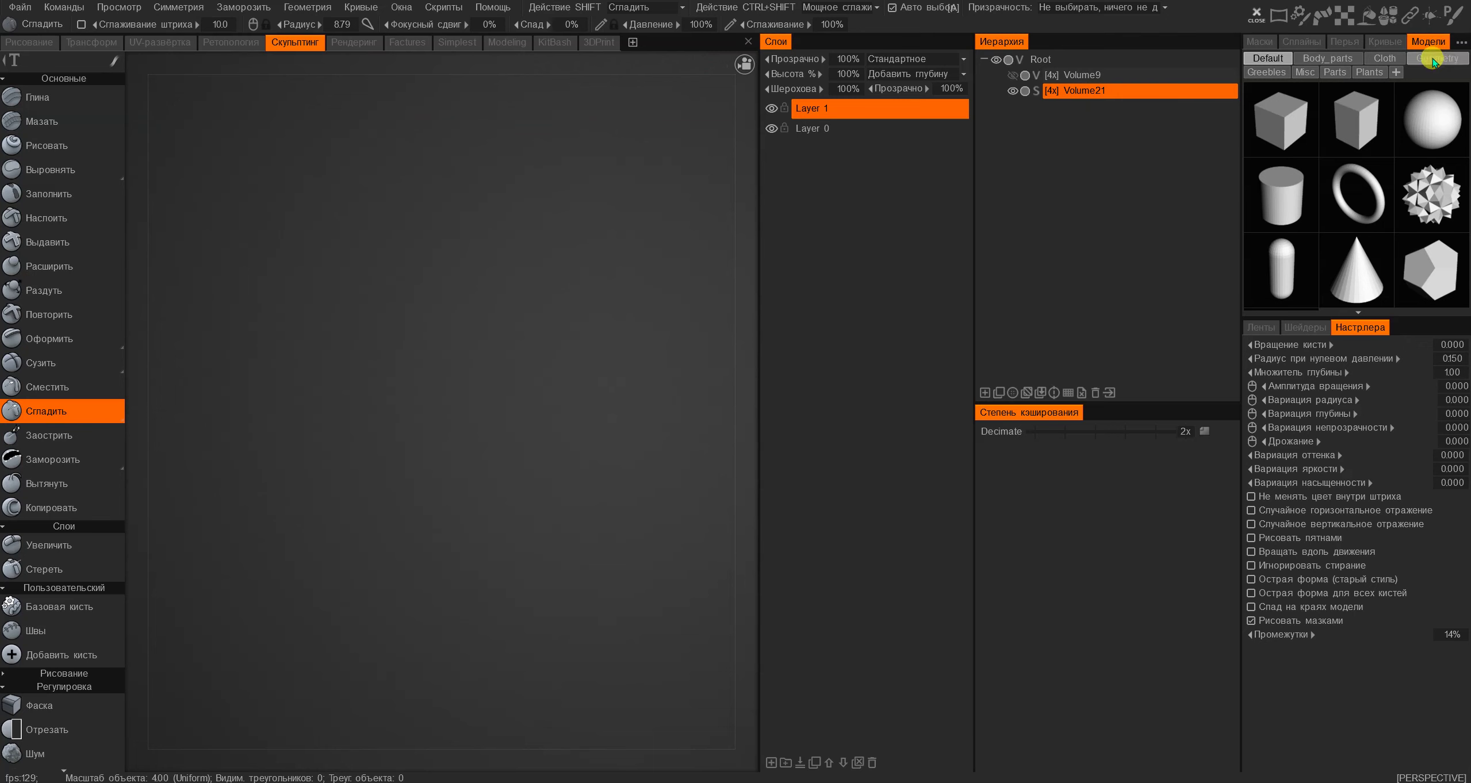
Insert the head model from the Body_parts set into the surface volume, declining to keep its initial scale and position
left_click(1265, 72)
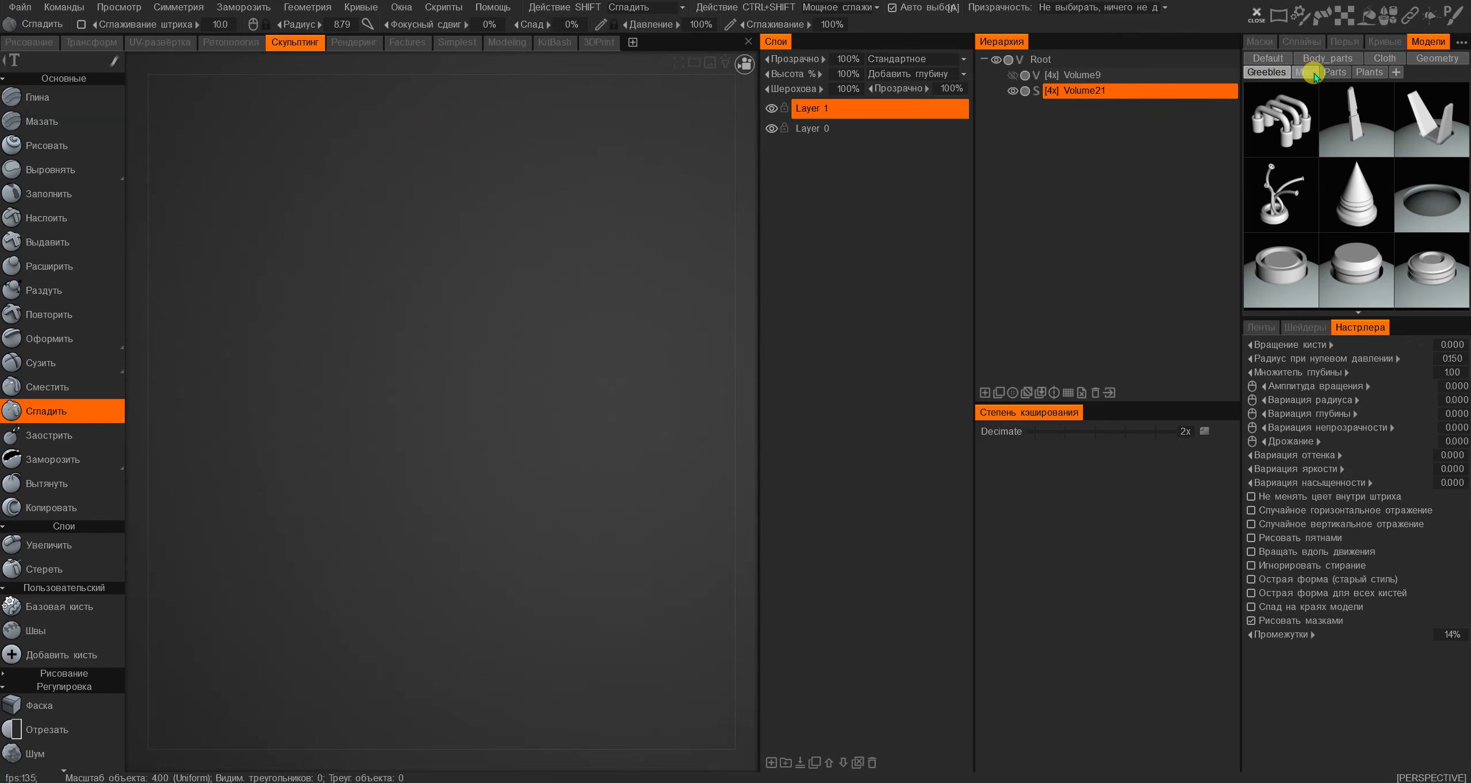
left_click(1326, 60)
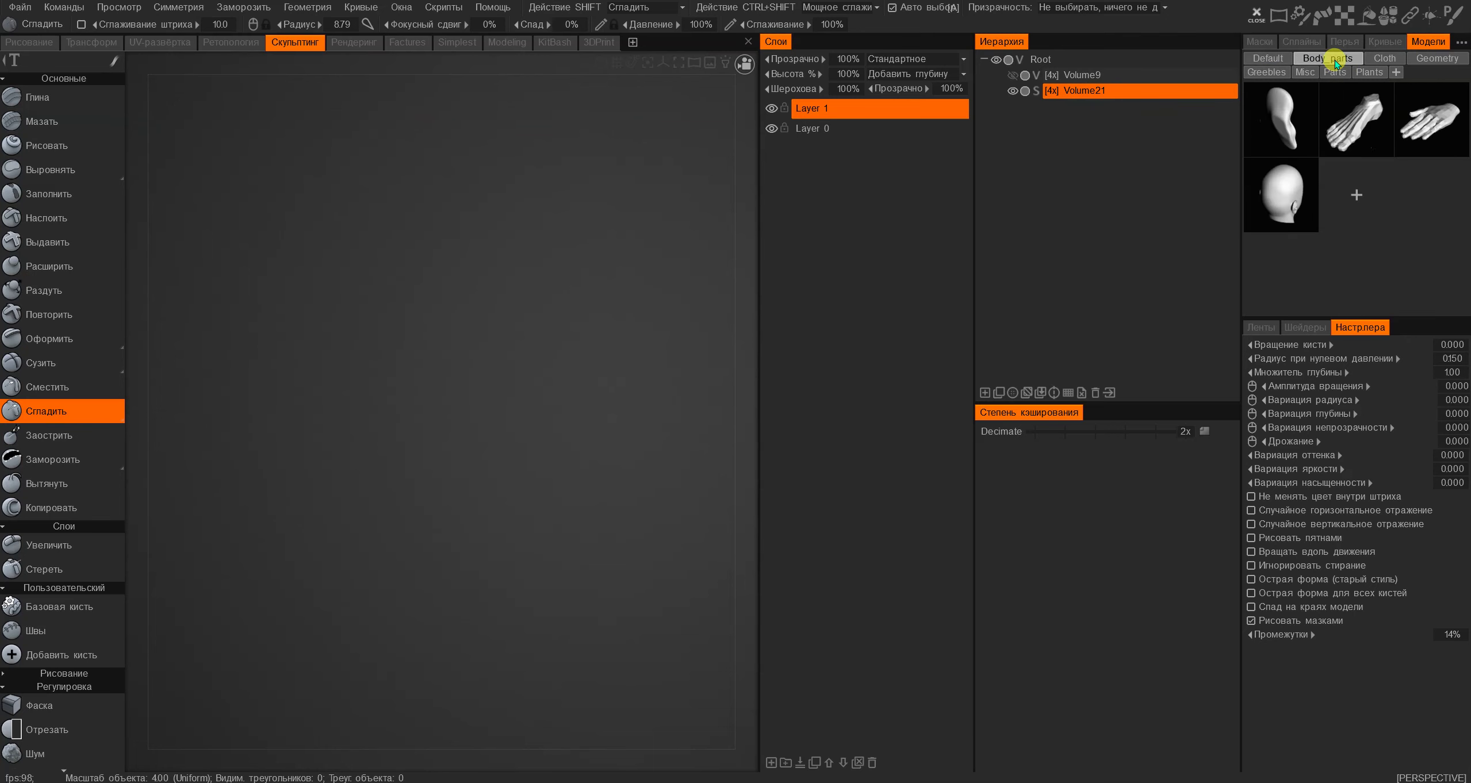
left_click(1282, 184)
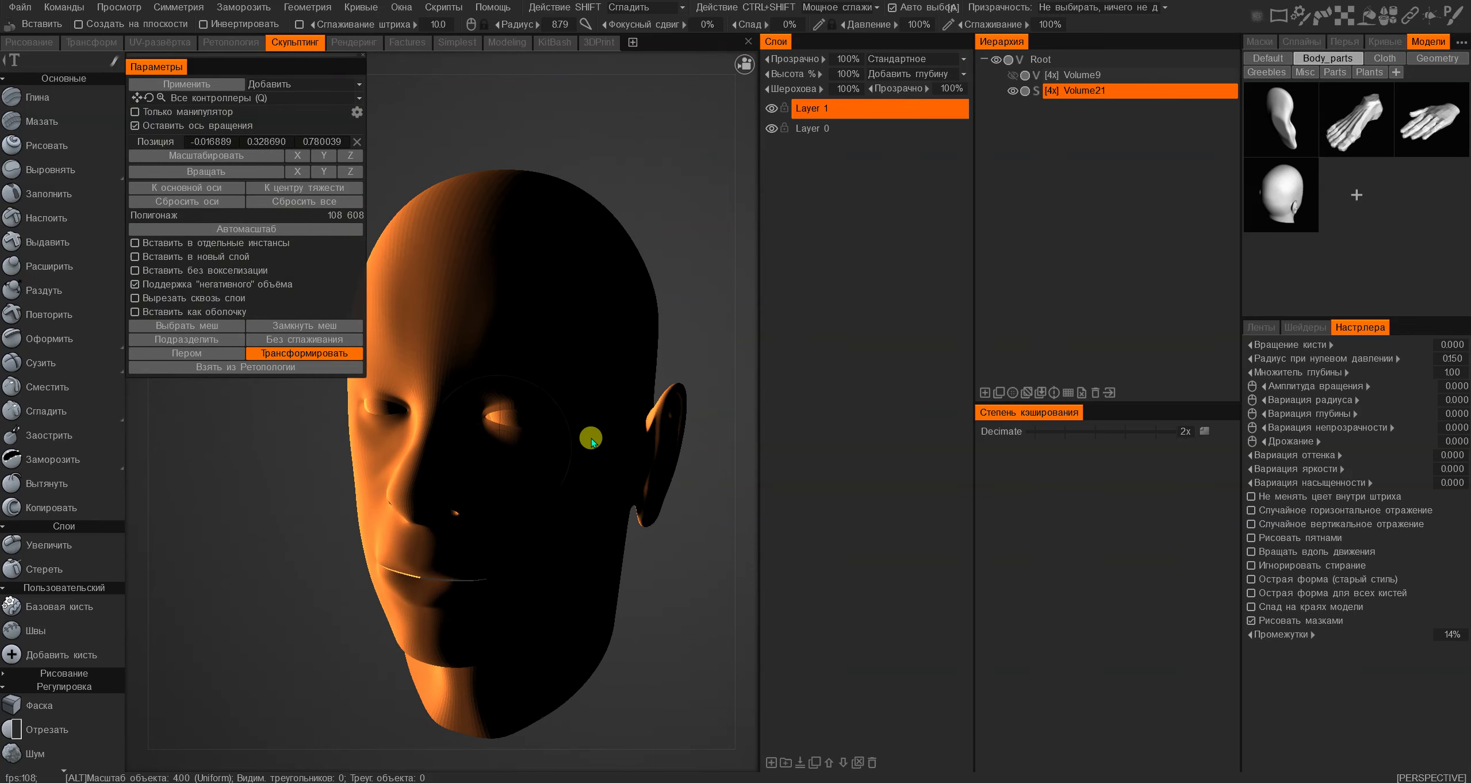
left_click(187, 85)
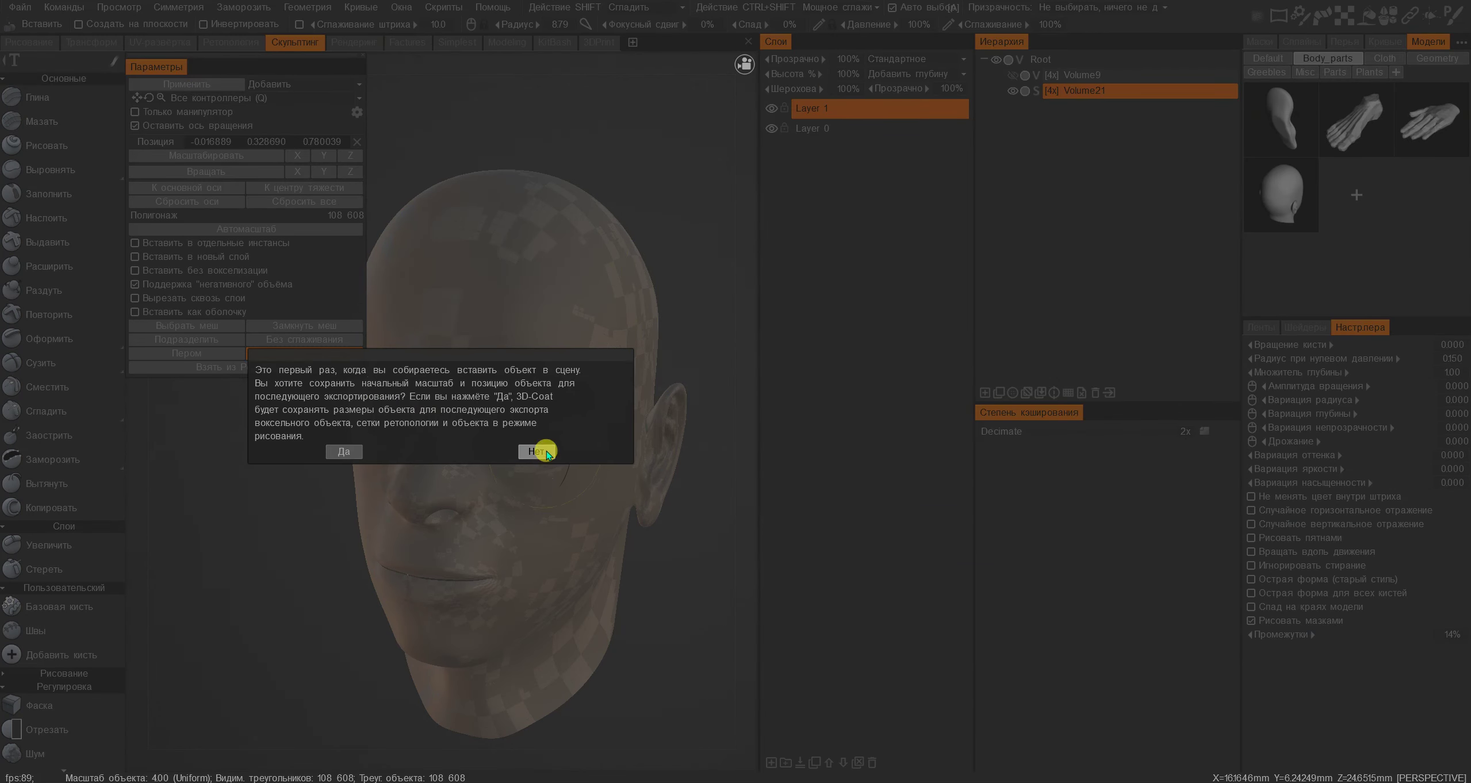
left_click(536, 451)
Activate the Clay (Глина) brush and subdivide the head mesh once, checking its density in wireframe
left_click(17, 97)
left_click_drag(454, 368, 527, 330, "alt")
key("w")
key("w")
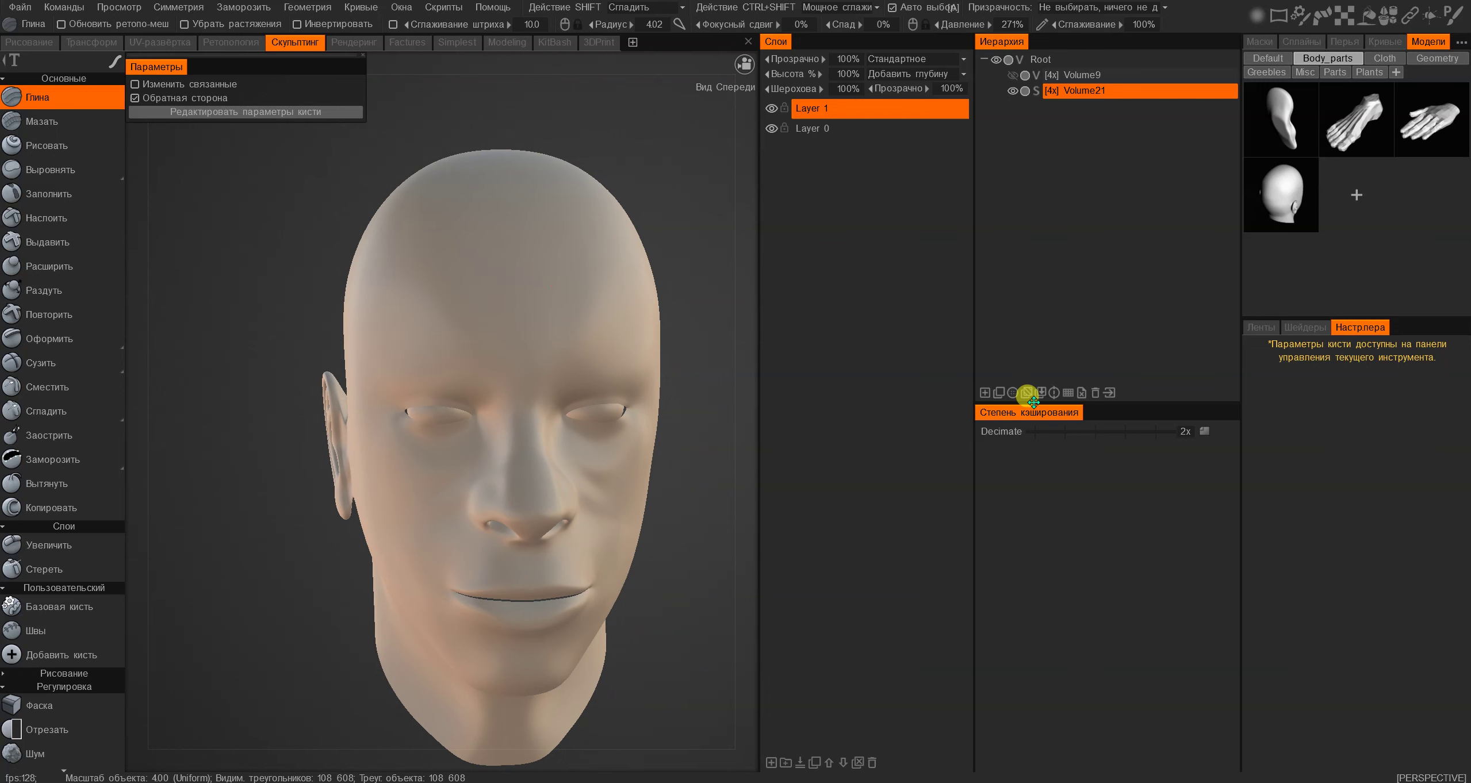
key("w")
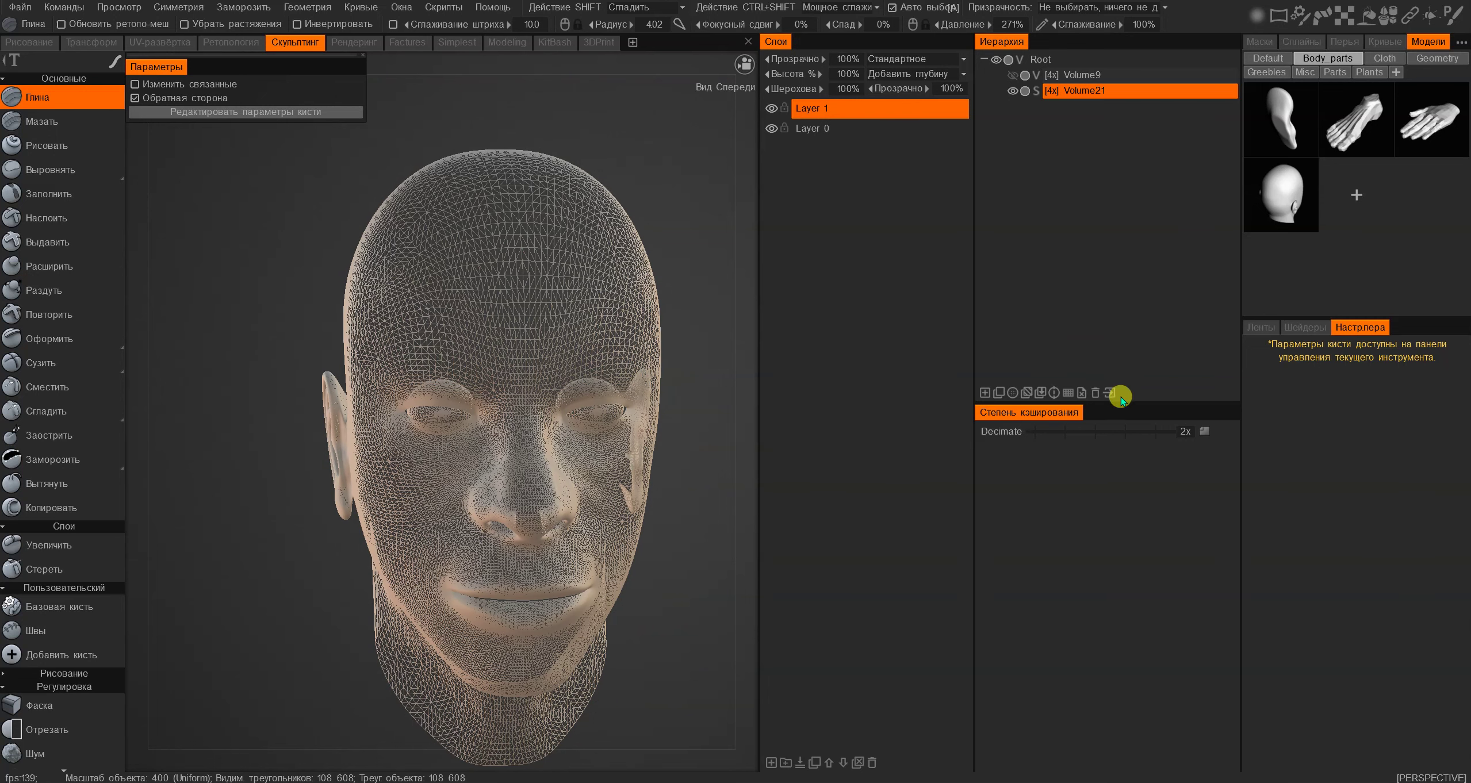
left_click(1069, 393)
key("w")
left_click_drag(499, 318, 531, 312, "alt")
With Layer 1 active, enable mirror symmetry and build up two rounded bumps on the forehead with the Clay brush
left_click(772, 108)
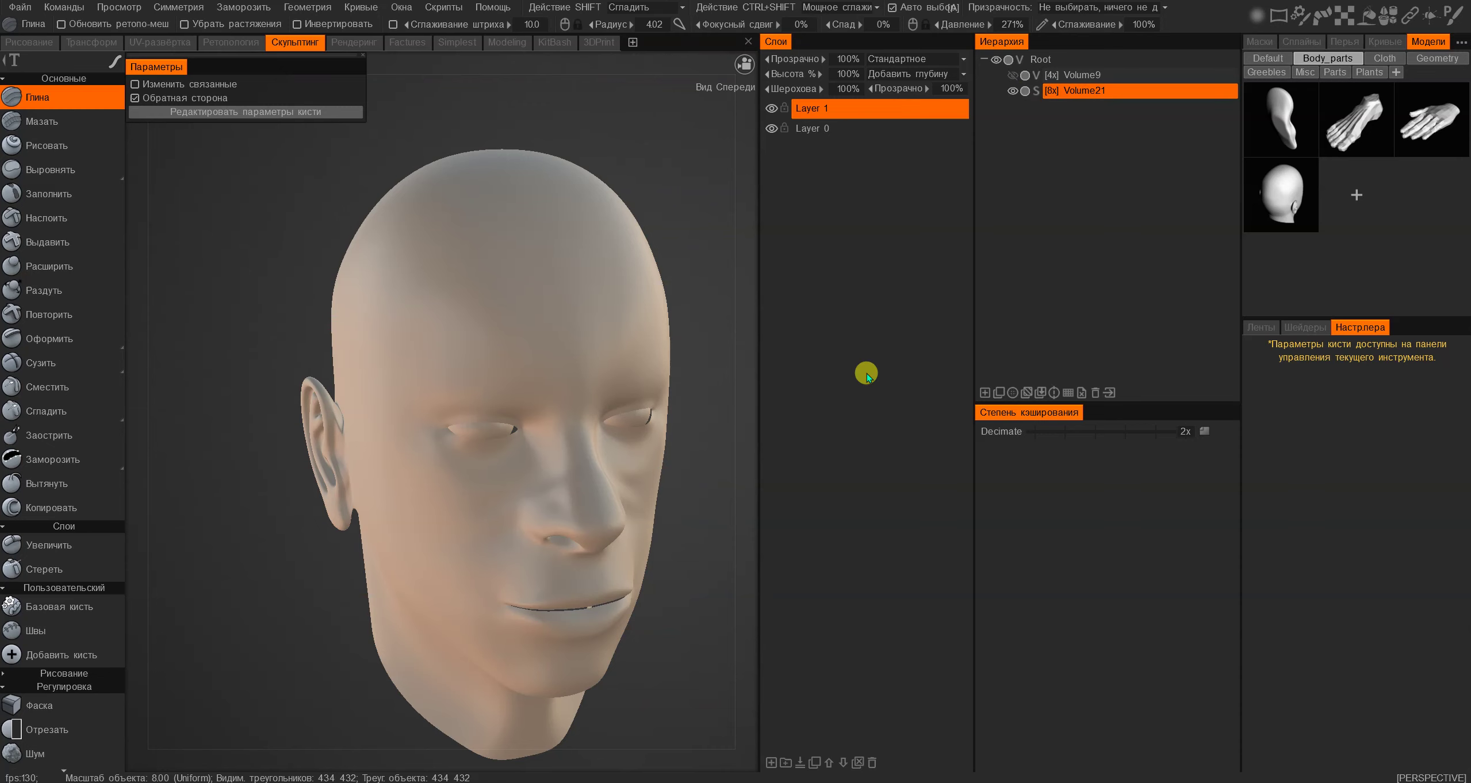
left_click(819, 115)
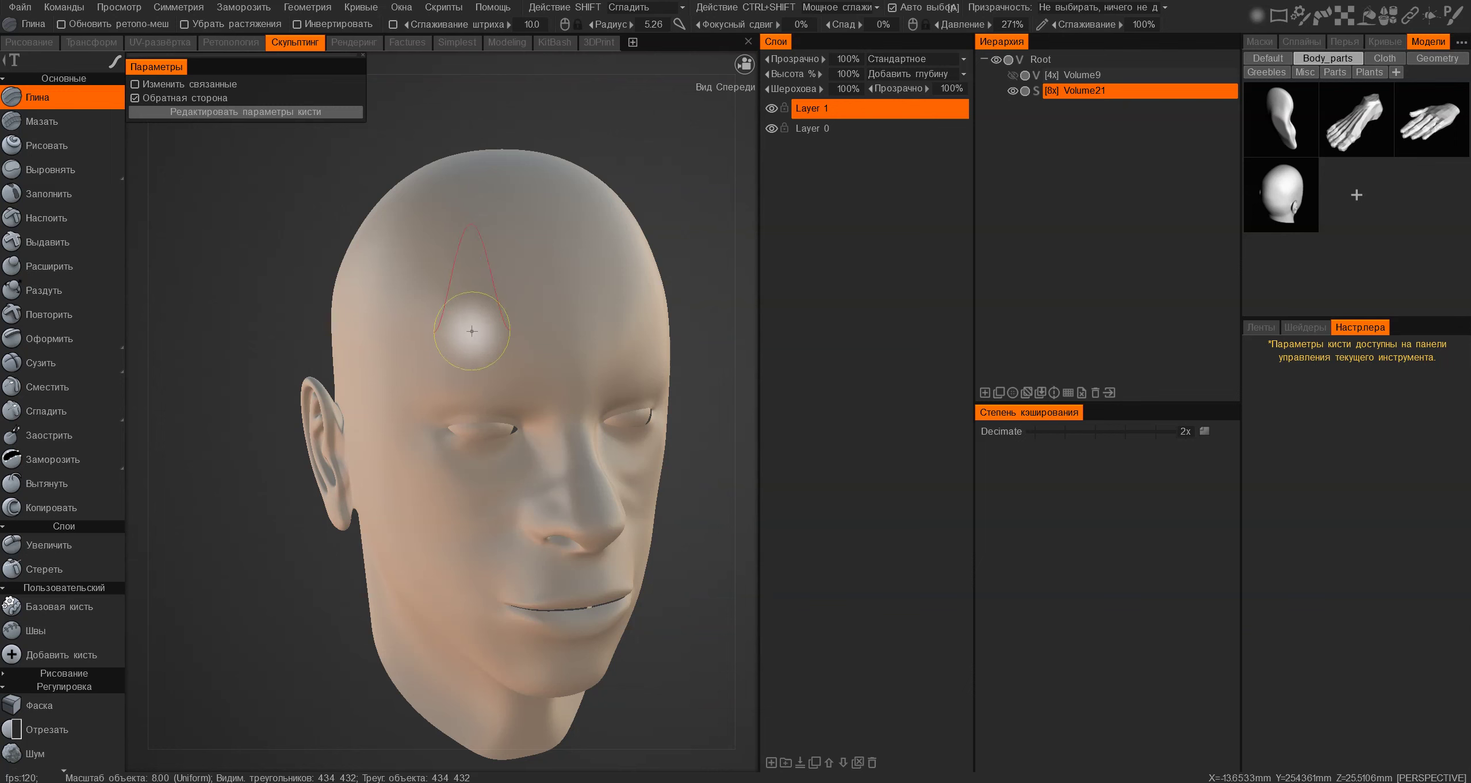
key("s")
left_click(402, 299)
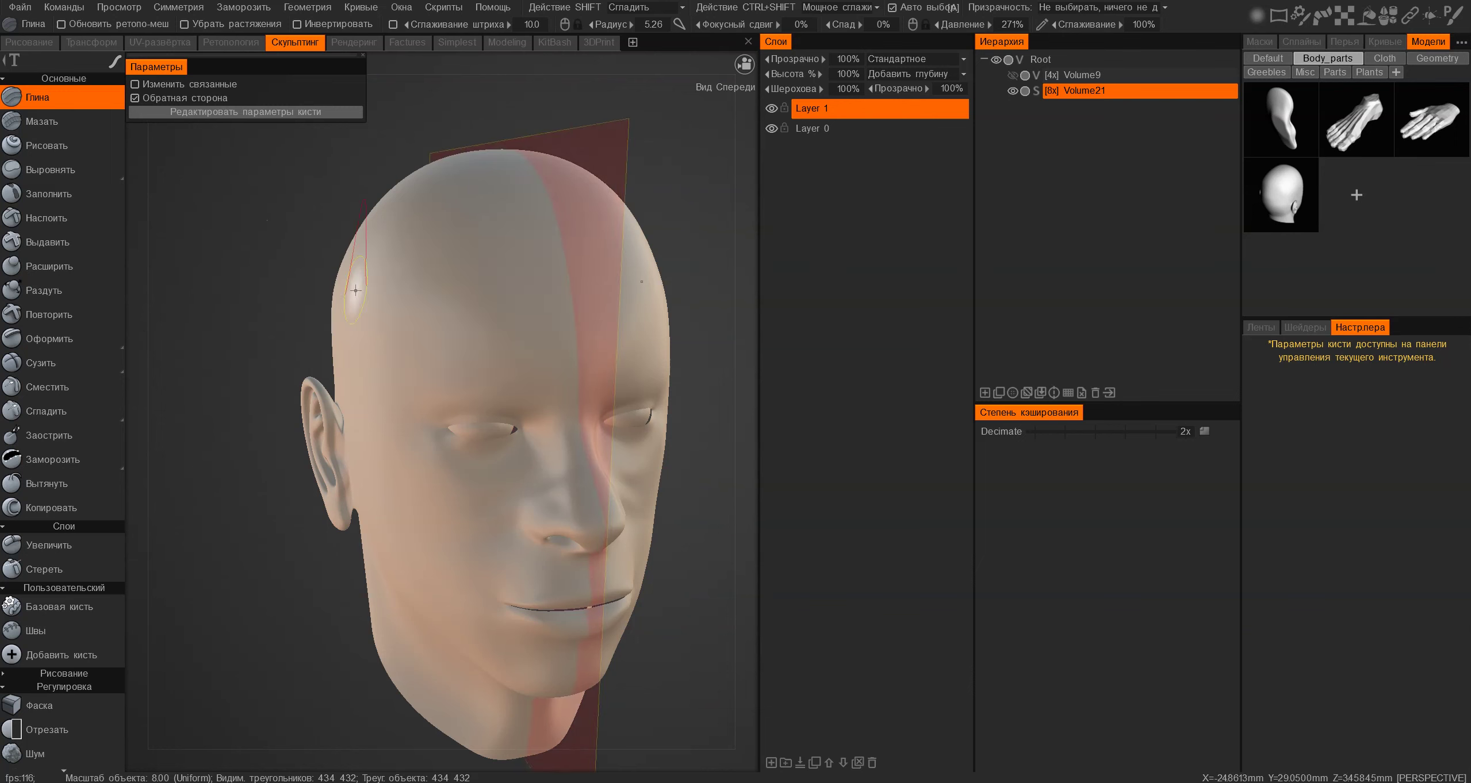
mouse_move(472, 253)
left_mouse_down()
mouse_move(420, 260)
mouse_move(483, 270)
mouse_move(431, 282)
mouse_move(454, 274)
mouse_move(422, 247)
left_mouse_up()
key("ctrl+z")
key("ctrl+z")
key("ctrl+z")
key("ctrl+z")
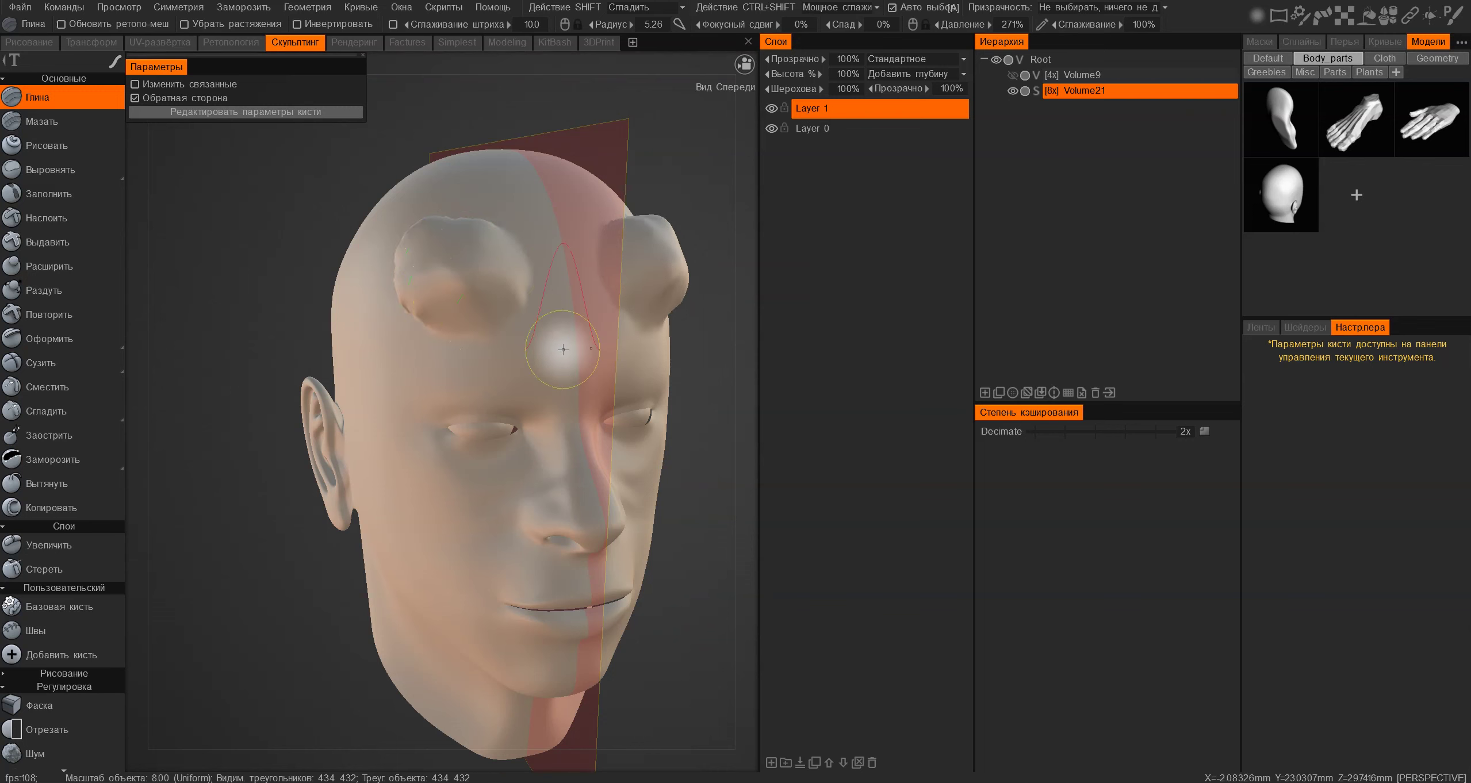
Toggle Layer 1's visibility to compare the head with and without the forehead bumps
left_click_drag(438, 294, 488, 339, "alt")
left_click(778, 115)
left_click(776, 112)
left_click(775, 110)
left_click(776, 110)
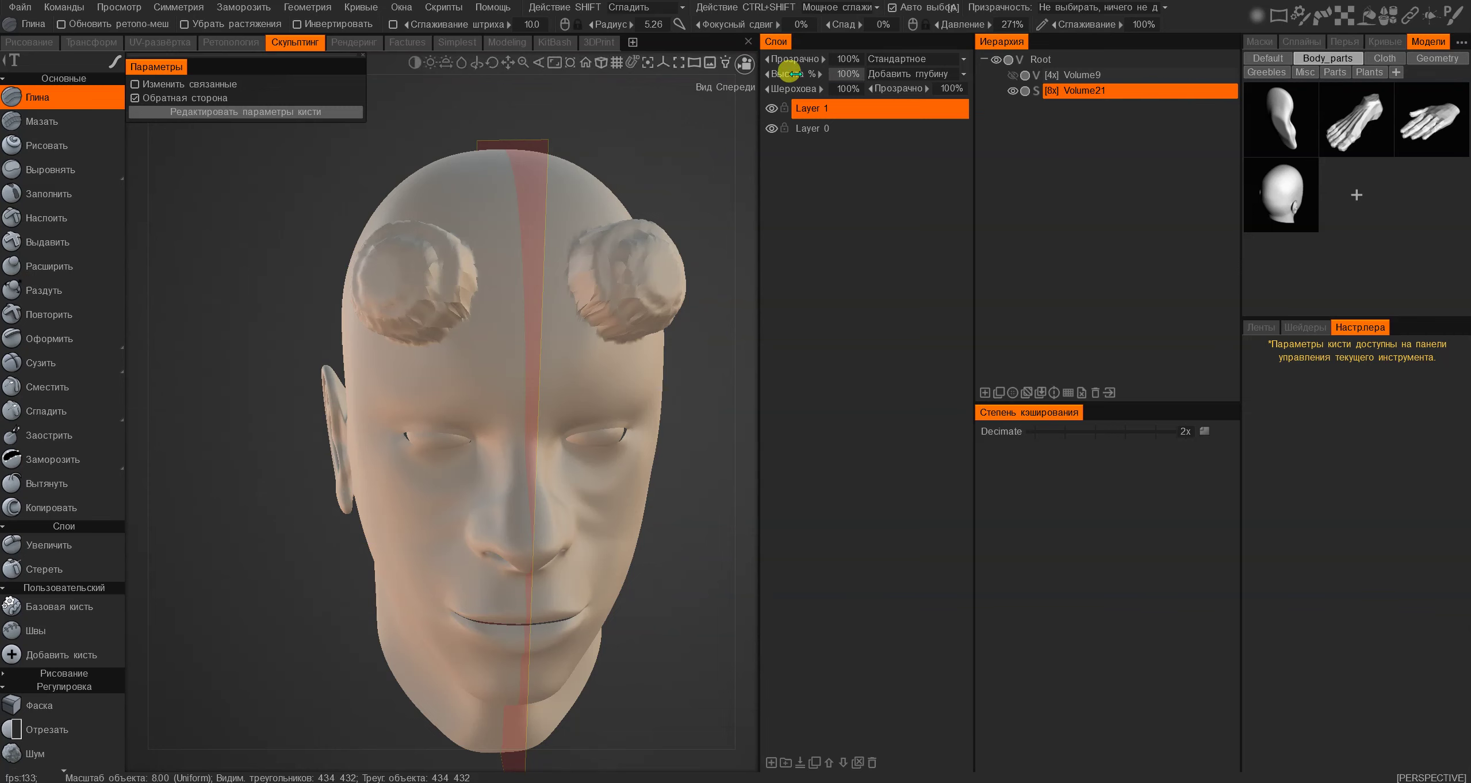
Set Layer 1's height to 70% and inspect the forehead bumps from the side
left_click(817, 108)
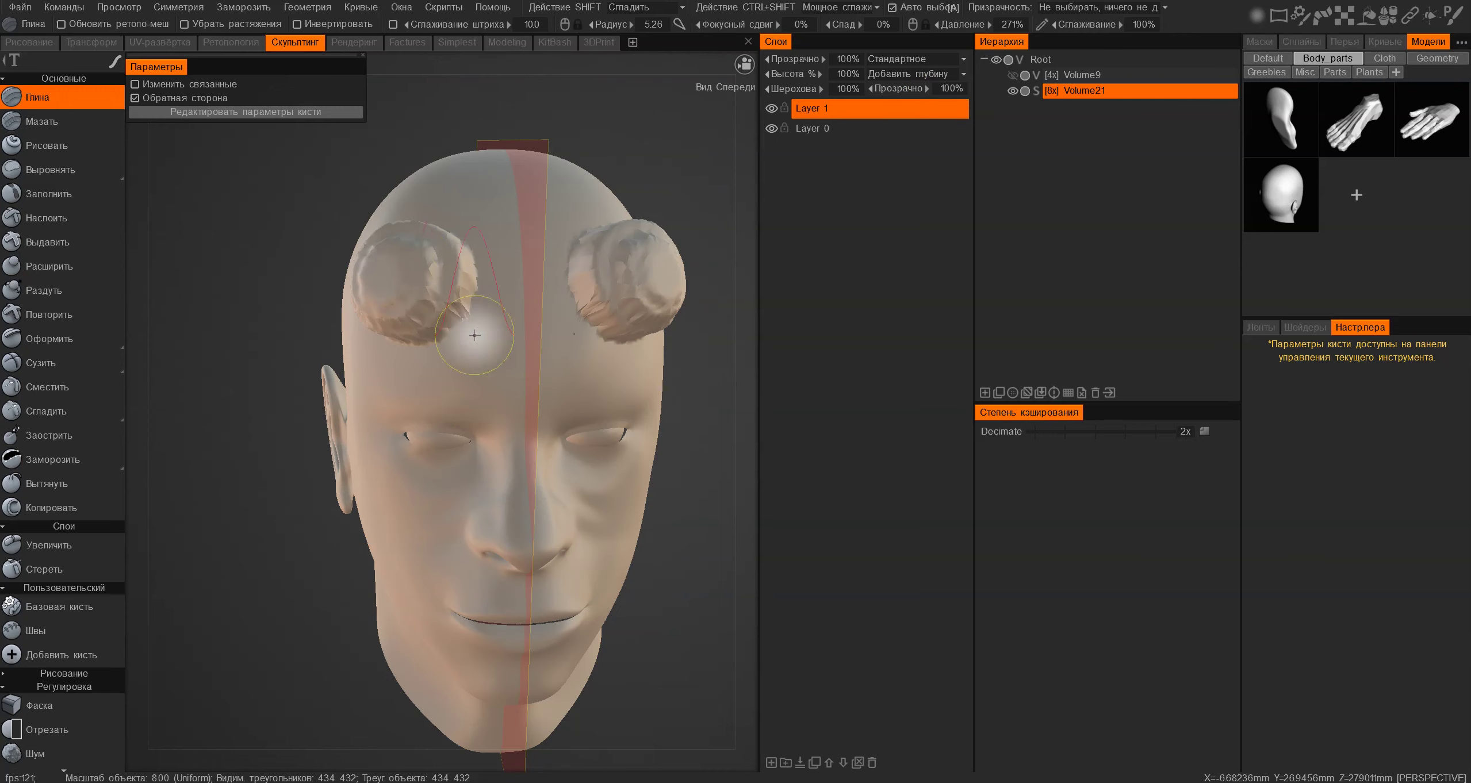
left_click_drag(449, 315, 431, 207, "alt")
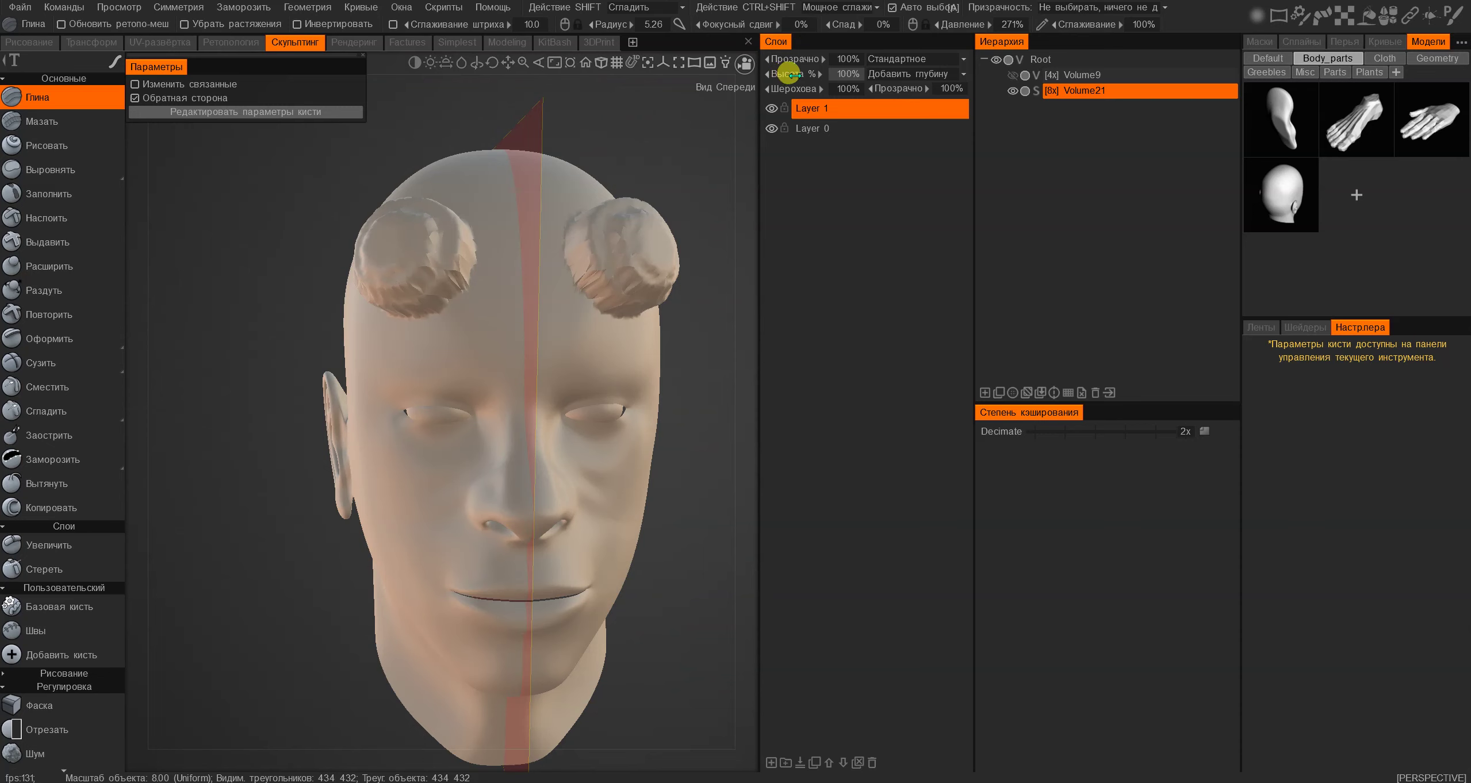
left_click_drag(792, 74, 757, 97)
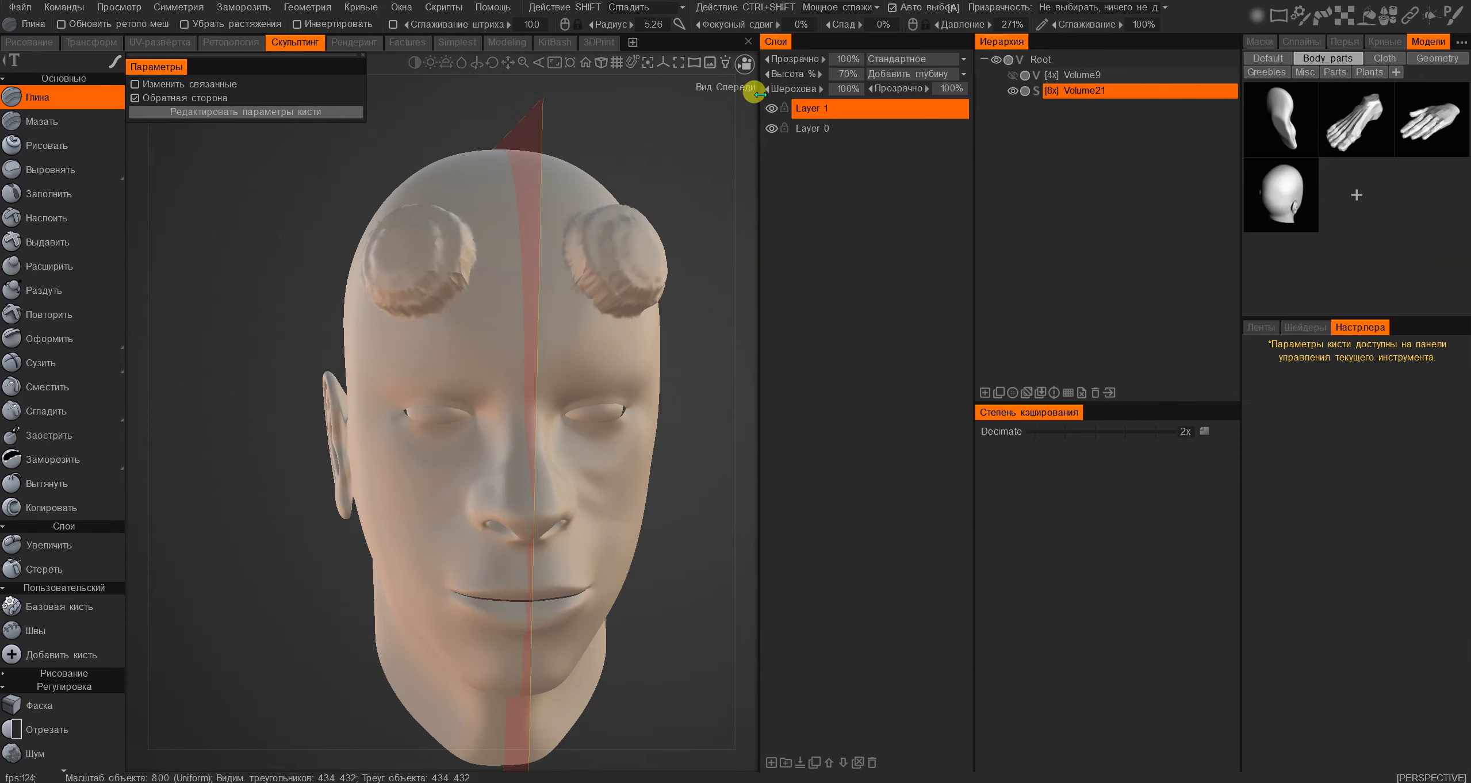
left_click_drag(518, 247, 550, 269, "alt")
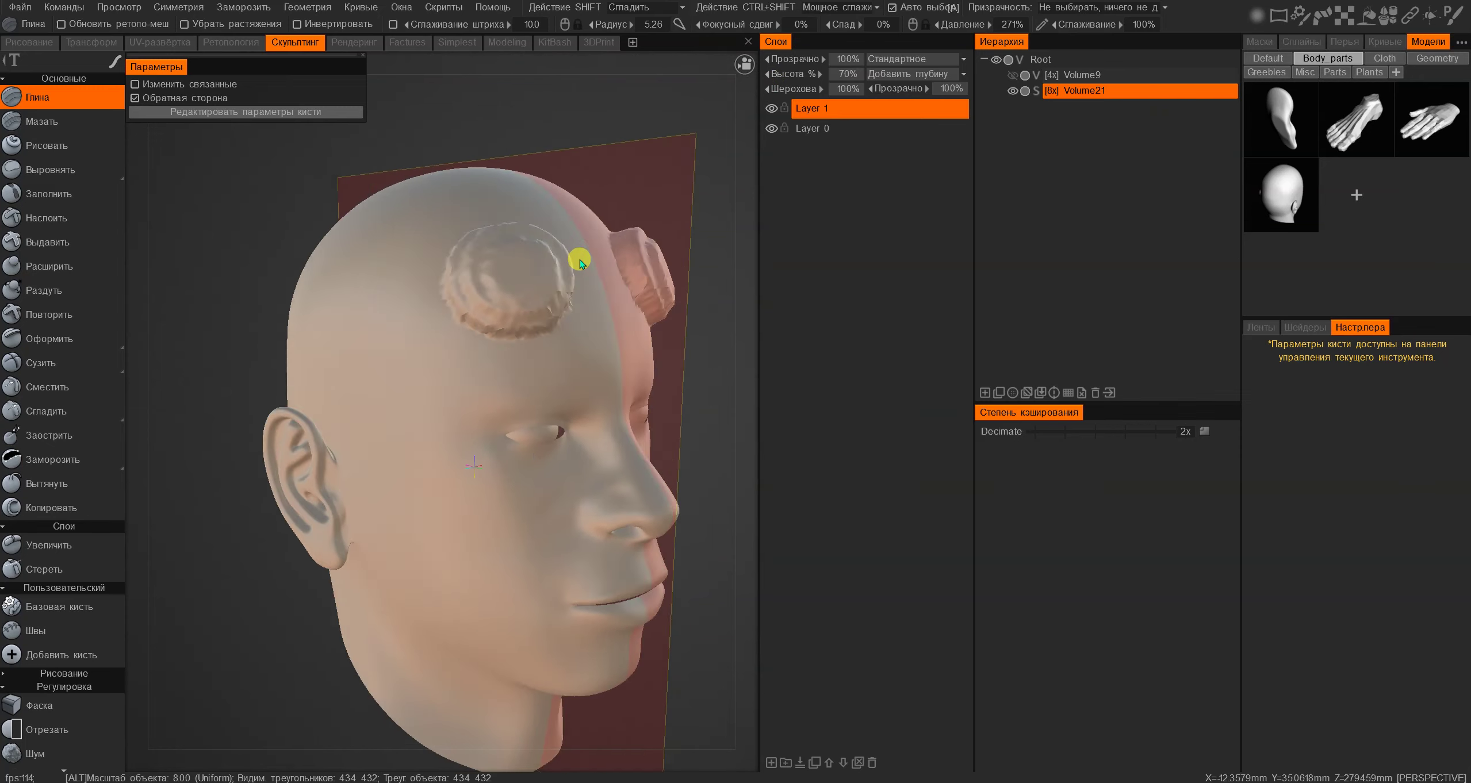
Add a layer above Layer 1 and carve hollows into both forehead bumps with the inverted Clay brush
left_click_drag(460, 306, 454, 339, "alt")
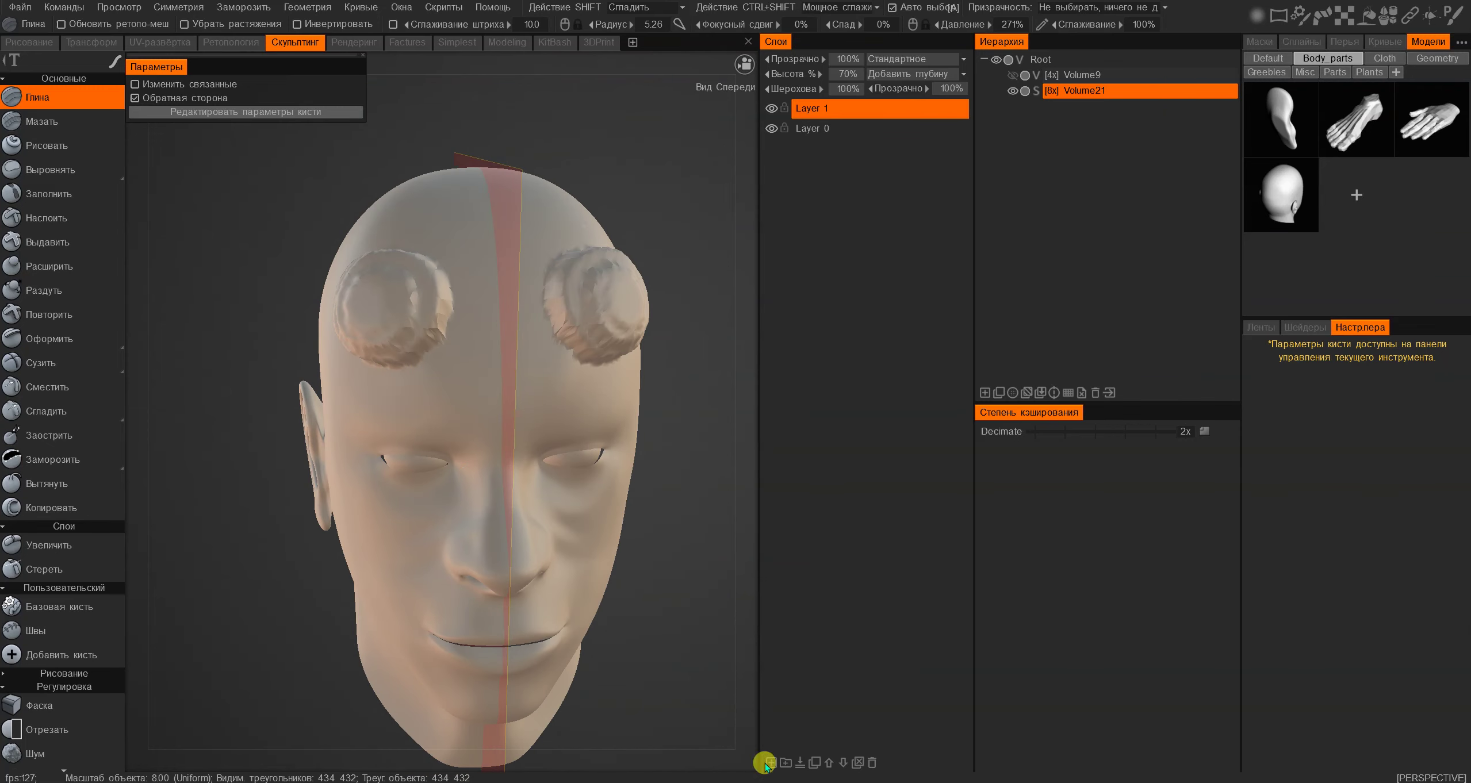
mouse_move(397, 311)
left_mouse_down("alt")
mouse_move(460, 306)
mouse_move(452, 295)
left_mouse_up("alt")
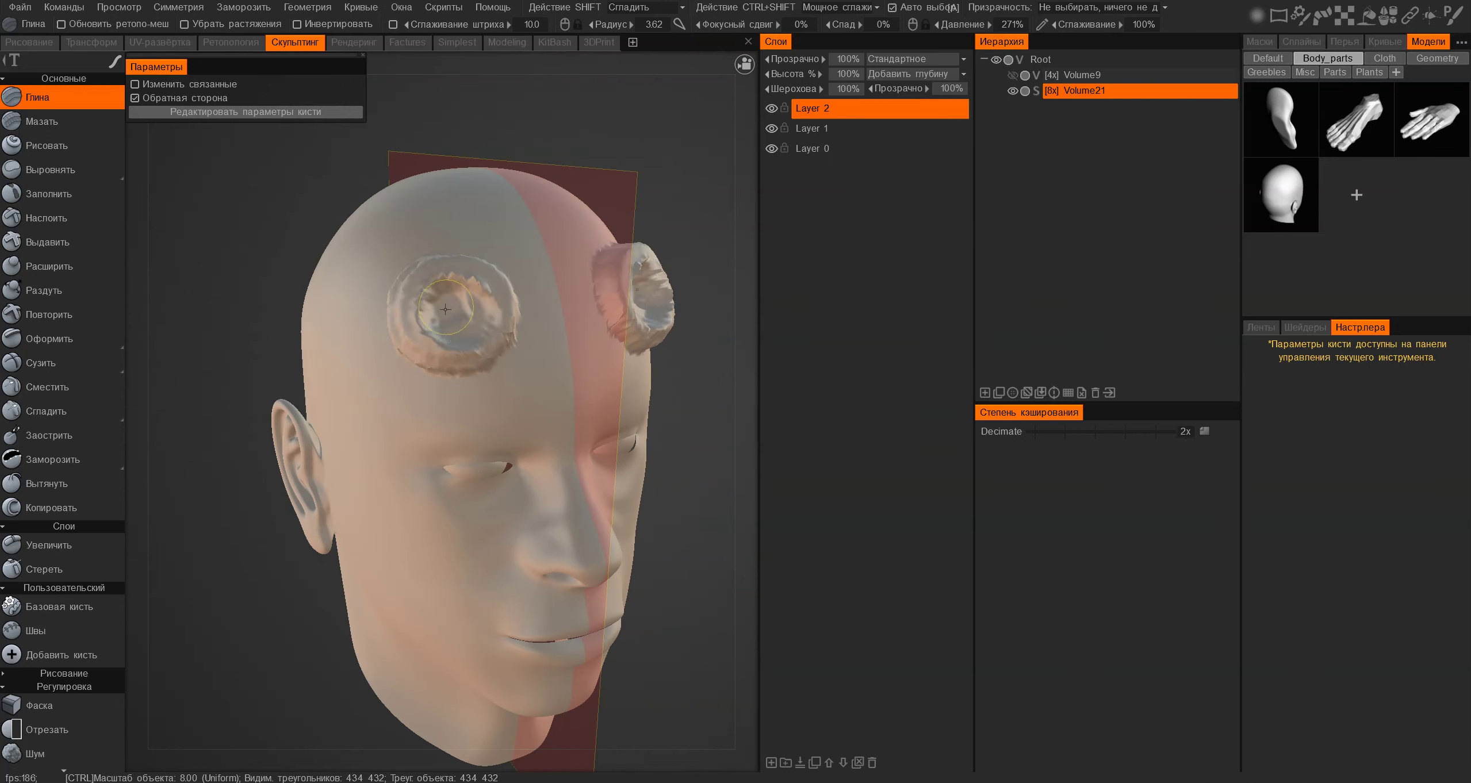
left_click_drag(466, 310, 436, 345, "alt")
Toggle Layer 2's visibility to compare the bumps with and without the carved hollows
left_click(775, 112)
left_click(774, 112)
left_click(774, 112)
left_click(774, 112)
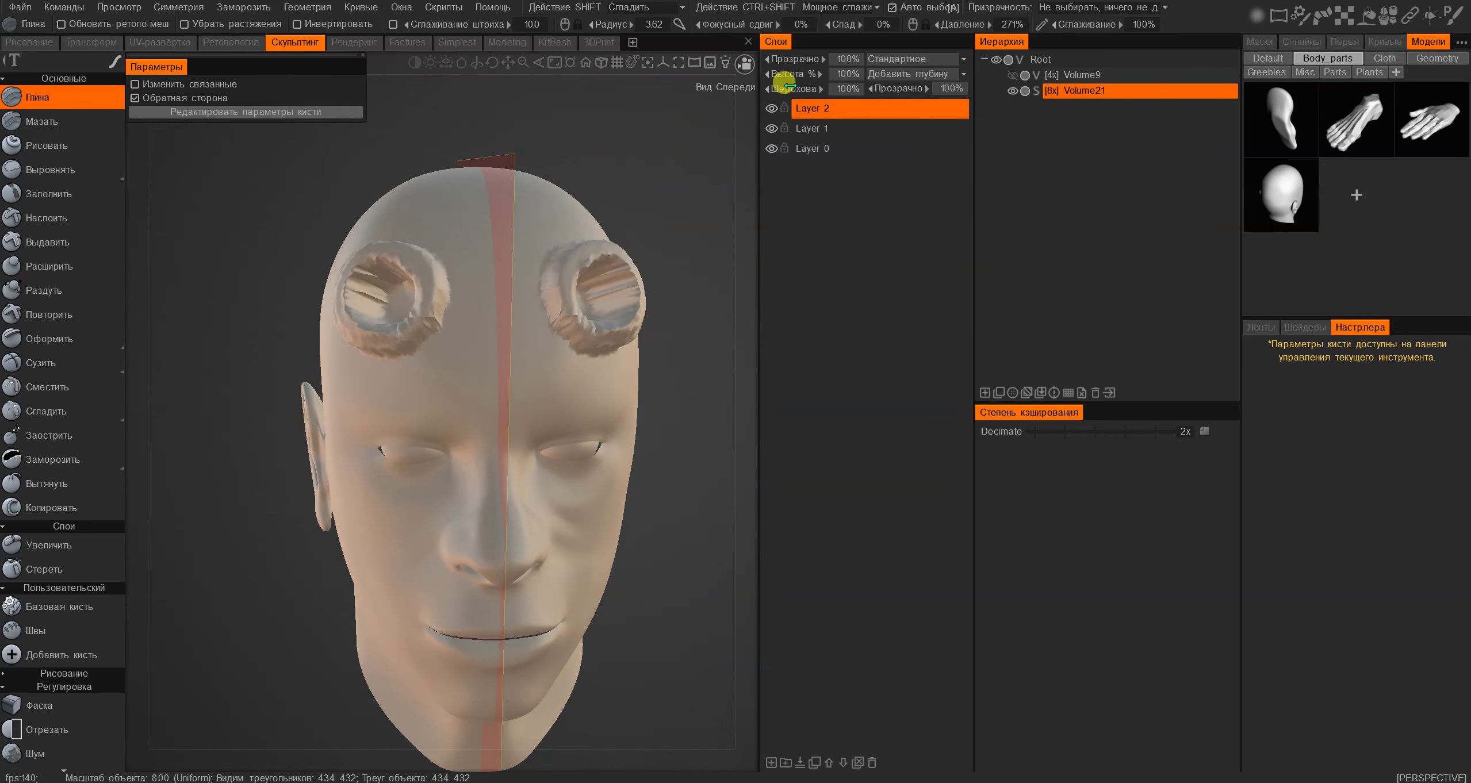
Set Layer 2's height to 60% and inspect the hollows from the side
left_click_drag(847, 78, 796, 73)
left_click(828, 109)
left_click_drag(426, 318, 384, 322, "alt")
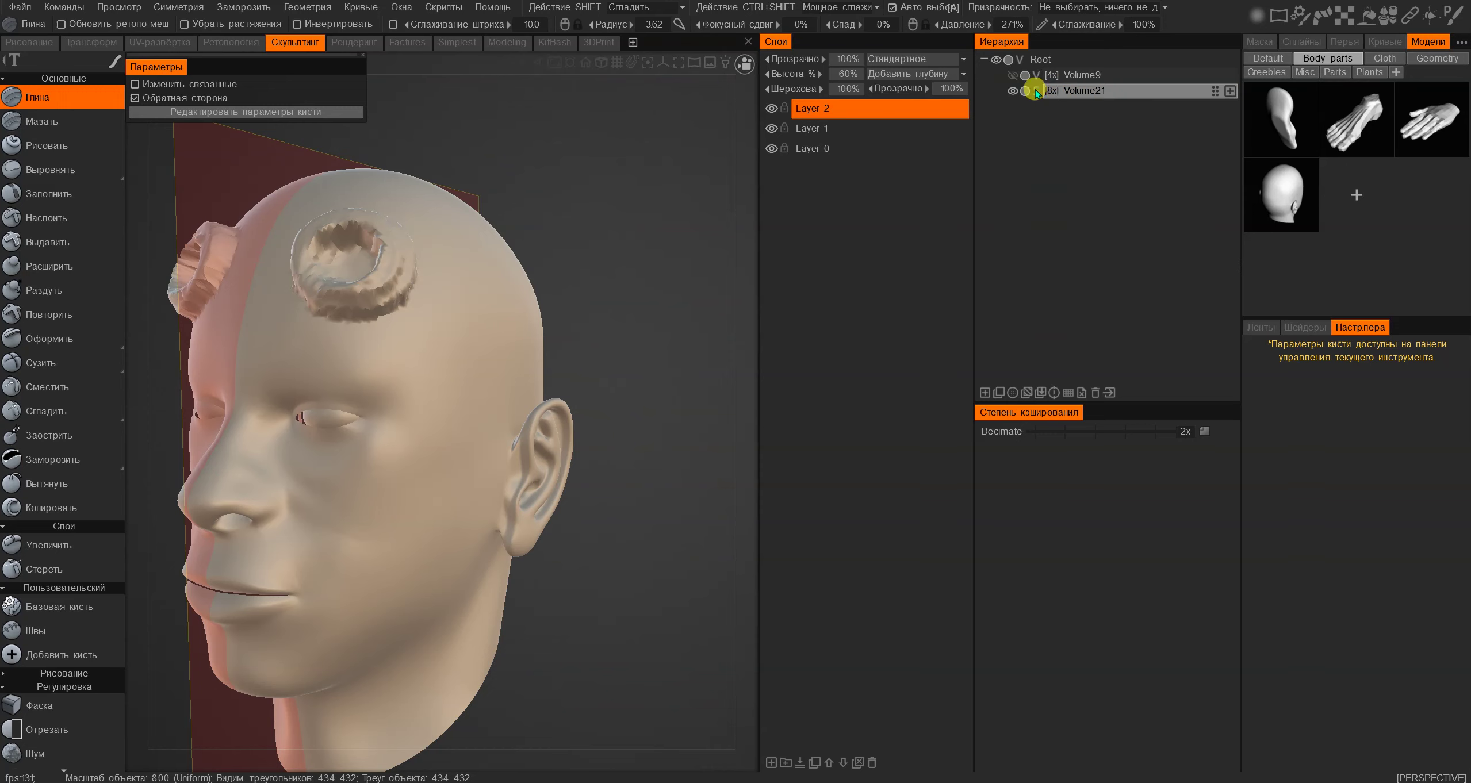
Try building a large raised patch on the side of the head above the ear using an enlarged Clay brush on Layer 2
left_click(1065, 92)
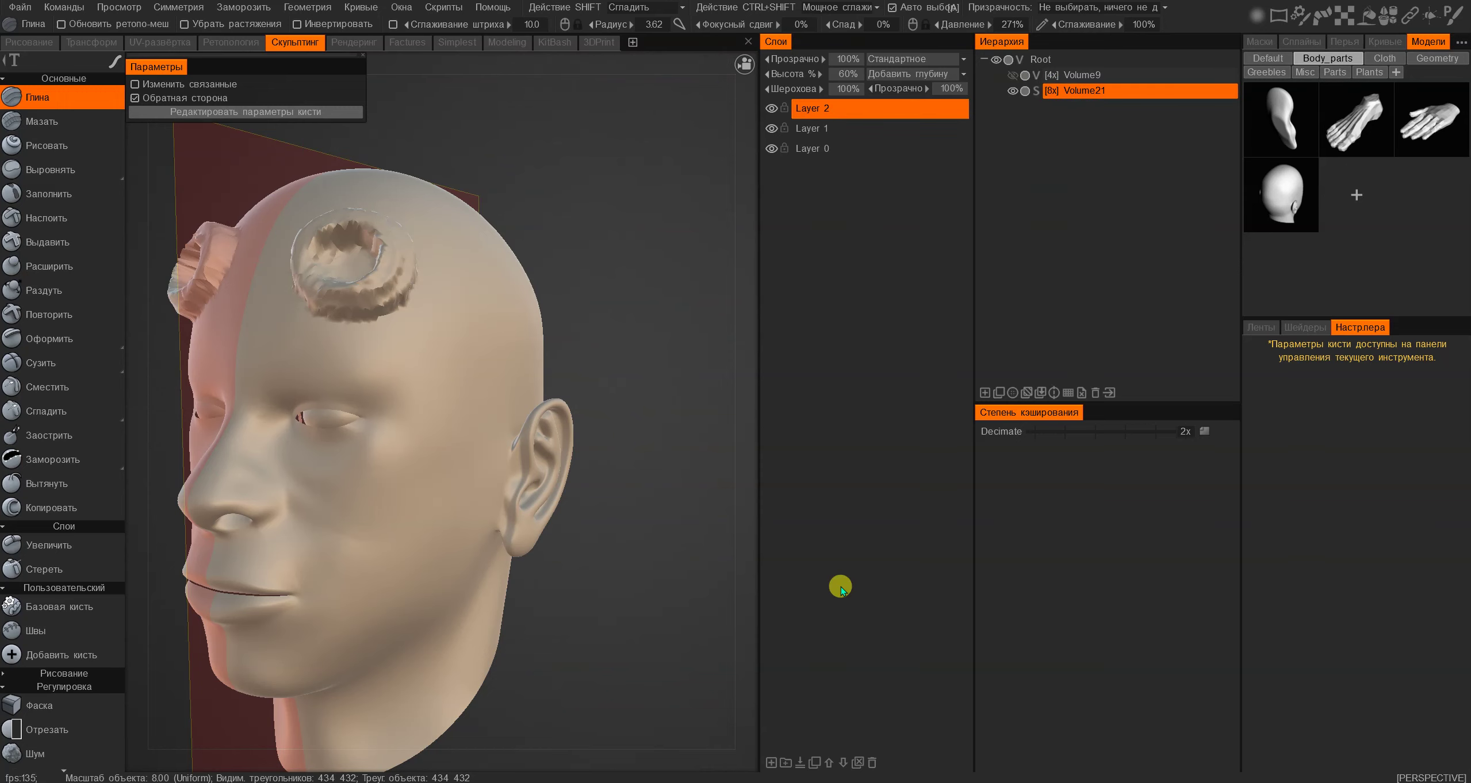
mouse_move(463, 301)
left_mouse_down("alt")
mouse_move(561, 328)
mouse_move(509, 321)
left_mouse_up("alt")
right_click_drag(541, 336, 591, 353)
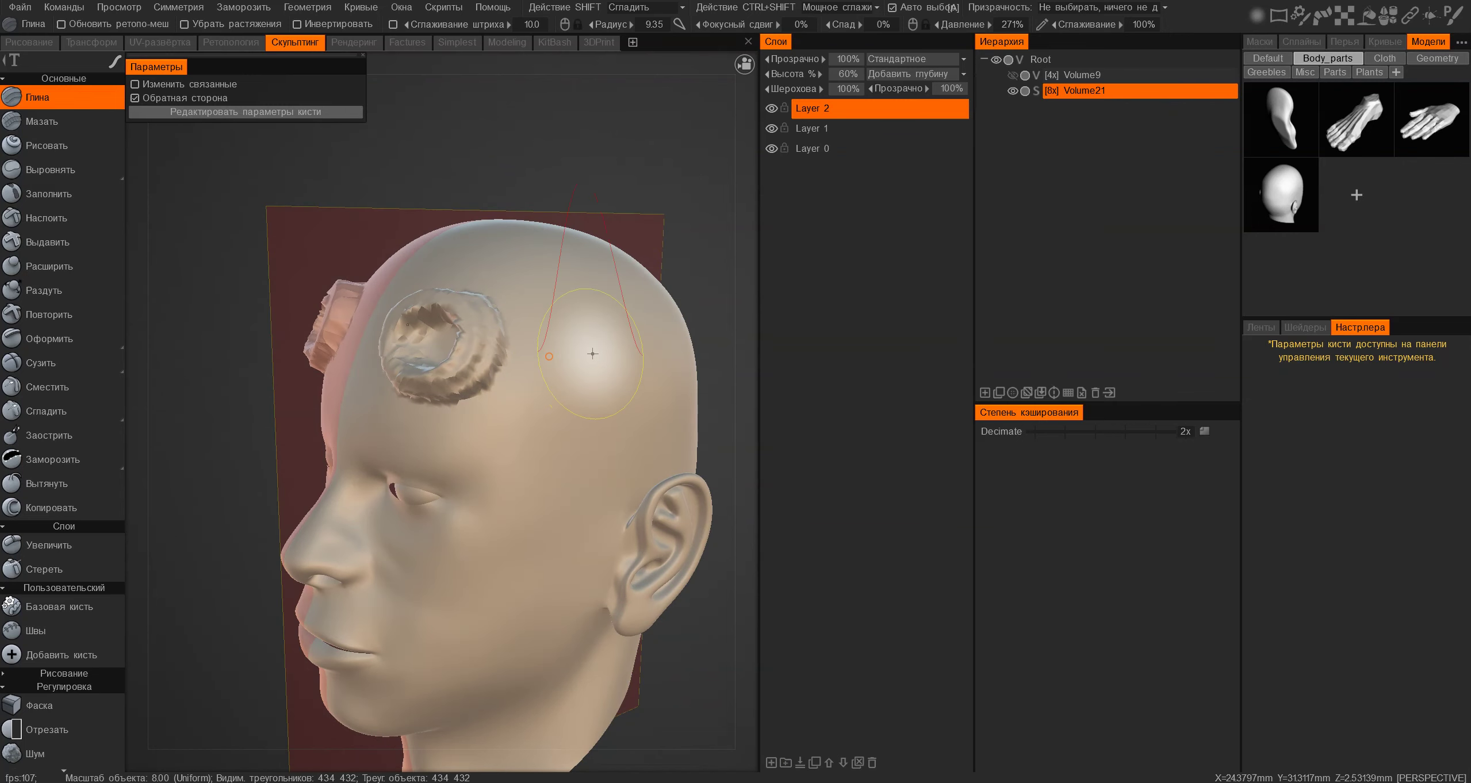
left_click_drag(574, 336, 622, 374)
left_click_drag(622, 374, 568, 401, "alt+shift")
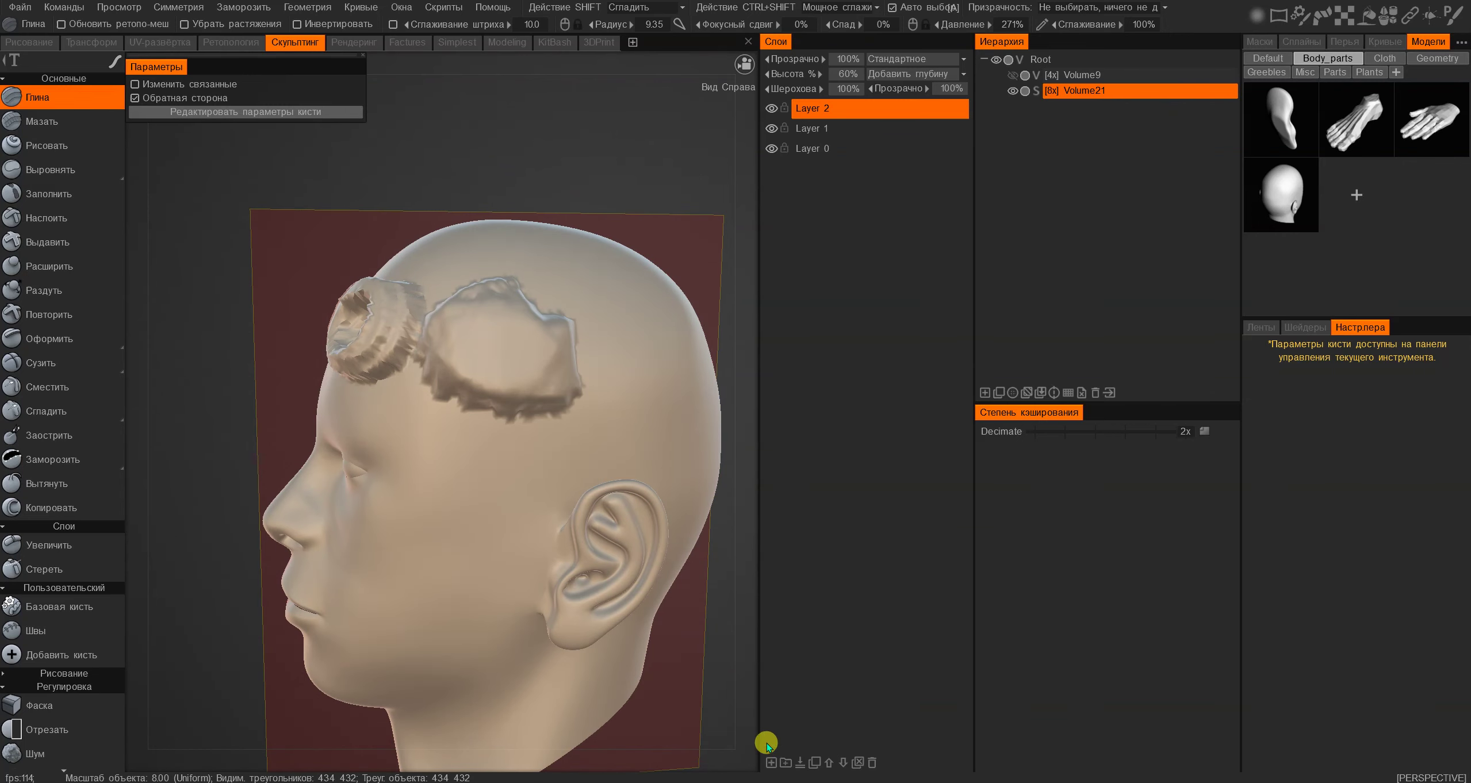
key("ctrl+z")
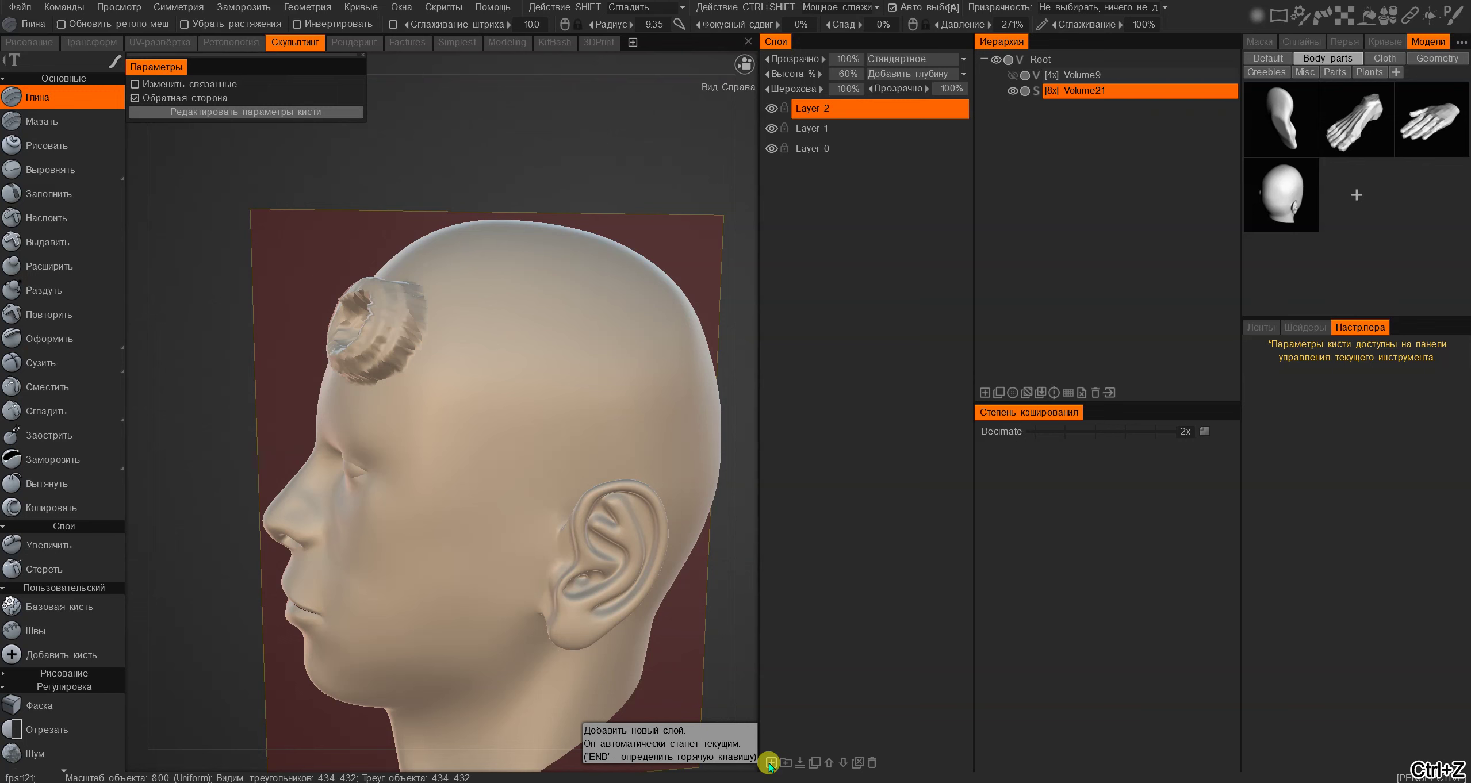
Try adding a Clay stroke to the side of the head on a new layer, then undo the stroke and the layer
left_click(770, 763)
mouse_move(536, 340)
left_mouse_down()
mouse_move(525, 330)
mouse_move(563, 375)
left_mouse_up()
key("ctrl+z")
right_click_drag(578, 384, 523, 356)
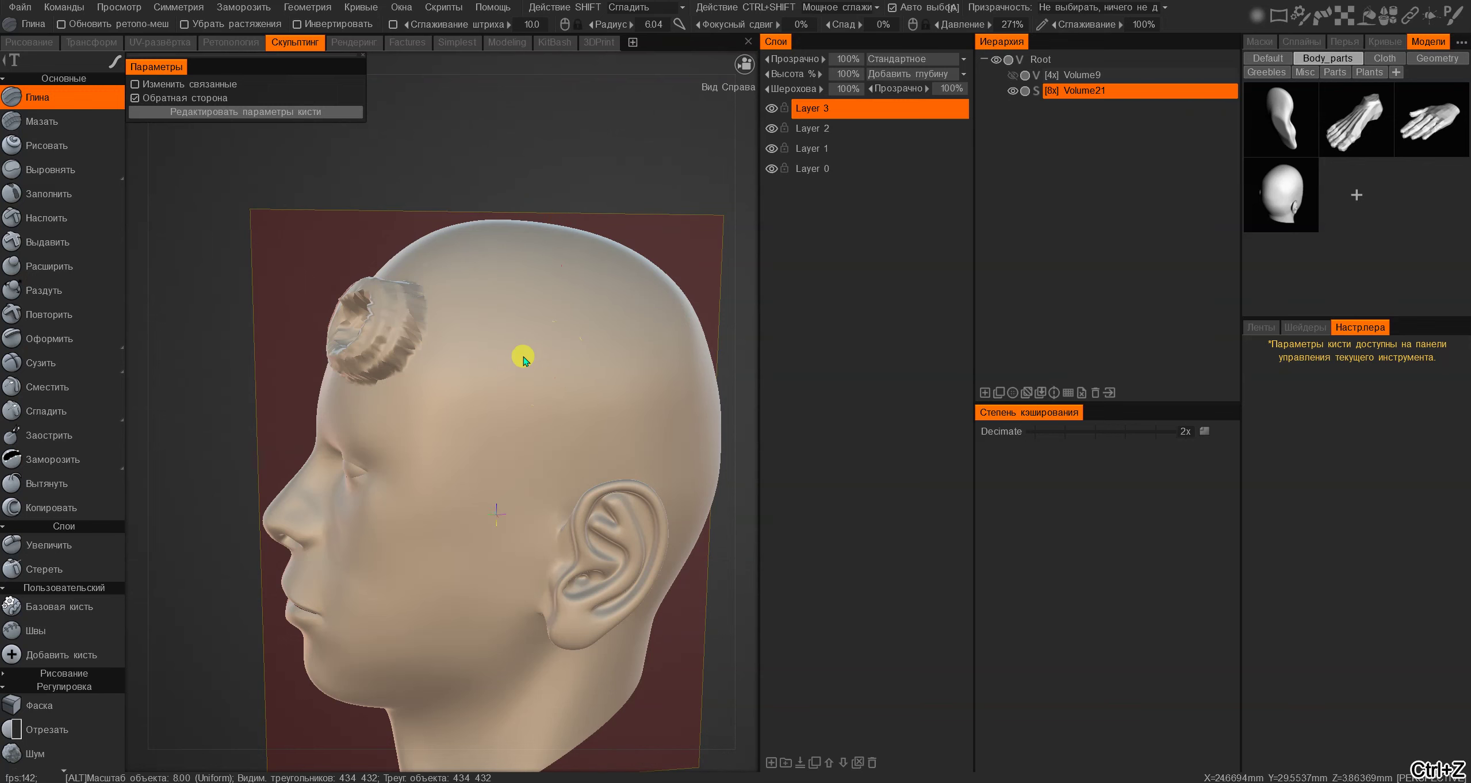
left_click_drag(523, 359, 555, 336, "alt")
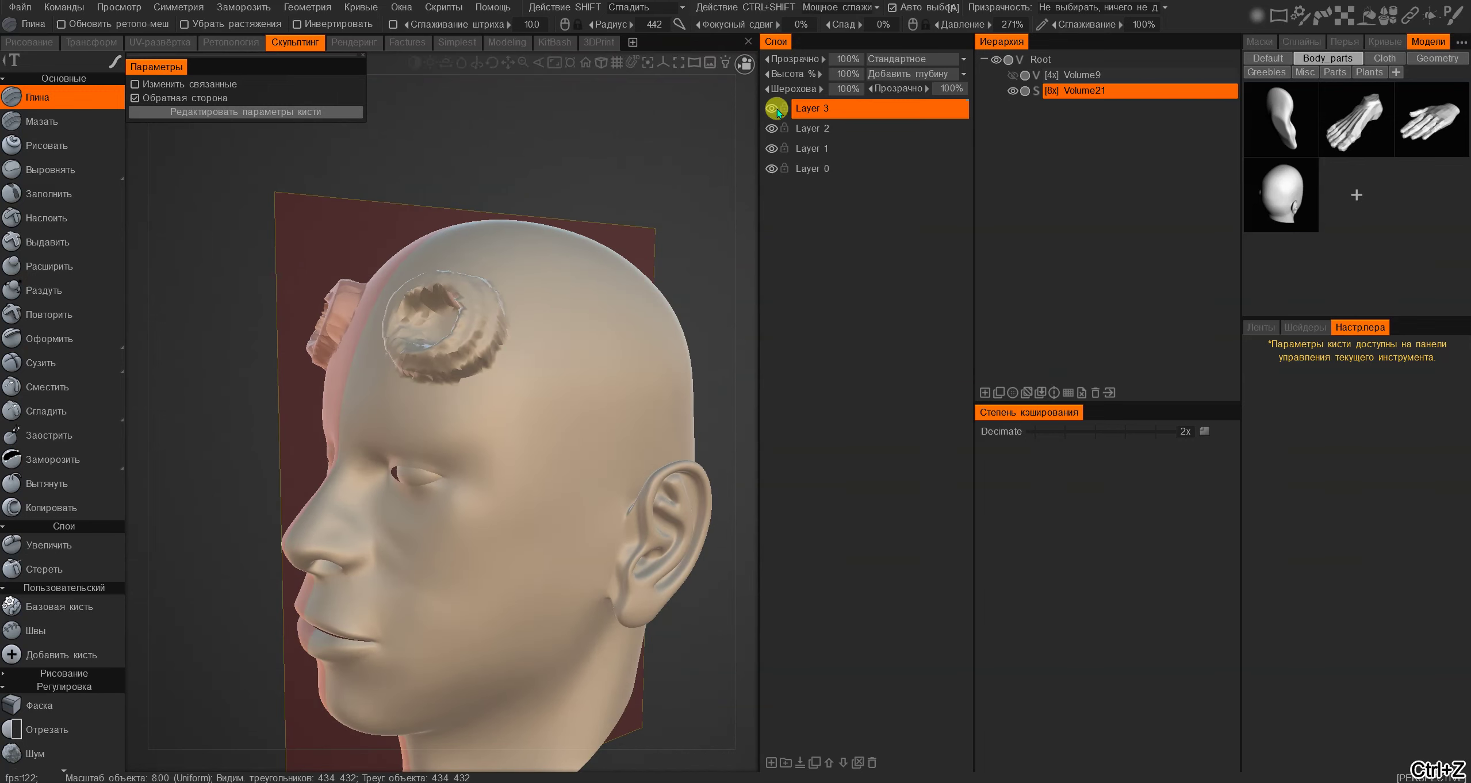
key("ctrl+z")
Try a single small Clay bump beside the carved horn on Layer 2, then undo it
left_click(560, 349)
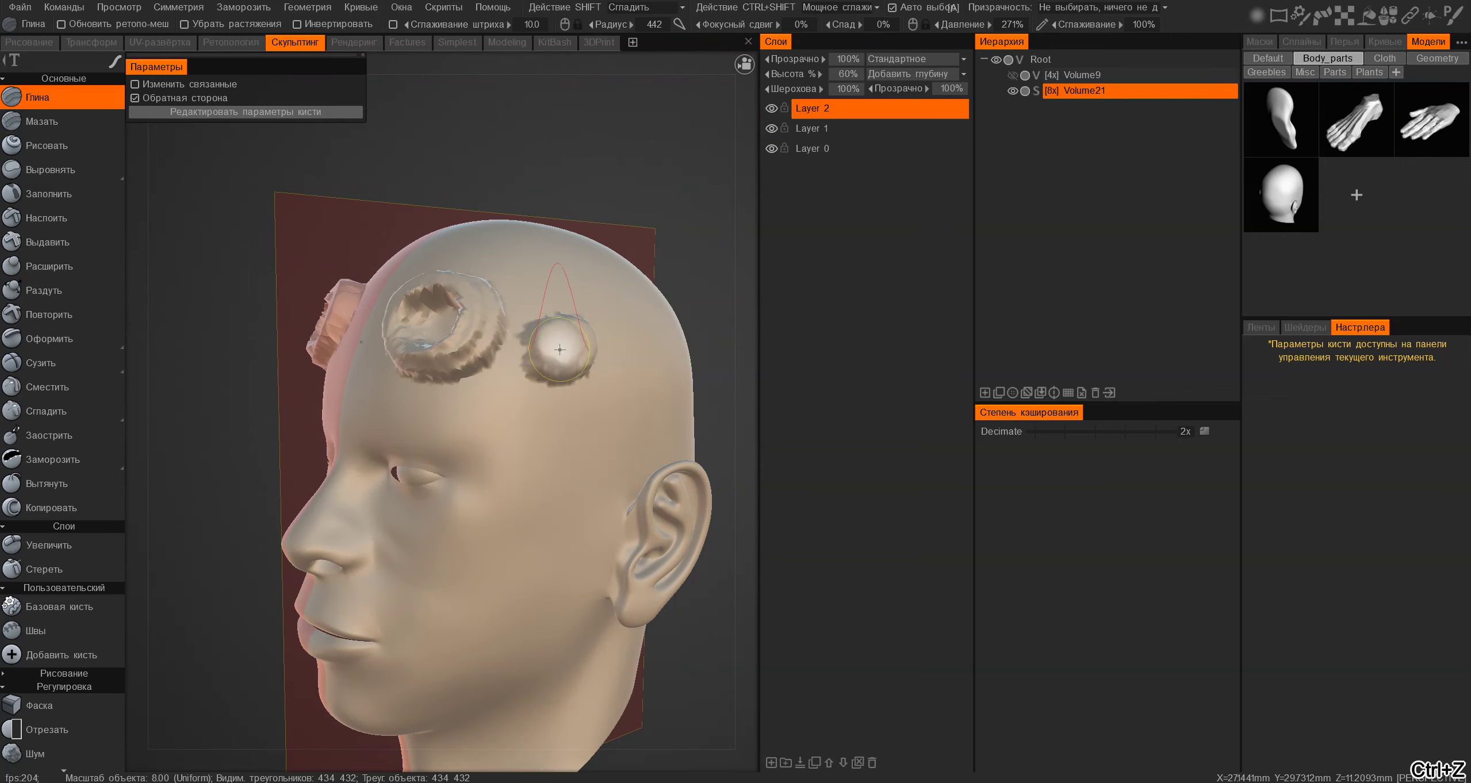
key("ctrl+z")
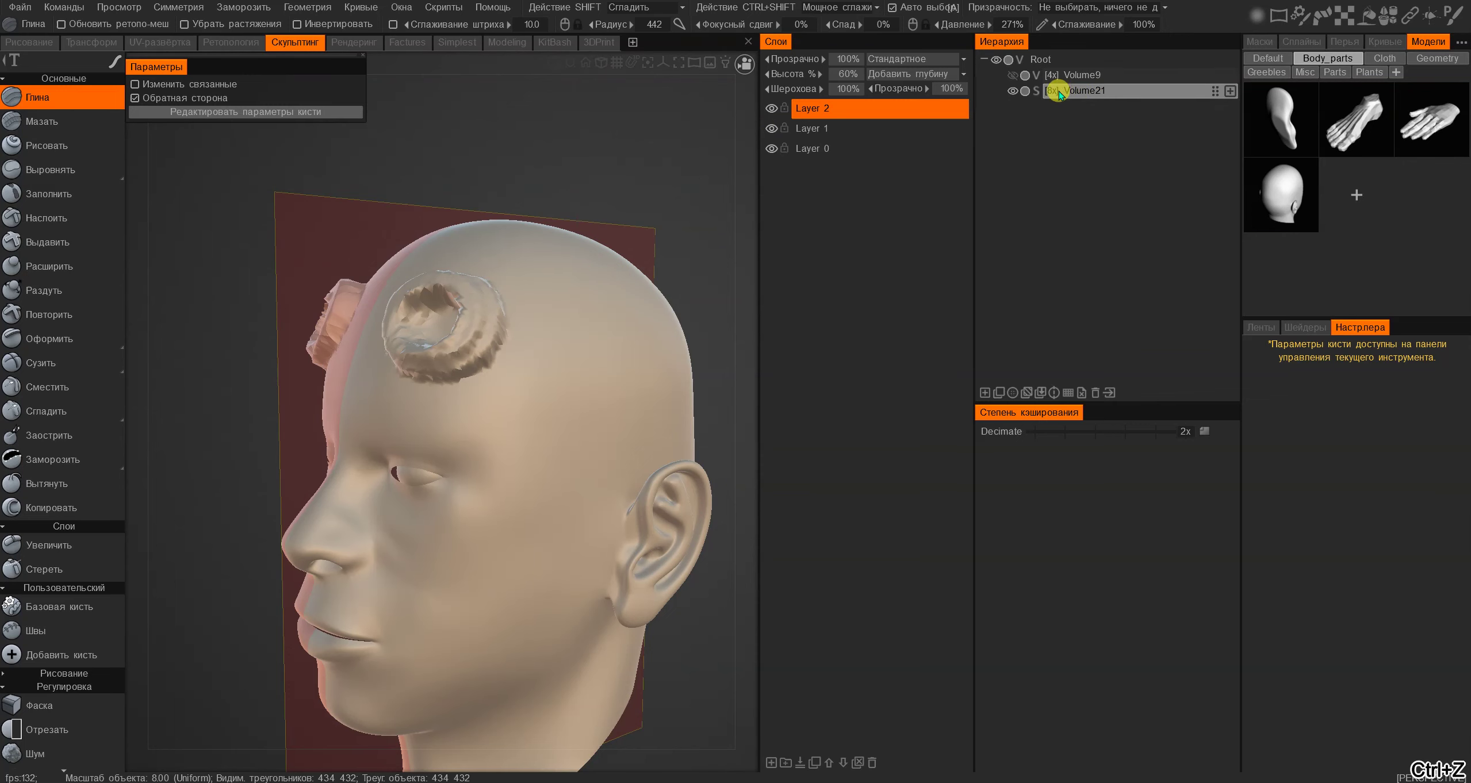
left_click(1042, 92)
left_click_drag(601, 351, 735, 236, "alt")
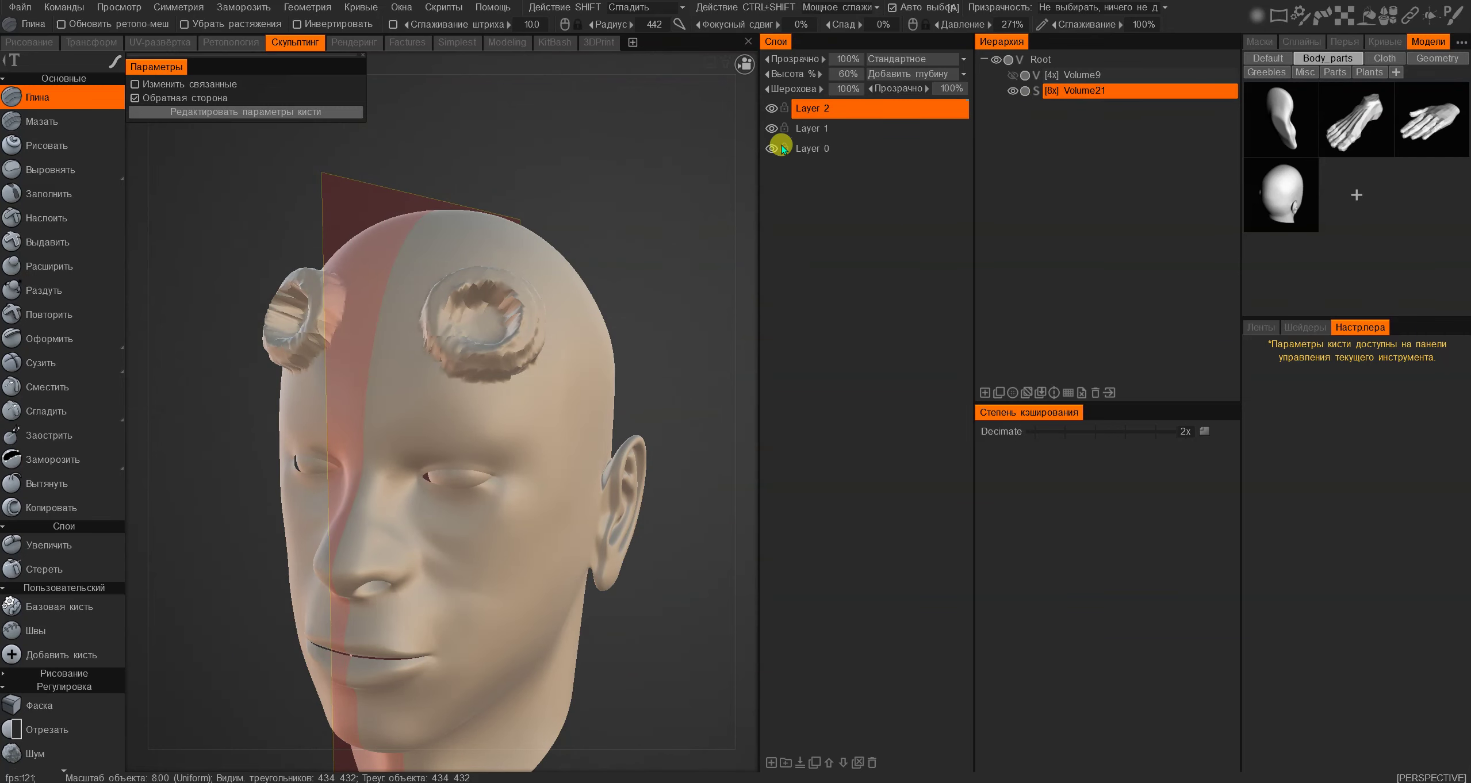
Add a new layer with a small Clay bump high on the side of the head, then toggle the layer's visibility
left_click(830, 112)
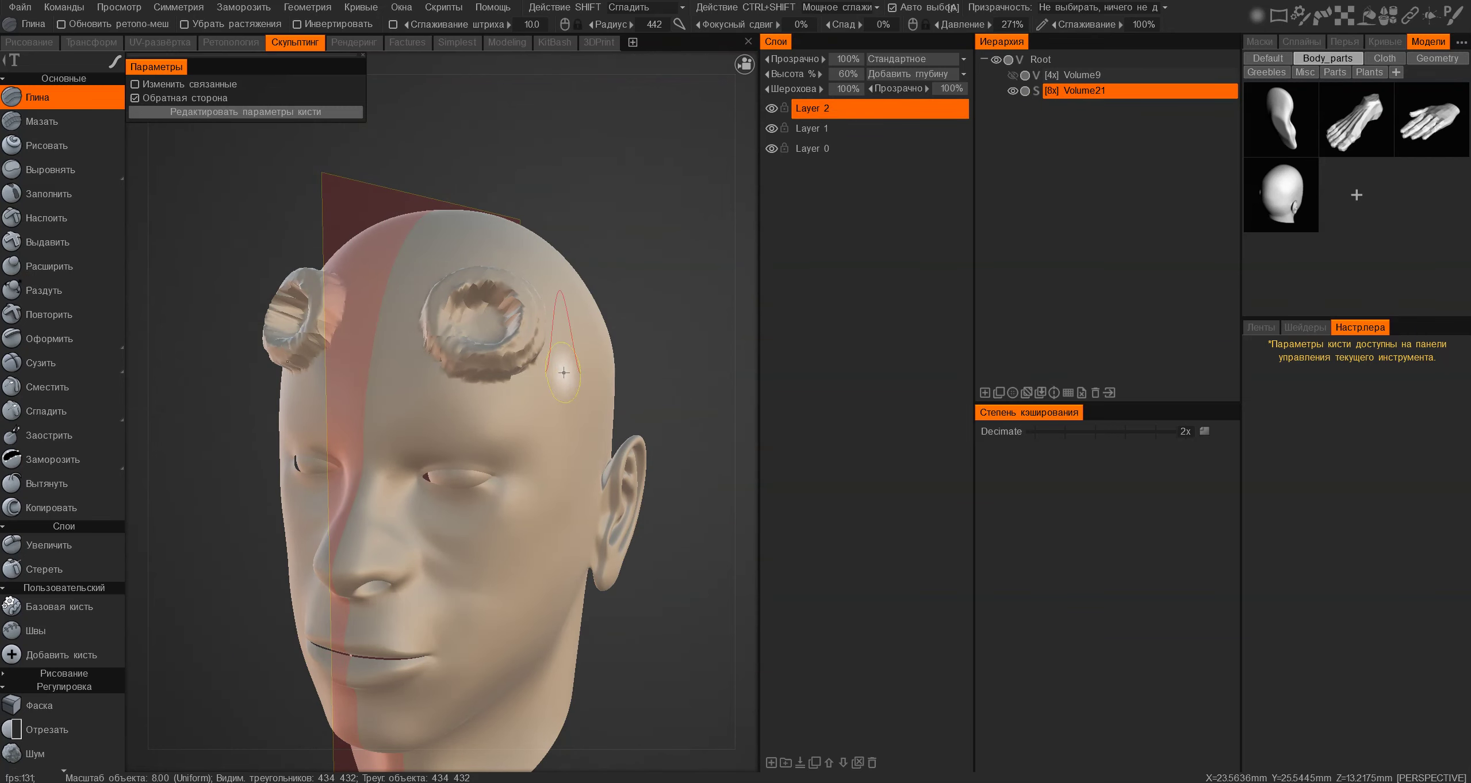
left_click_drag(563, 372, 483, 338, "alt")
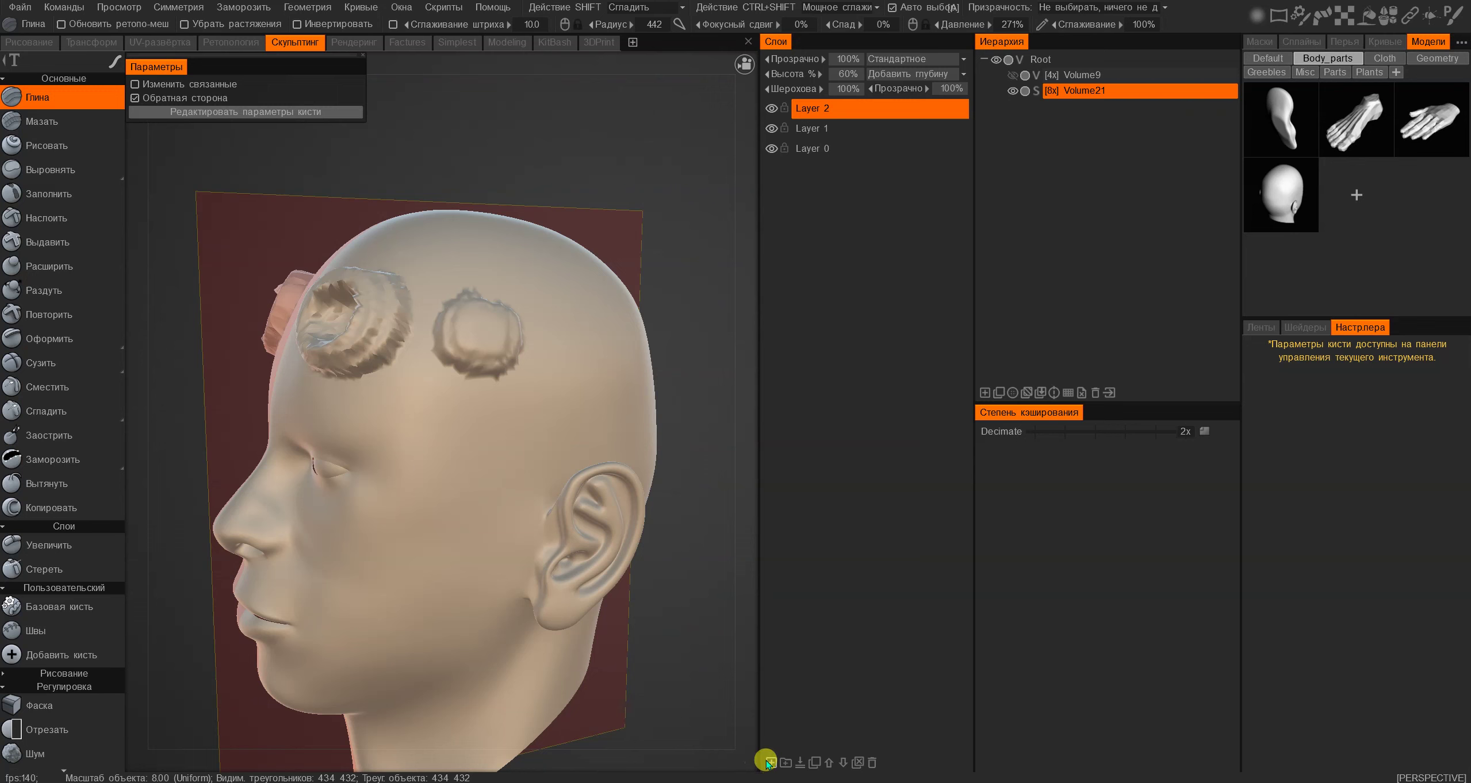
mouse_move(532, 242)
left_mouse_down("alt")
mouse_move(463, 328)
mouse_move(601, 315)
mouse_move(679, 230)
left_mouse_up("alt")
left_click(771, 108)
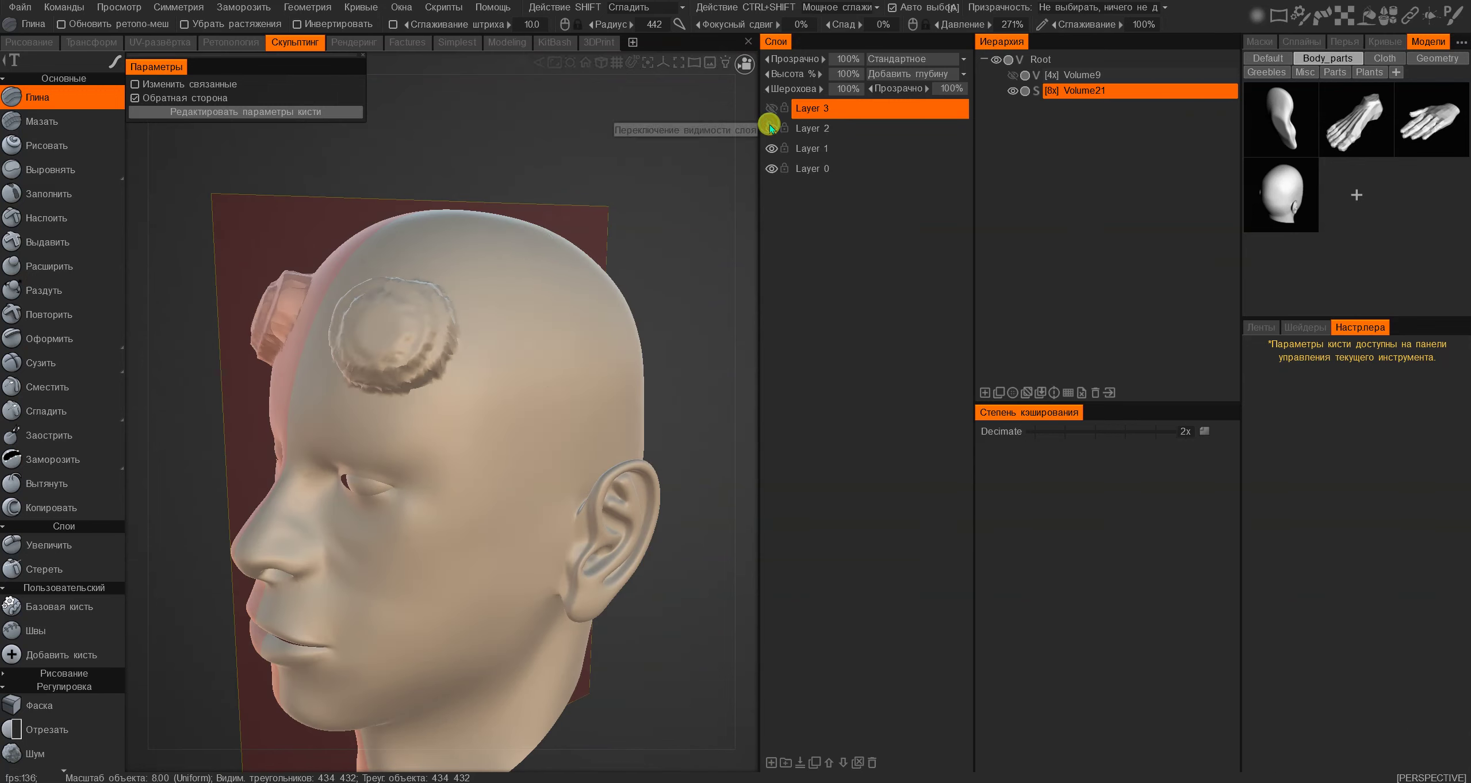
left_click(771, 108)
left_click_drag(564, 286, 560, 337, "alt")
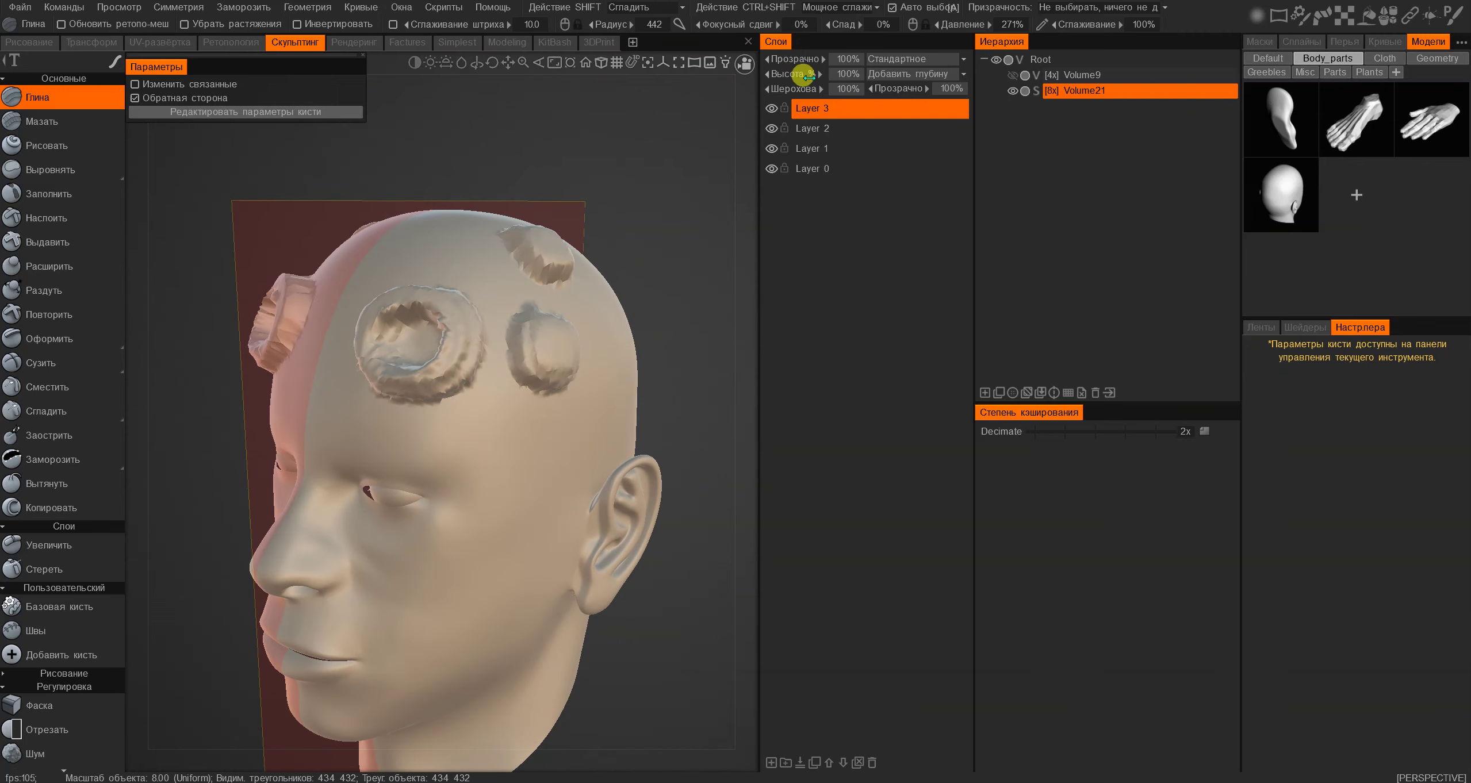
Try smoothing the raised patch beside the carved horn at brush radius 782 and 66% smoothing, then undo it
left_click_drag(495, 405, 483, 342, "alt")
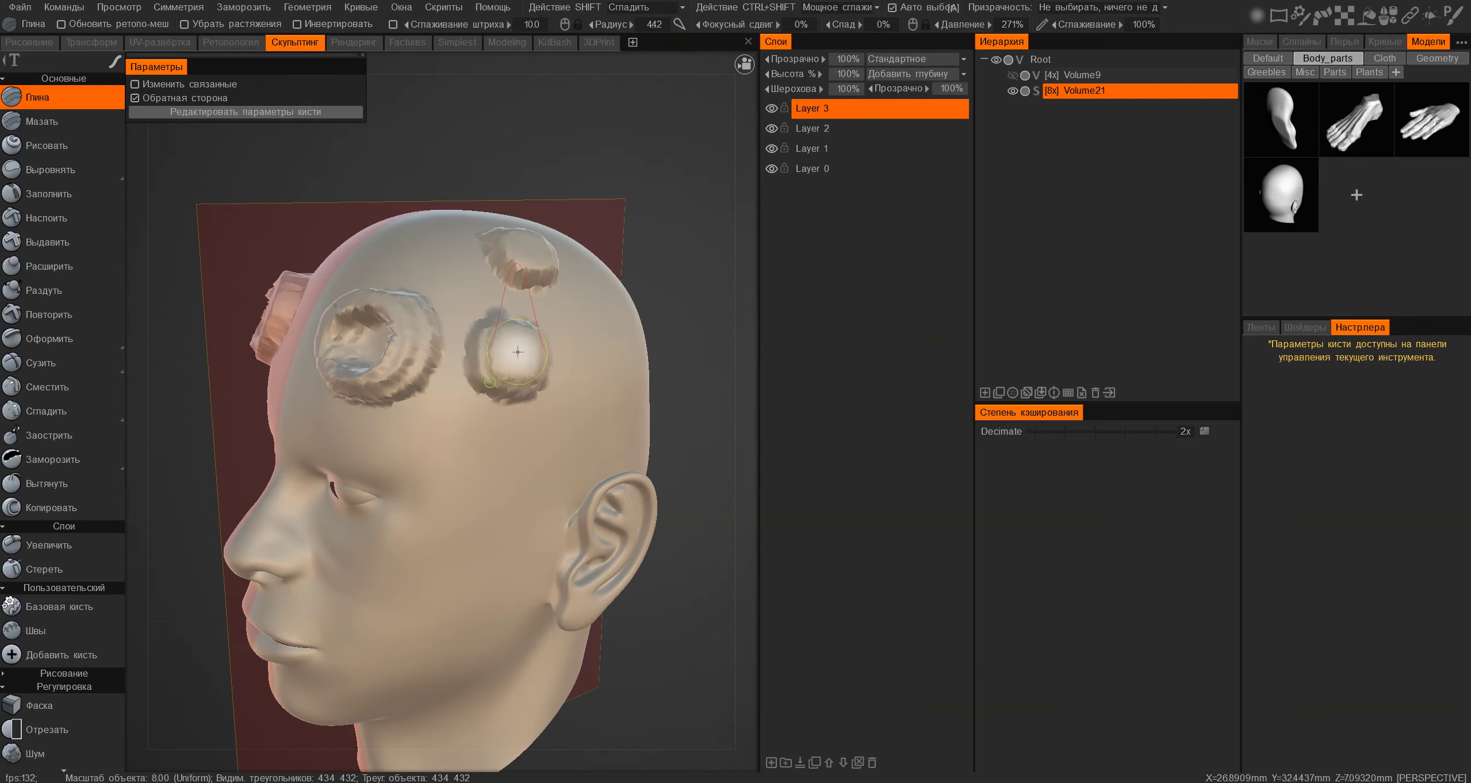
right_click_drag(546, 384, 577, 384)
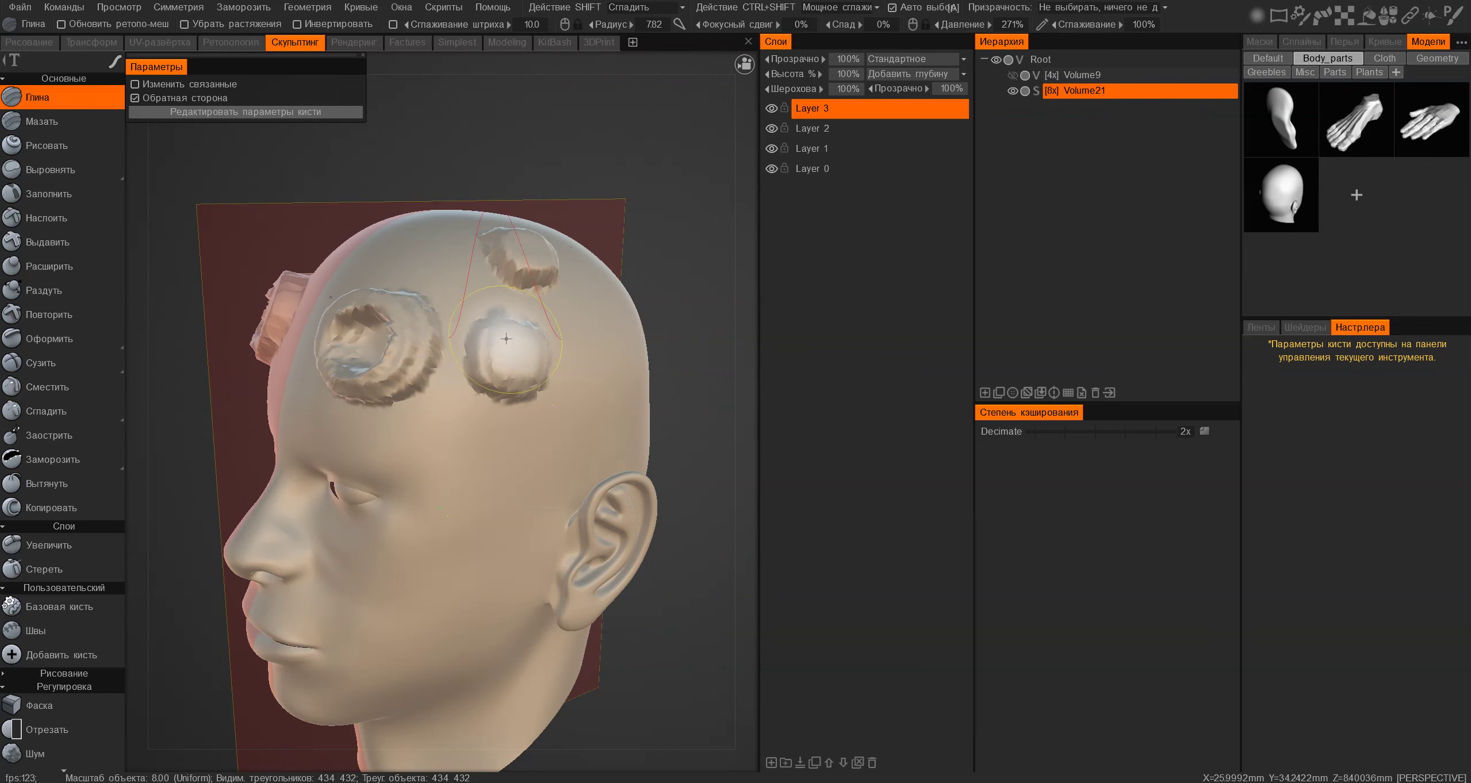
mouse_move(509, 337)
left_mouse_down("shift")
mouse_move(501, 329)
mouse_move(509, 350)
mouse_move(494, 322)
mouse_move(490, 338)
left_mouse_up("shift")
right_click_drag(501, 353, 501, 349, "shift")
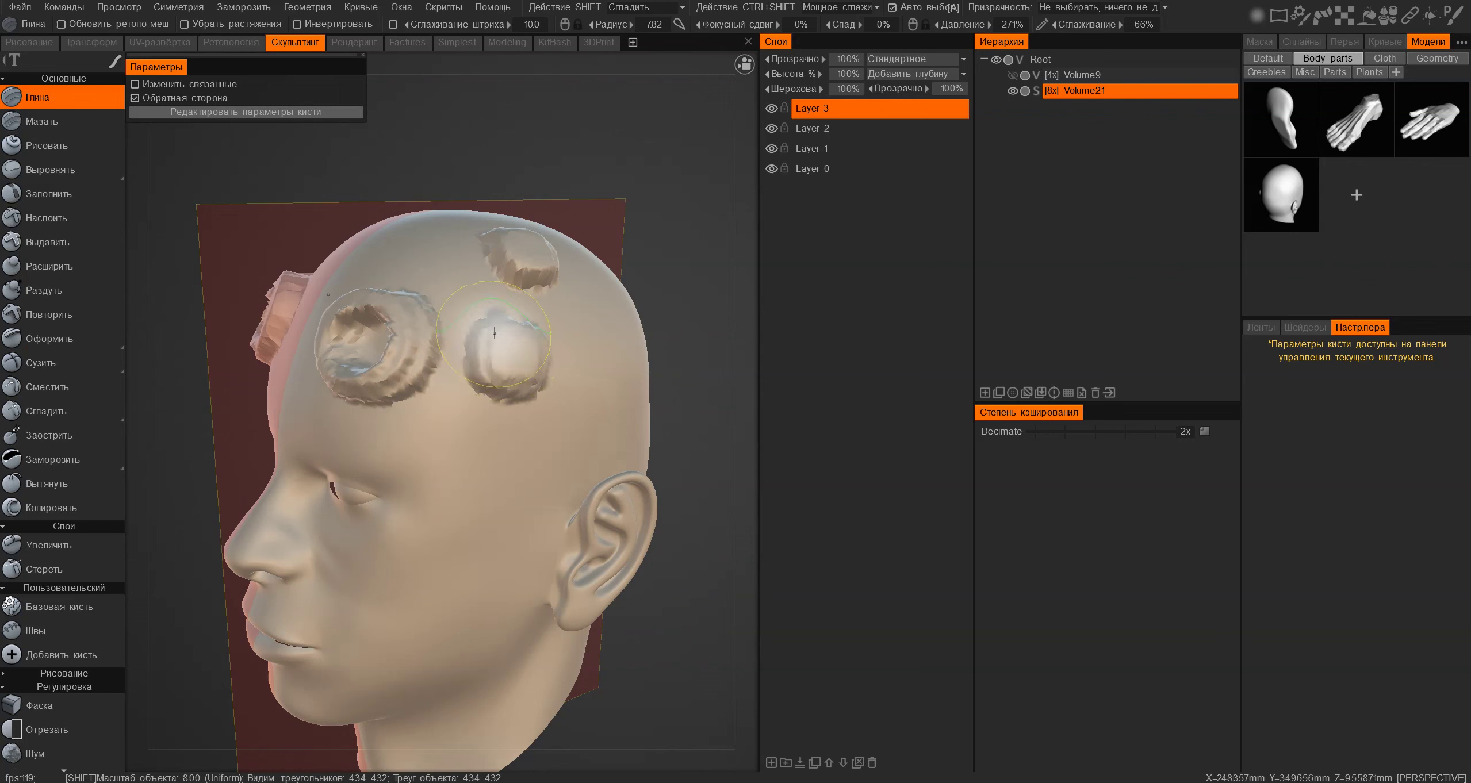
mouse_move(491, 348)
left_mouse_down("shift")
mouse_move(533, 346)
mouse_move(512, 328)
left_mouse_up("shift")
key("ctrl+z")
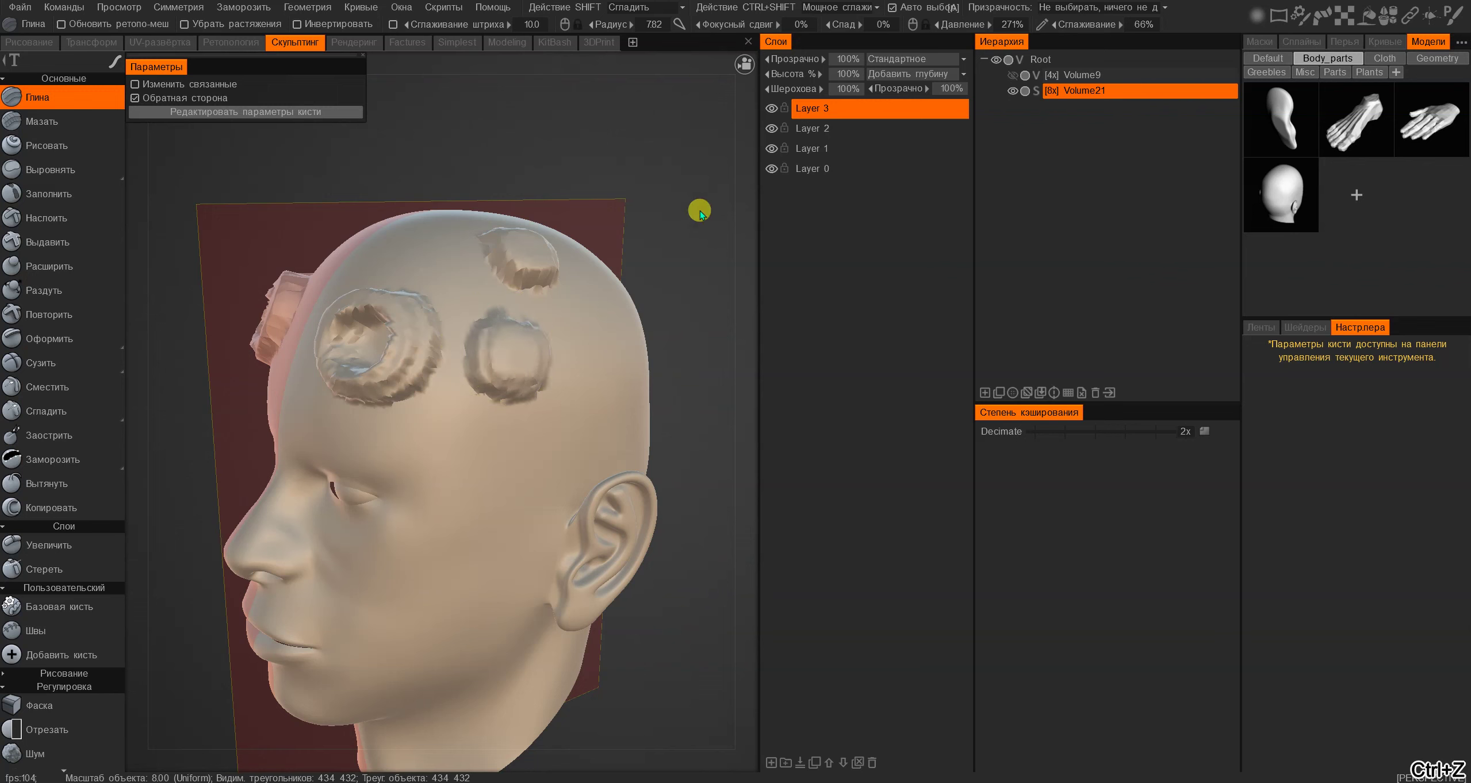
Set Layer 3's height to 86% and inspect the bumps from the front and side
left_click_drag(699, 211, 817, 192, "alt")
left_click_drag(525, 378, 549, 405, "alt")
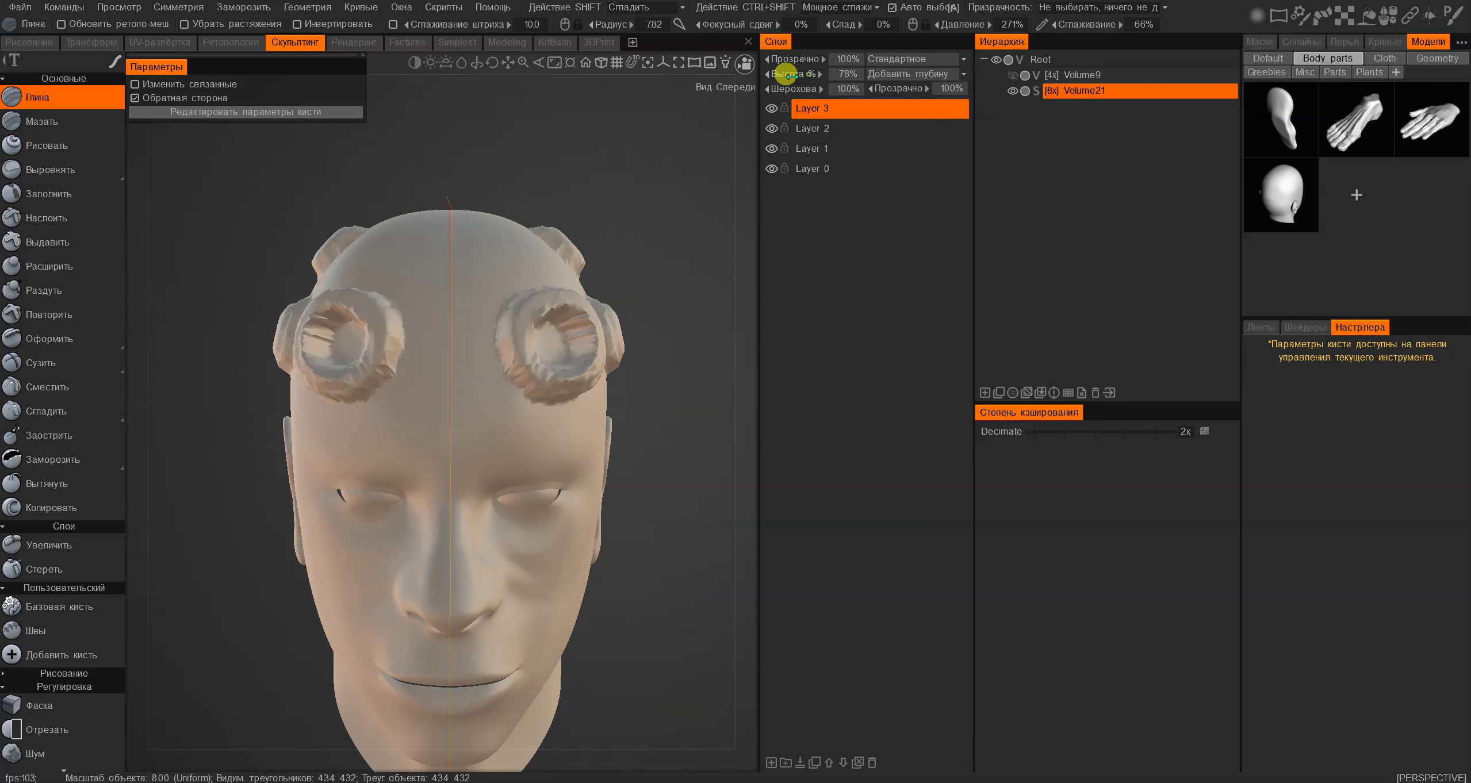
left_click_drag(793, 87, 799, 87)
left_click_drag(551, 246, 506, 212, "alt")
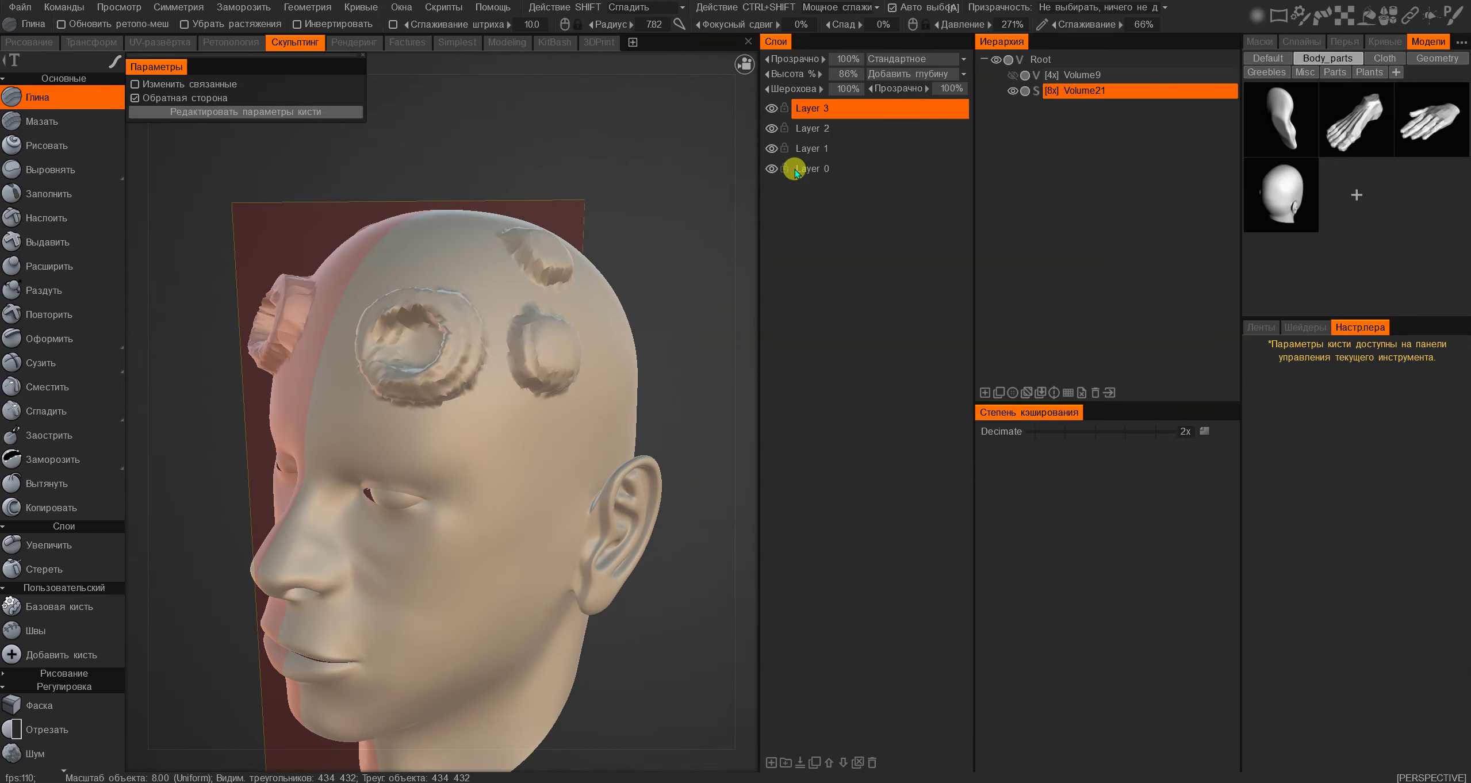
Delete all sculpt layers above Layer 0 and add a new empty layer
left_click(871, 762)
left_click(871, 762)
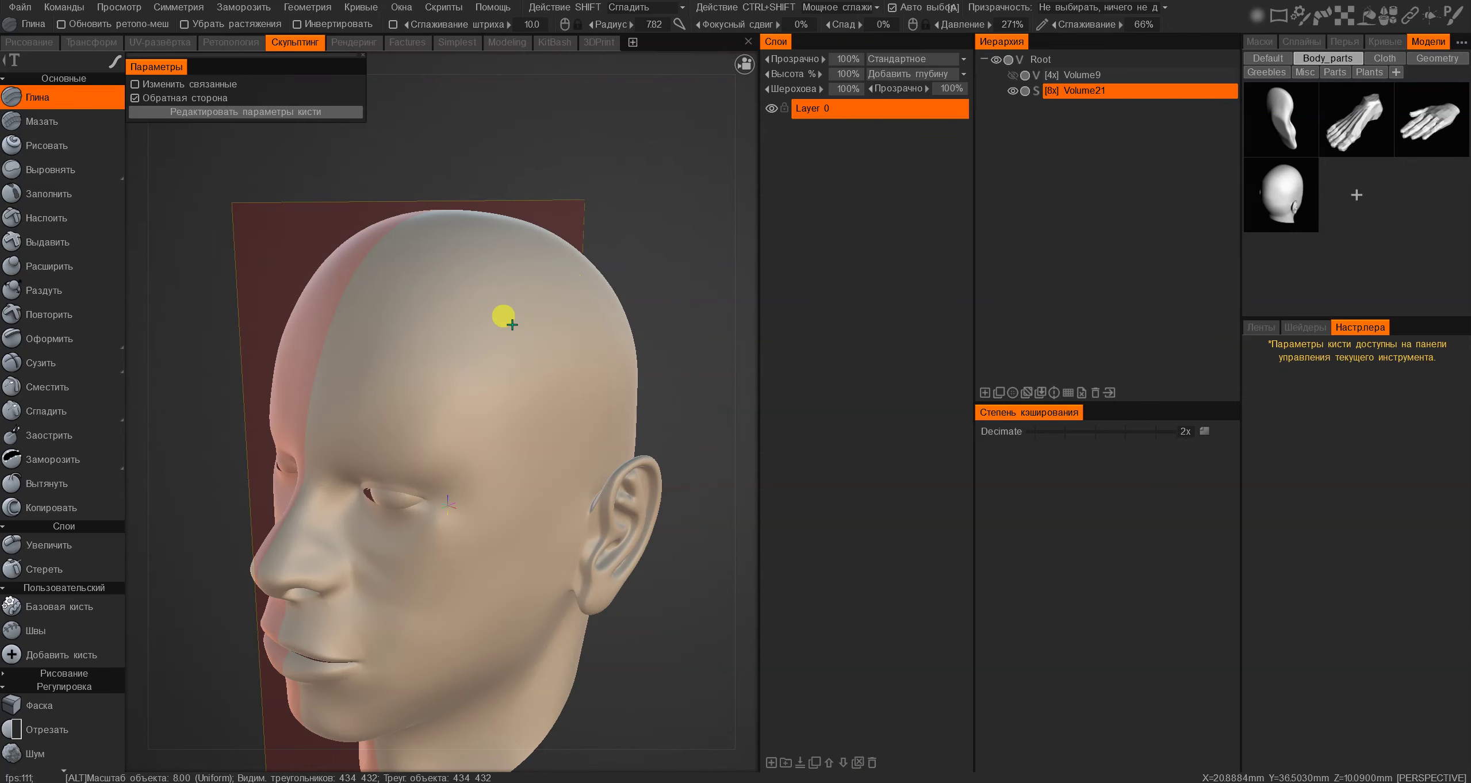
left_click_drag(503, 318, 778, 702, "alt")
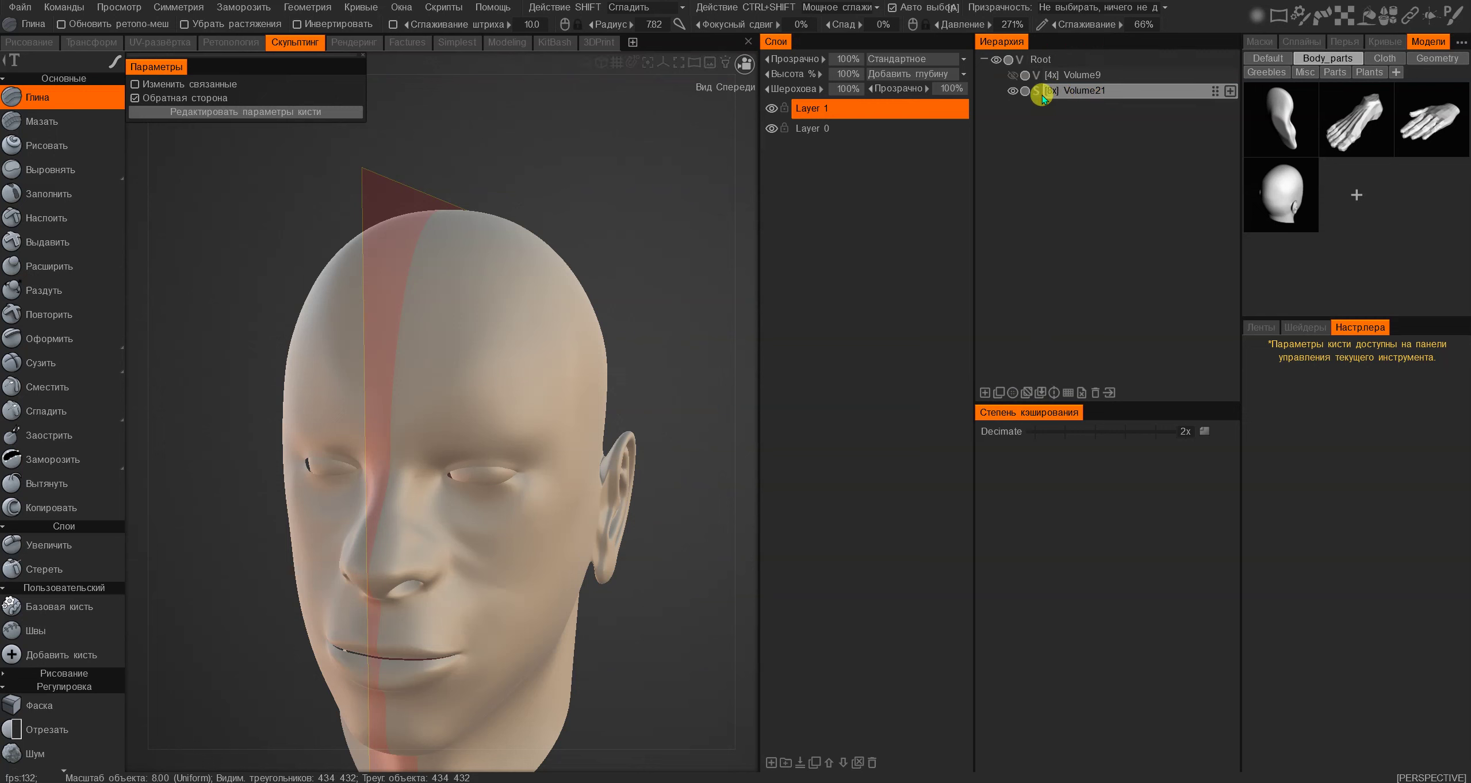
Duplicate Volume21 and convert the copy to voxels at 564 764 polygons with holes closed
left_click(1214, 93)
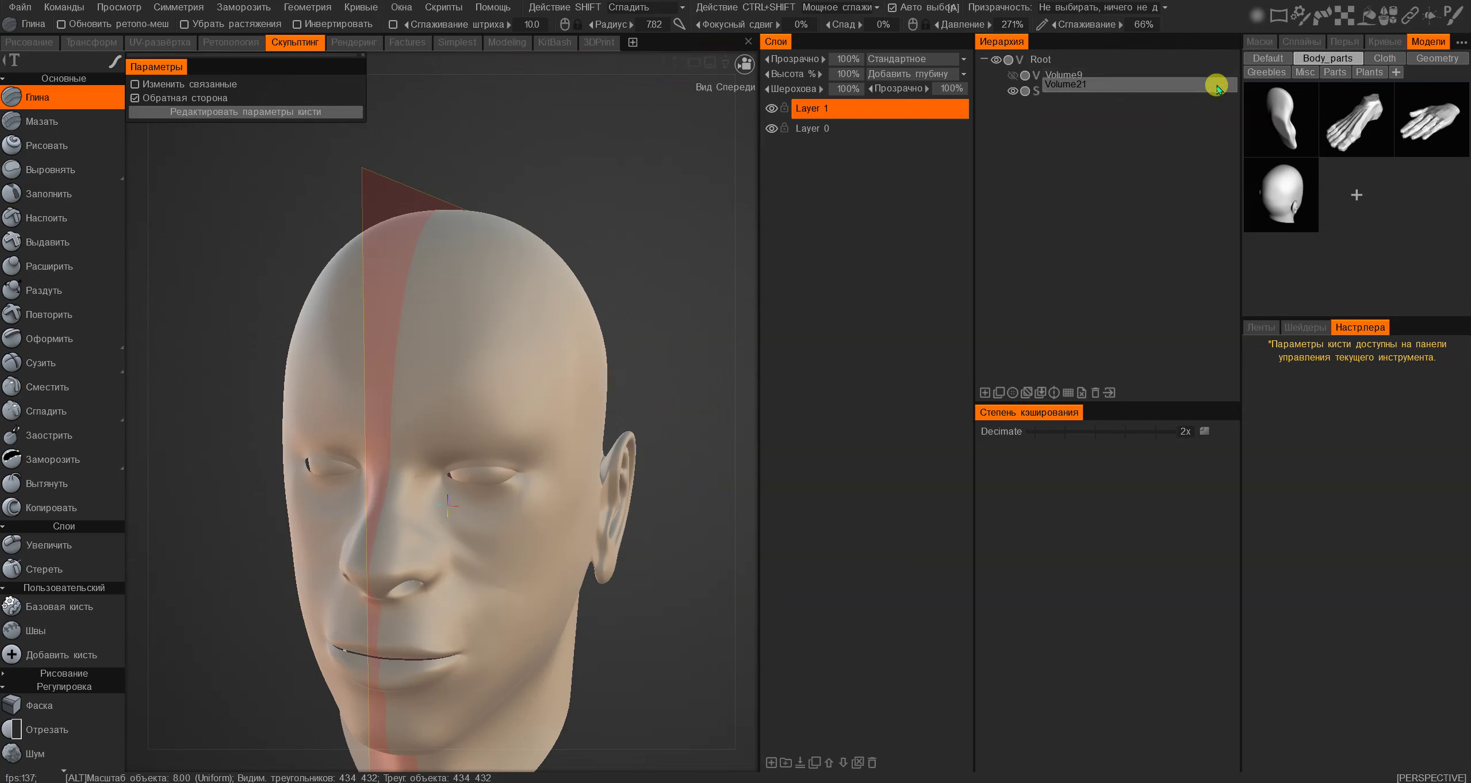
left_click(1035, 91)
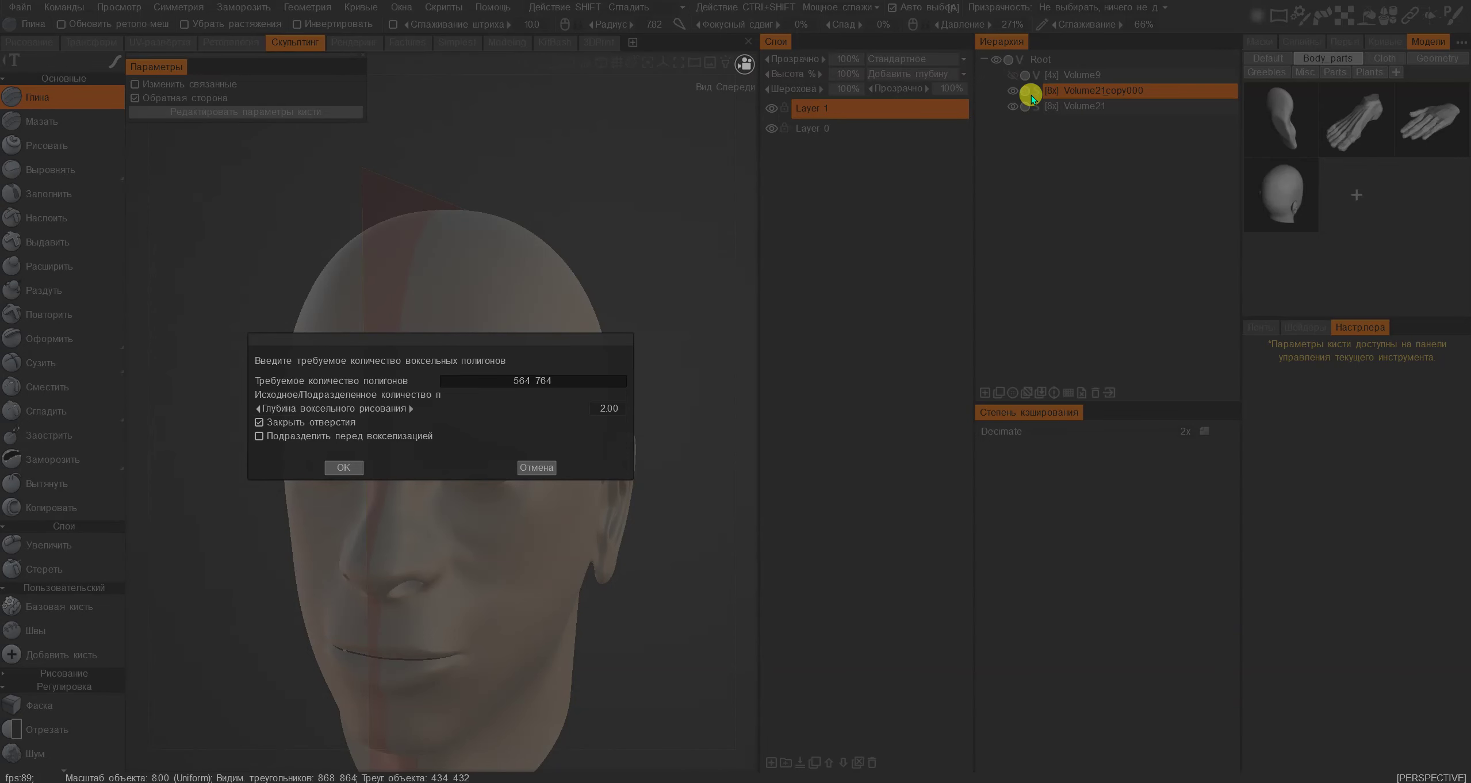
left_click(345, 466)
Isolate the original Volume21 and examine its mesh in wireframe display
left_click(1013, 104)
left_click(1013, 108)
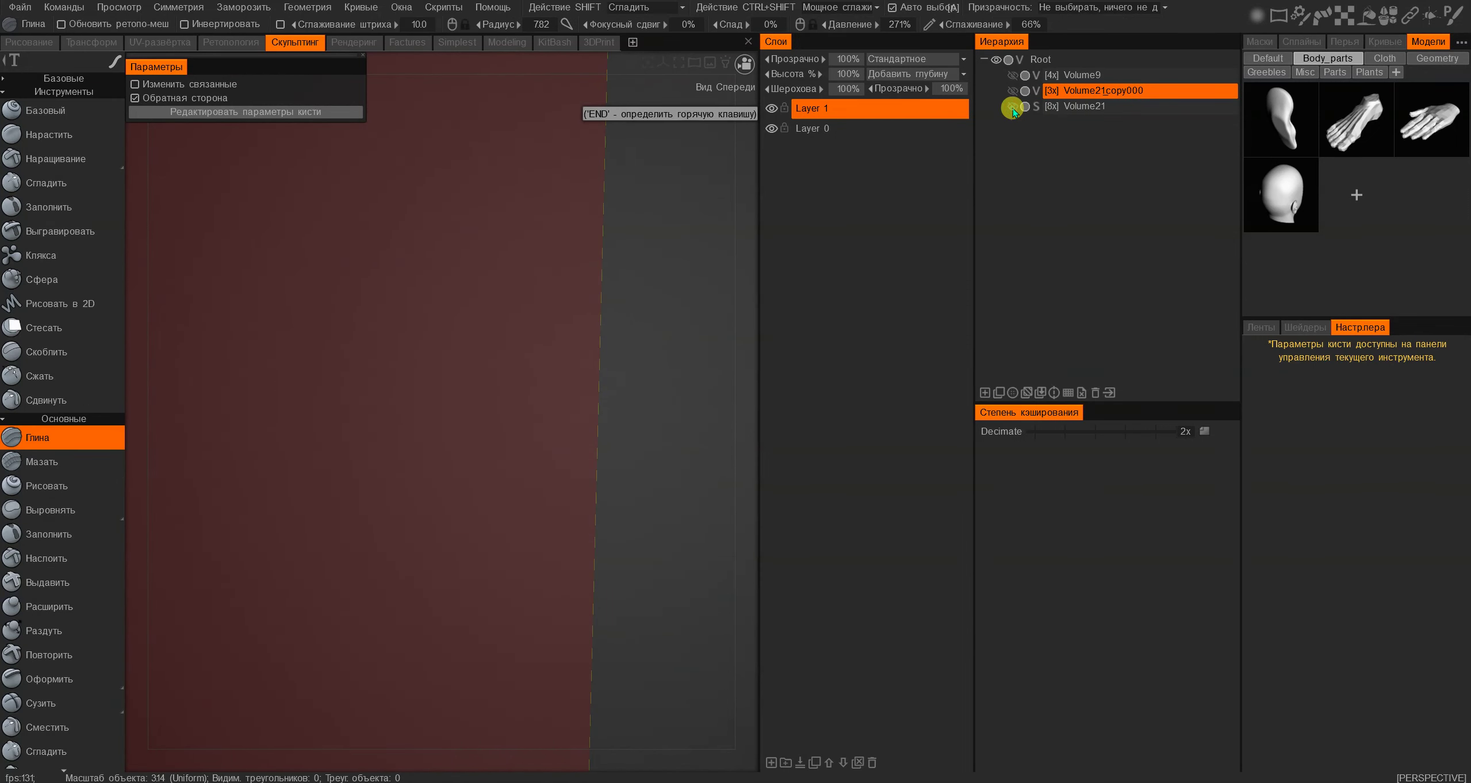
left_click(1012, 107)
left_click(1081, 108)
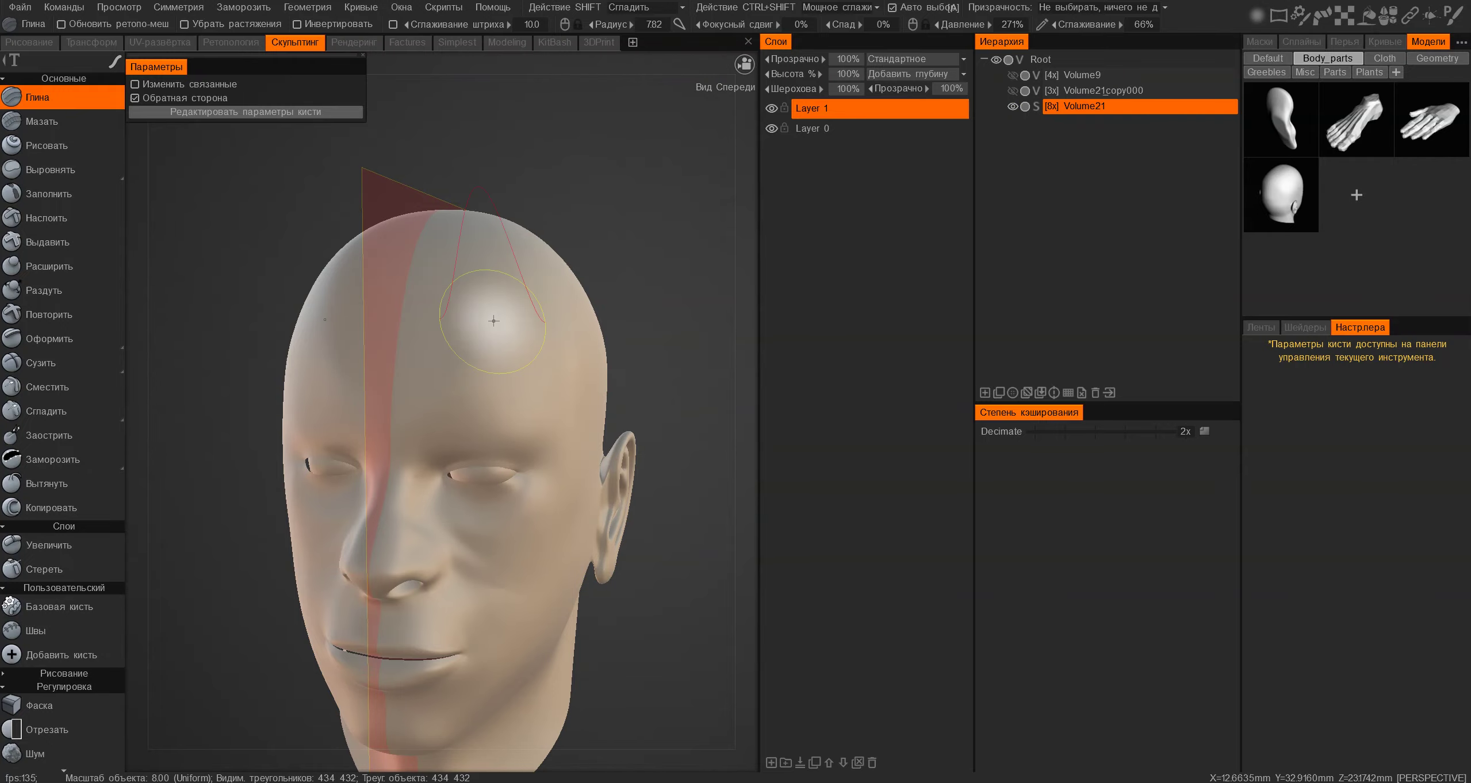
key("w")
right_click_drag(486, 296, 540, 298, "alt")
scroll(582, 321, "down", 8)
left_click_drag(540, 297, 480, 318, "alt")
Show and activate the voxel copy of the head, and hide the original Volume21
left_click(1013, 75)
left_click(1012, 90)
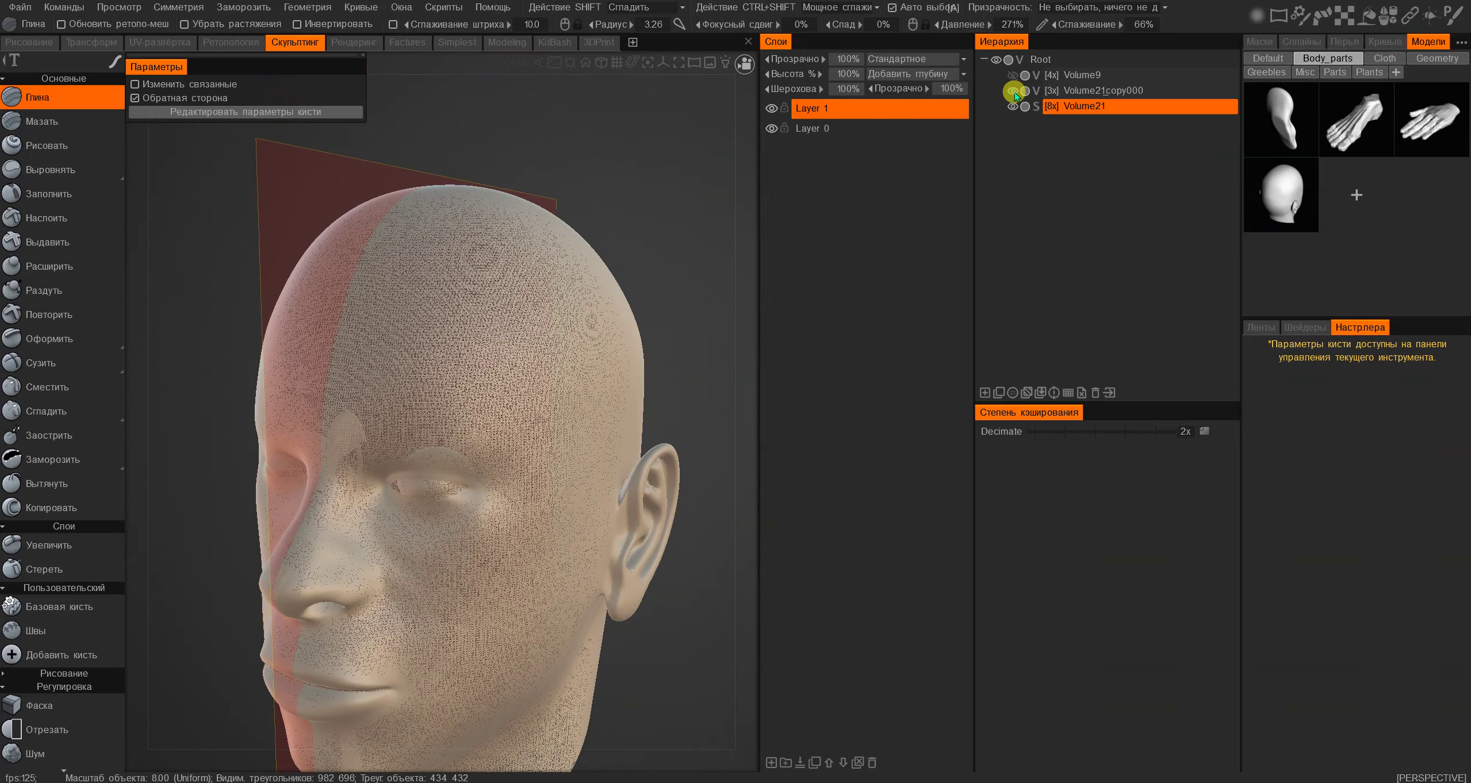
left_click(1077, 92)
left_click(1011, 107)
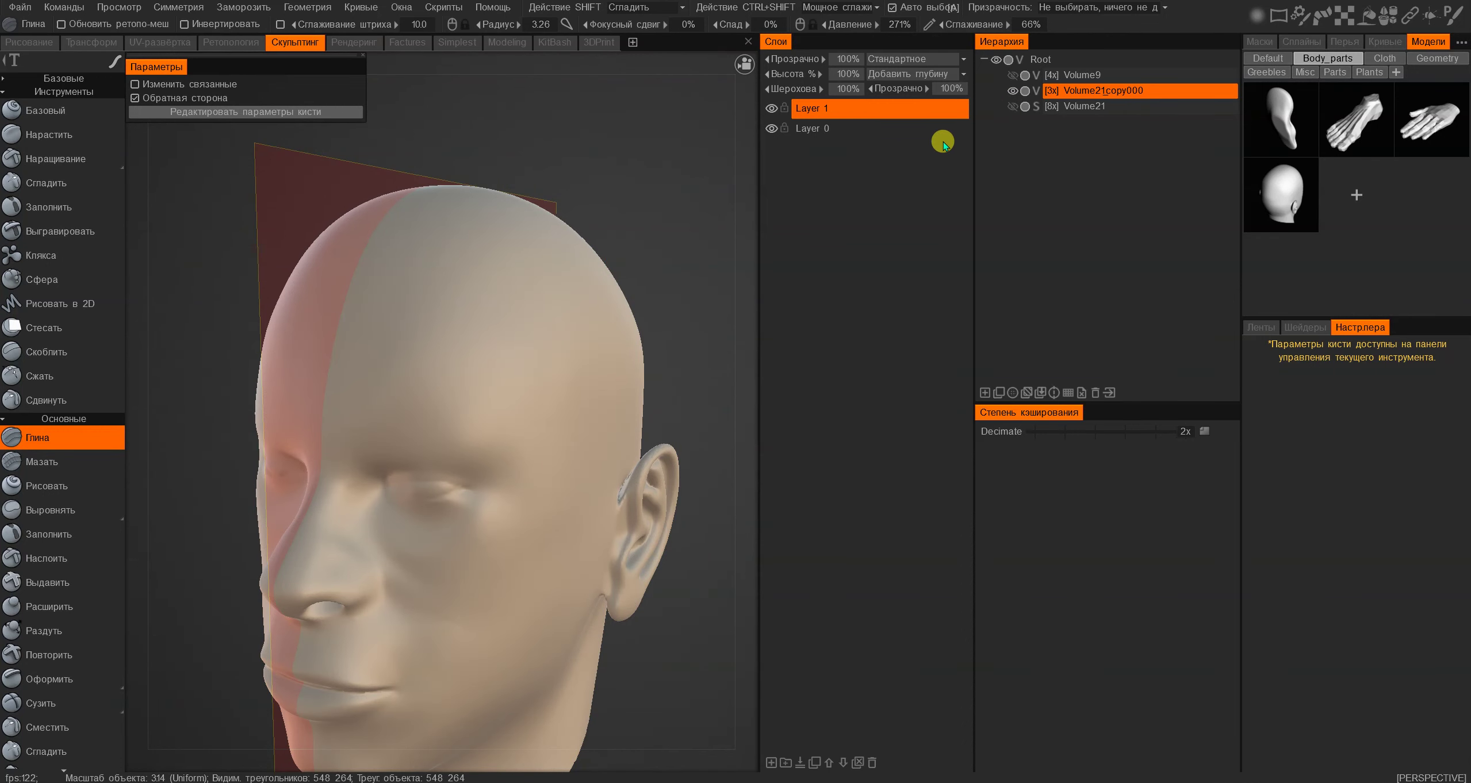
Sculpt a Clay ridge above the brow on the voxel copy and smooth the ridge's inner end
scroll(479, 328, "up", 4)
mouse_move(437, 374)
left_mouse_down()
mouse_move(532, 351)
mouse_move(569, 371)
left_mouse_up()
mouse_move(472, 394)
left_mouse_down("alt")
mouse_move(347, 242)
mouse_move(479, 240)
mouse_move(446, 248)
left_mouse_up("alt")
mouse_move(437, 338)
left_mouse_down("shift")
mouse_move(565, 307)
mouse_move(402, 327)
left_mouse_up("shift")
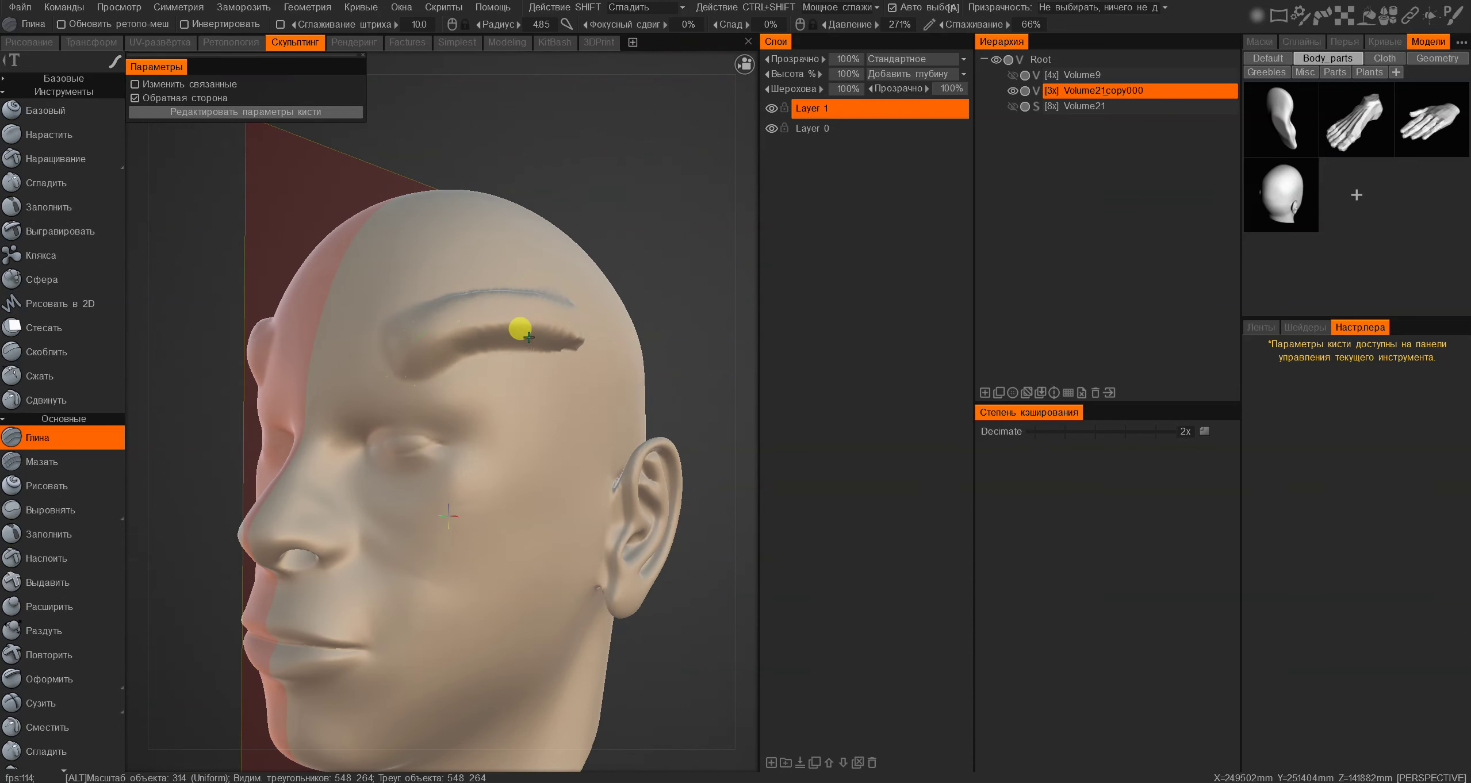
left_click_drag(518, 328, 591, 288, "alt")
Move Volume21 above the voxel copy in the hierarchy and make it visible and active
left_click_drag(1071, 116, 1212, 85)
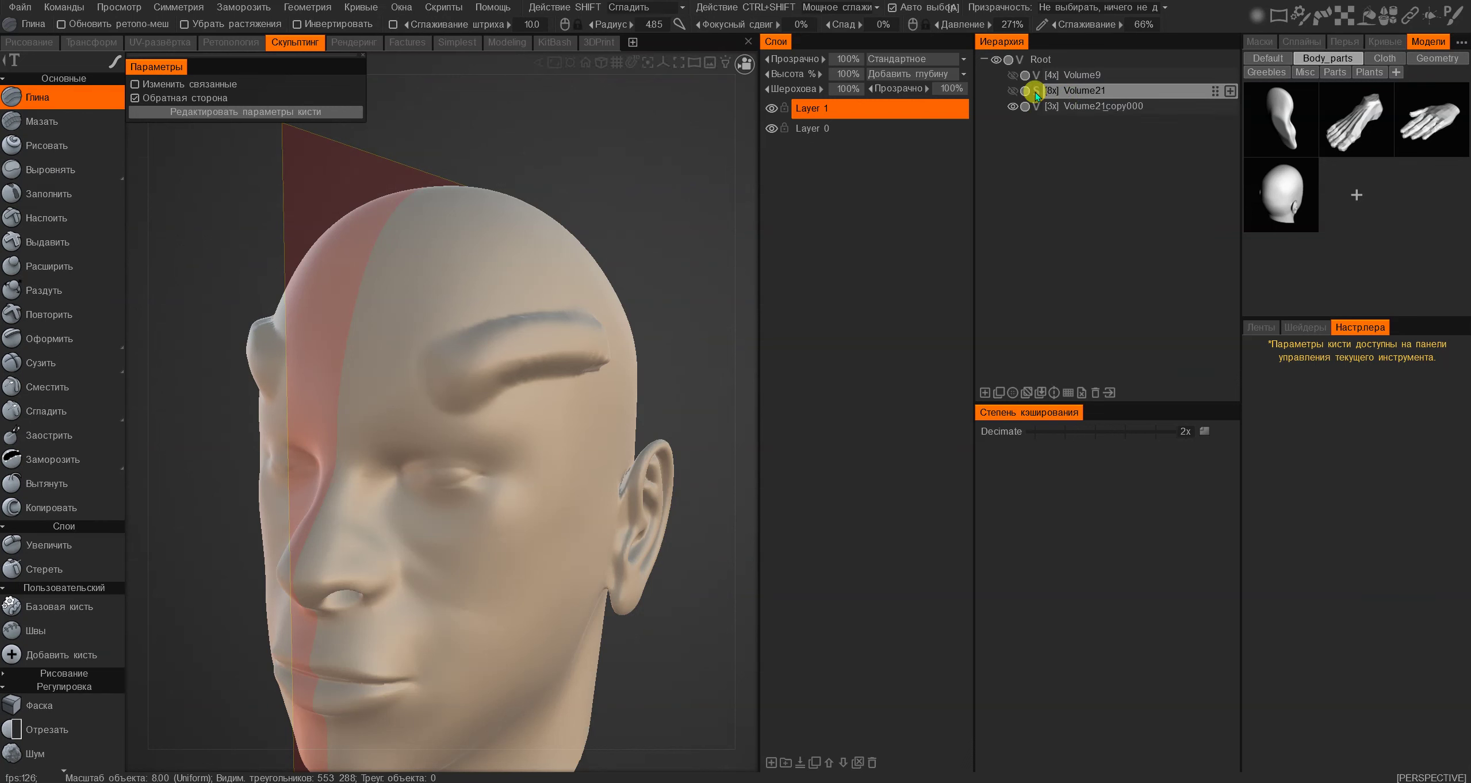
left_click(1012, 91)
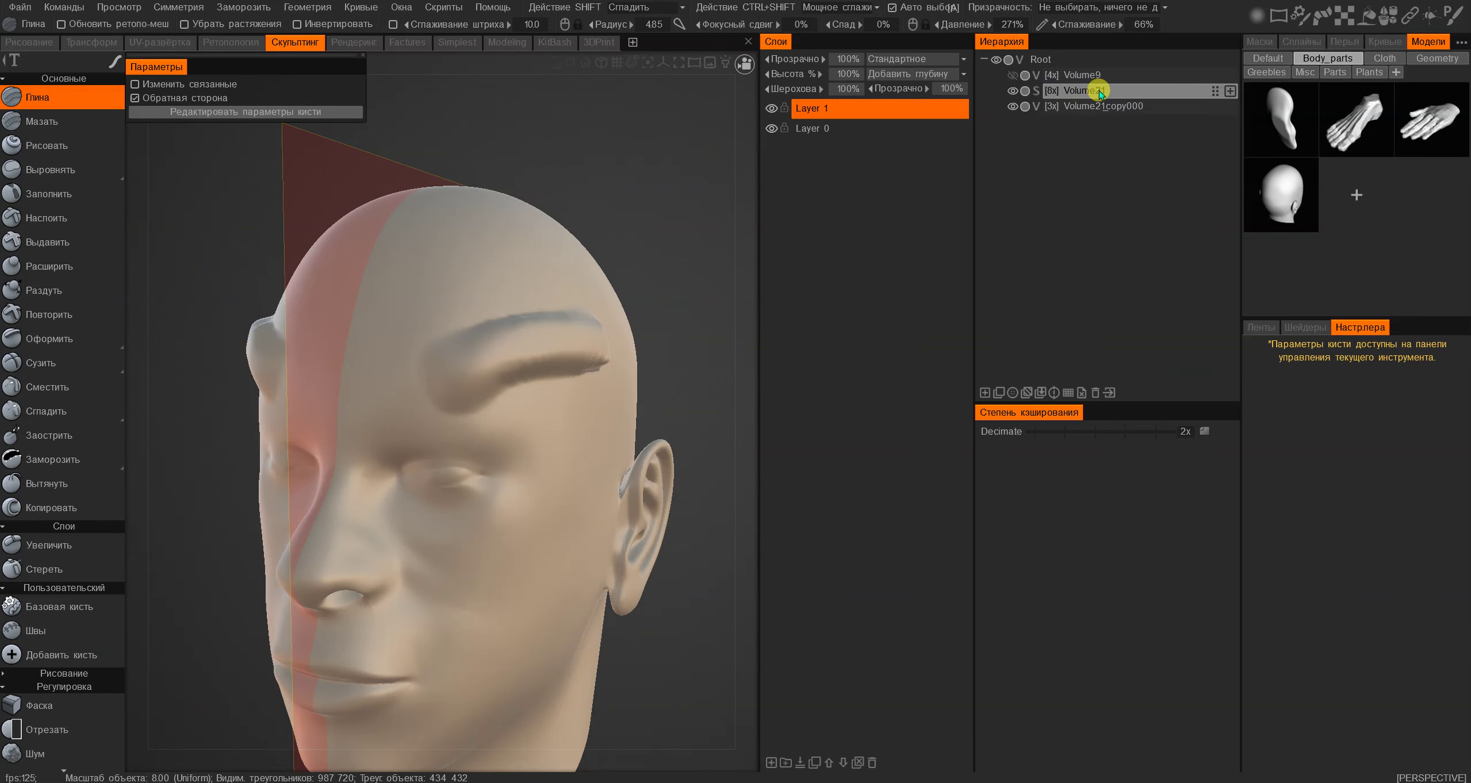
left_click_drag(707, 255, 598, 265)
left_click(833, 113)
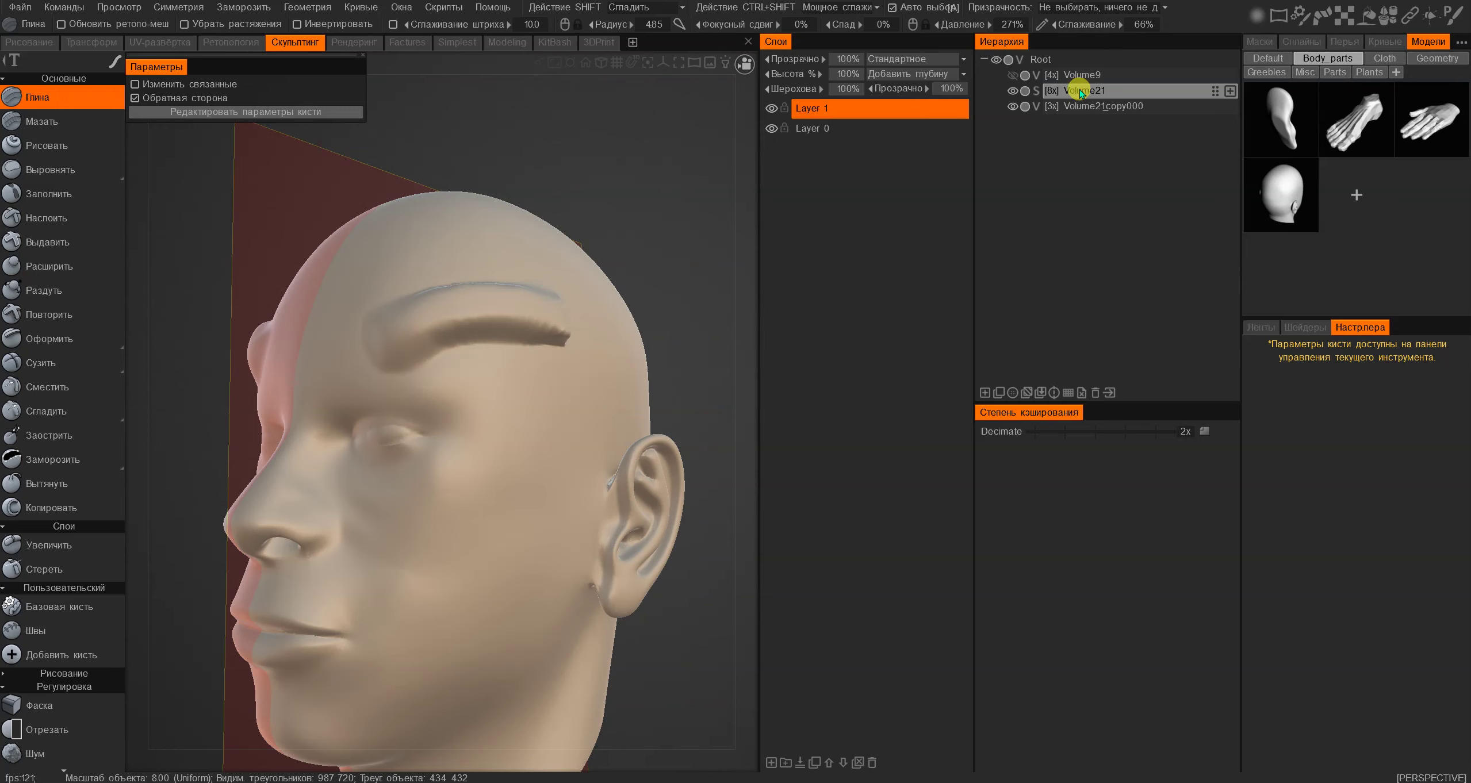
left_click(1054, 98)
Compare the original head with the voxel copy by toggling their visibility, leaving both shown
left_click(1012, 92)
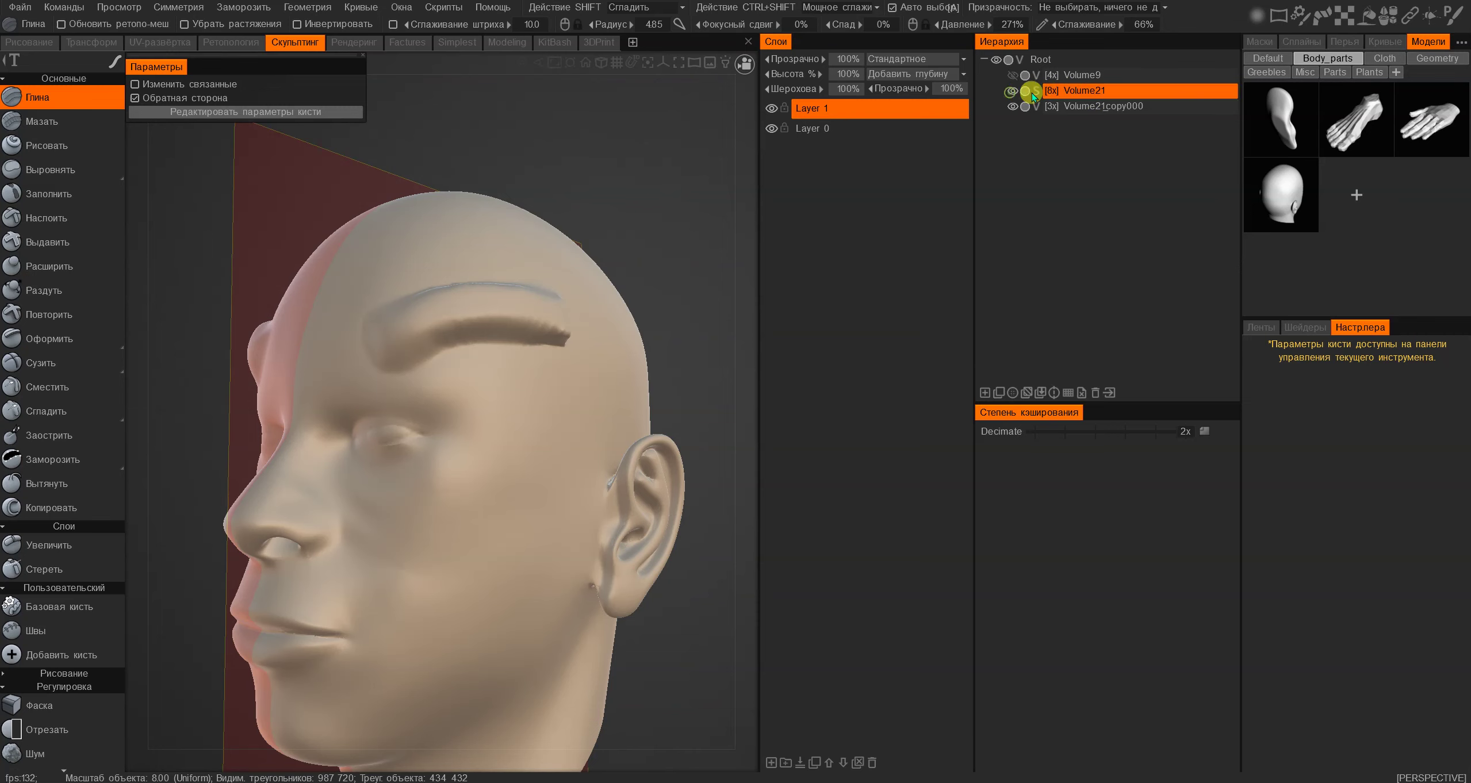
left_click(1013, 107)
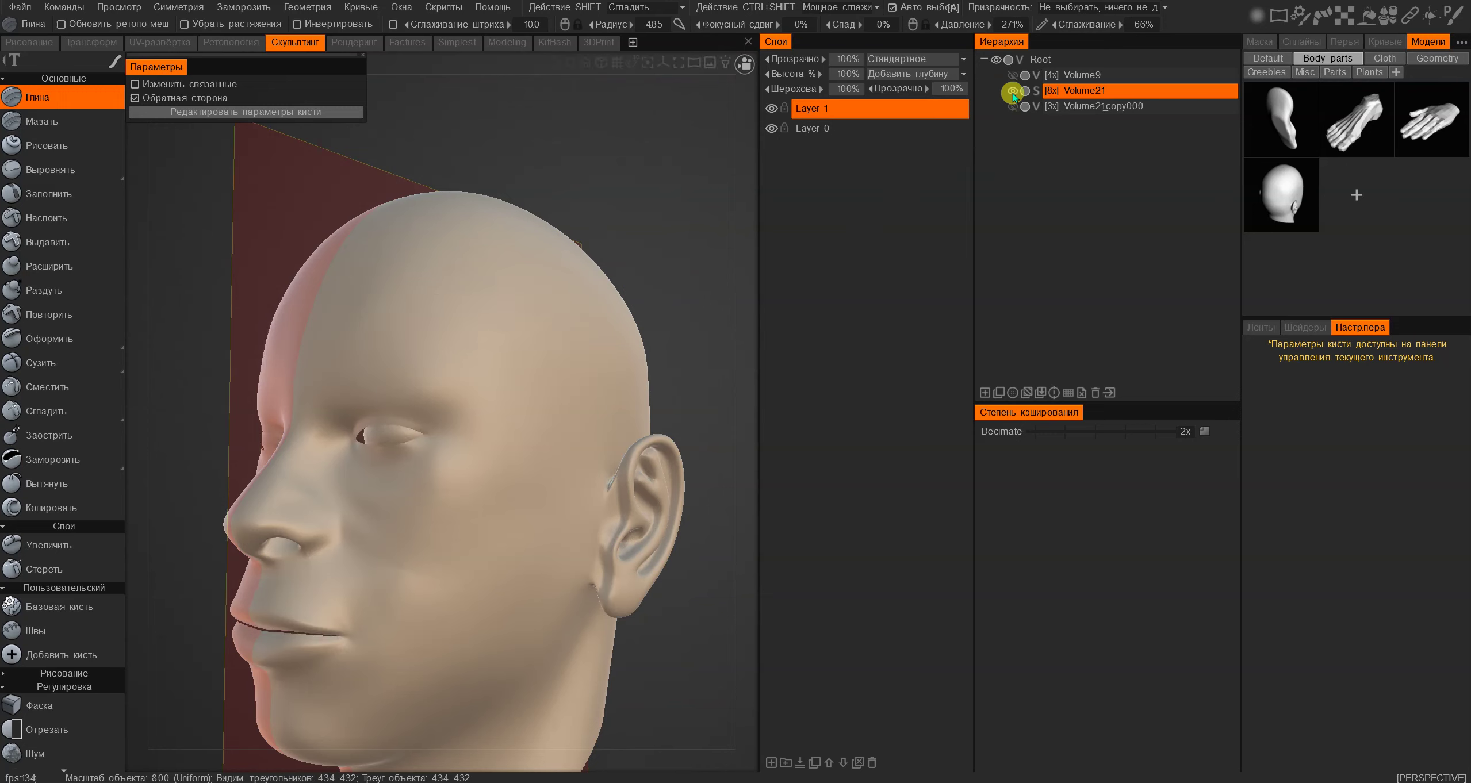
left_click(1012, 107)
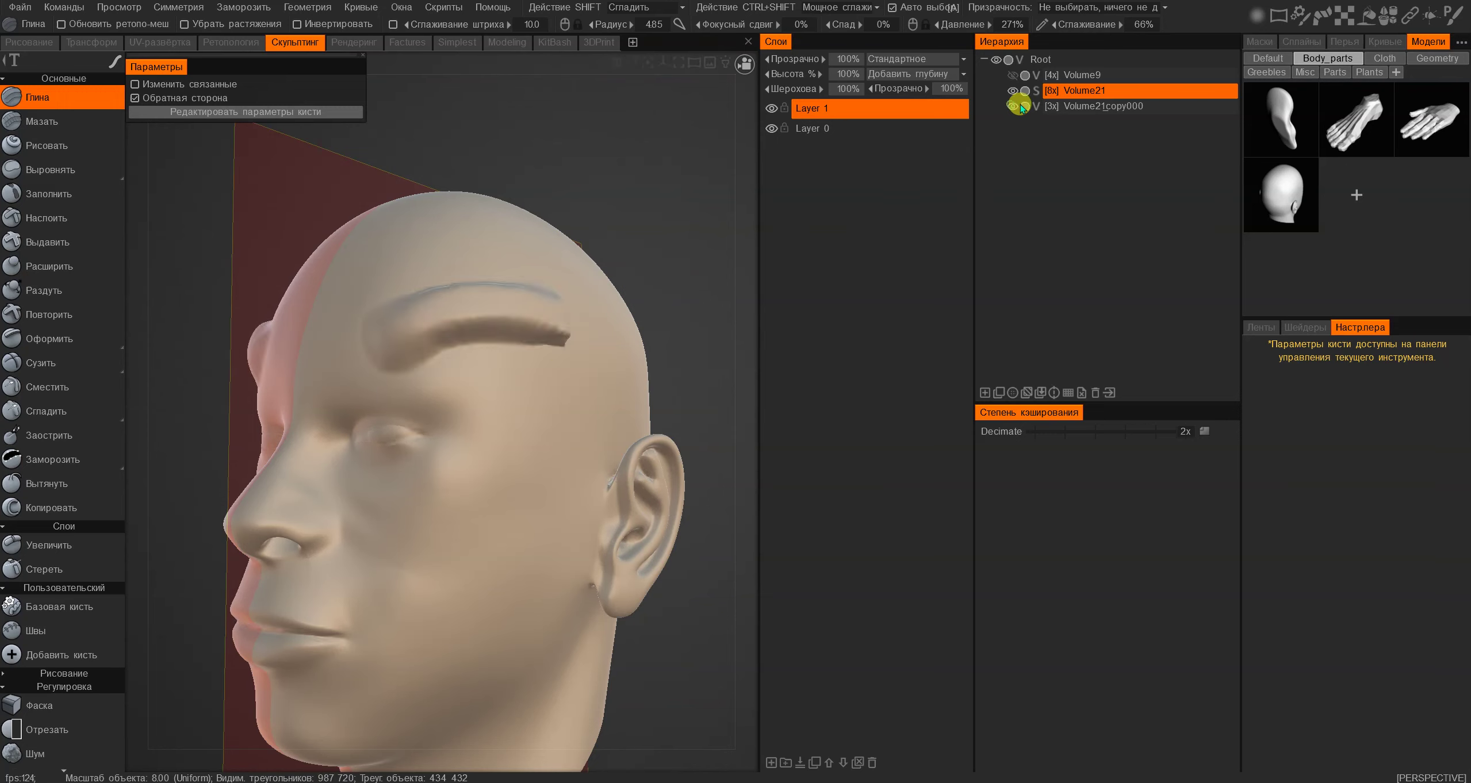
right_click_drag(536, 243, 466, 302, "alt")
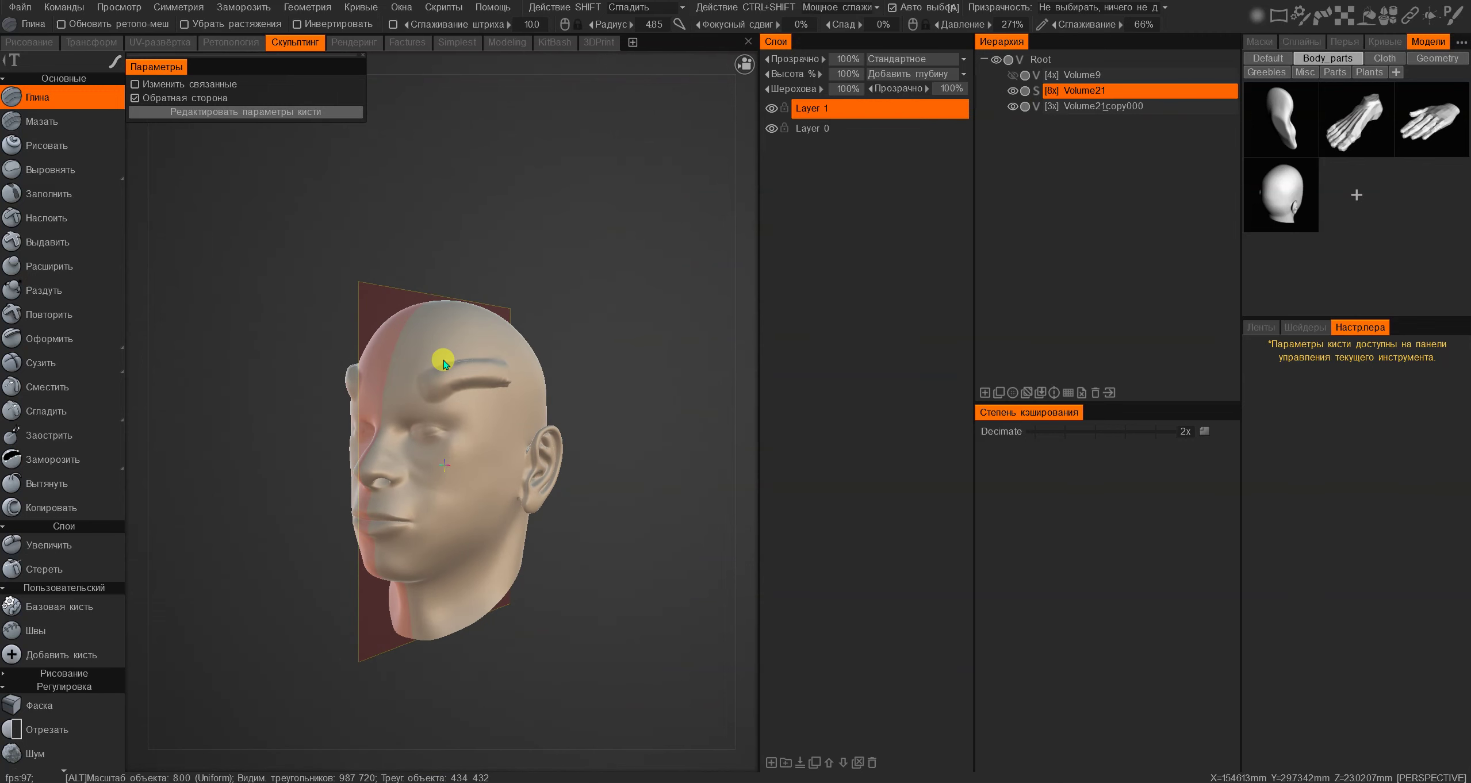
mouse_move(440, 360)
right_mouse_down("alt")
mouse_move(463, 344)
mouse_move(450, 345)
right_mouse_up("alt")
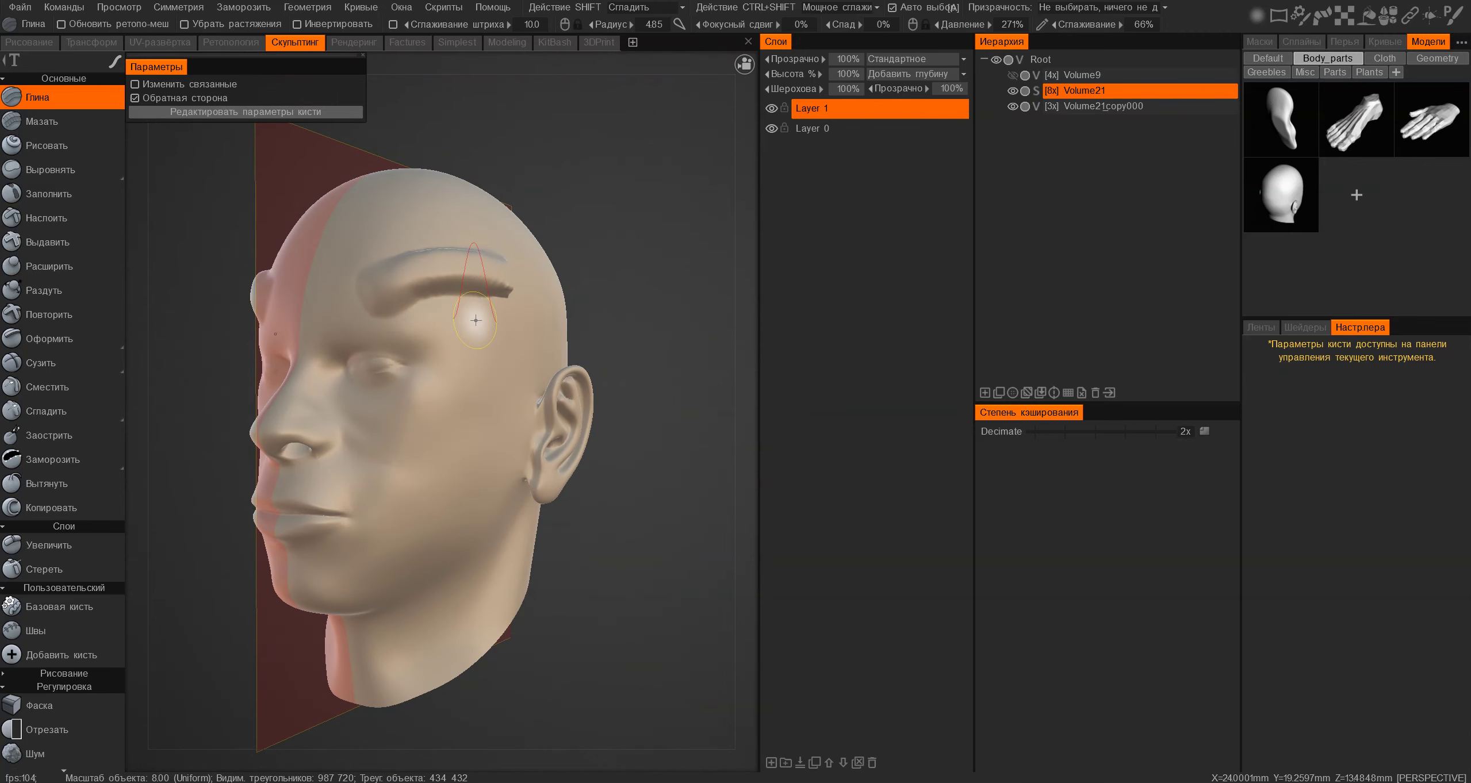
Activate the brush-based reprojection tool on Volume21, with ghost mode on and projection snapping to the outer surface
key("space")
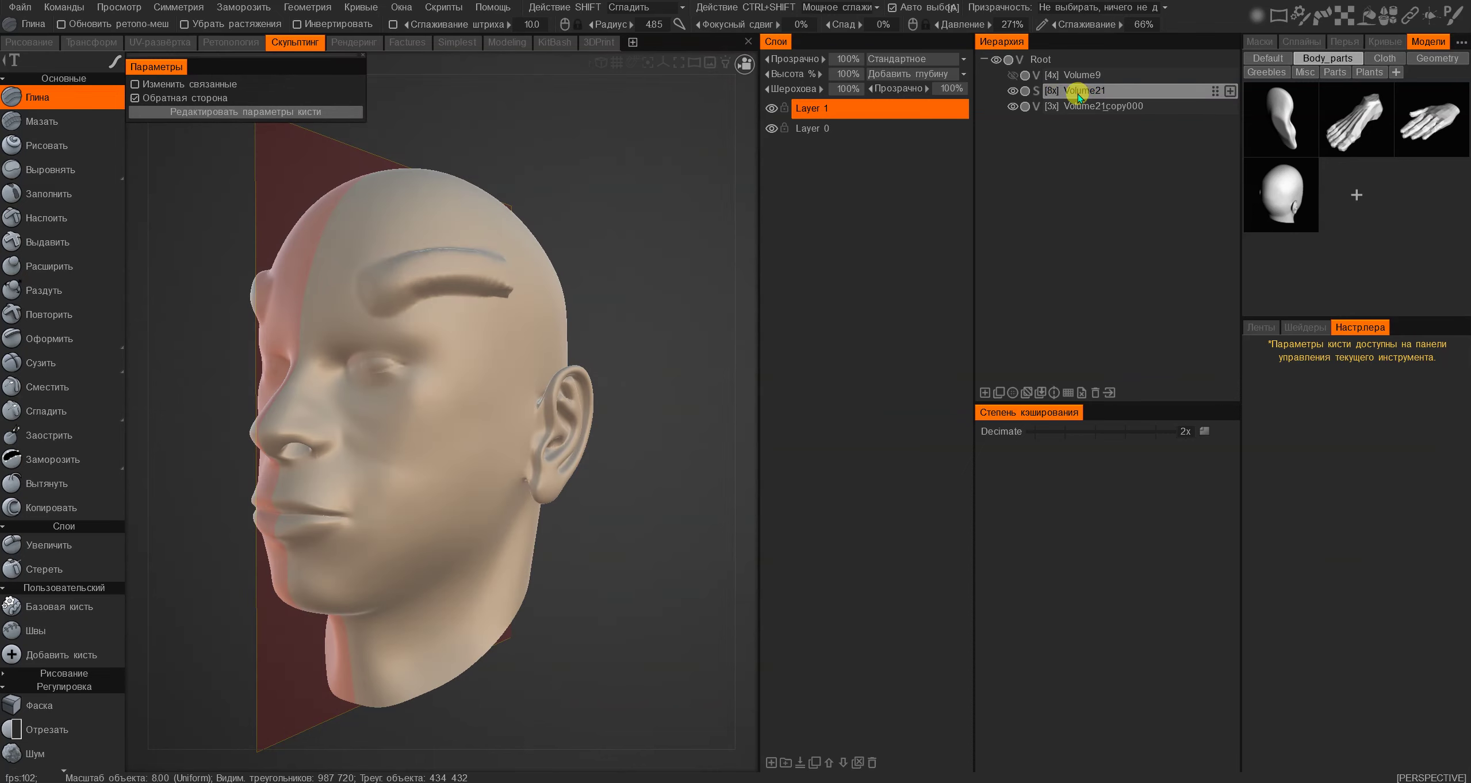
left_click(1077, 92)
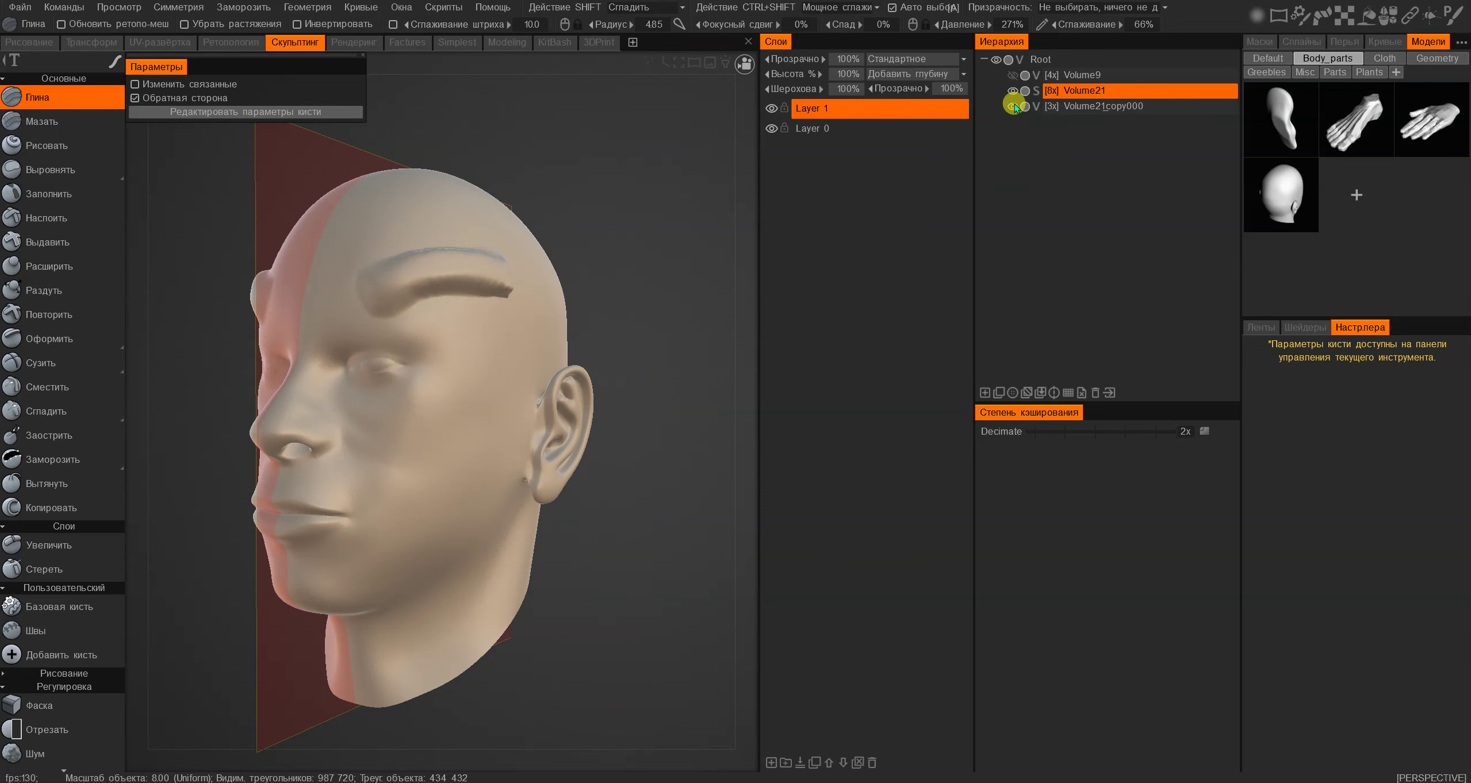
key("space")
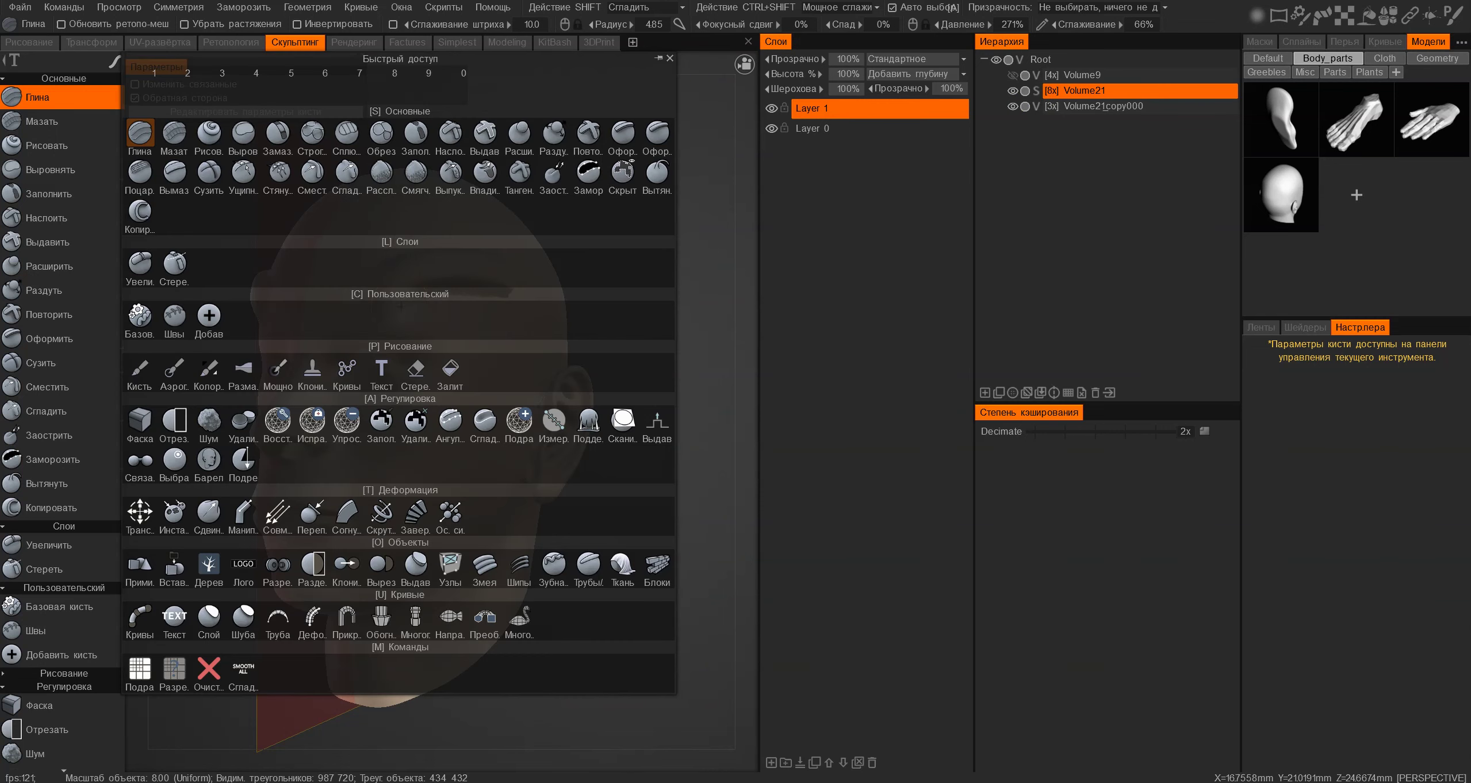
left_click(309, 513)
middle_click_drag(502, 338, 558, 384)
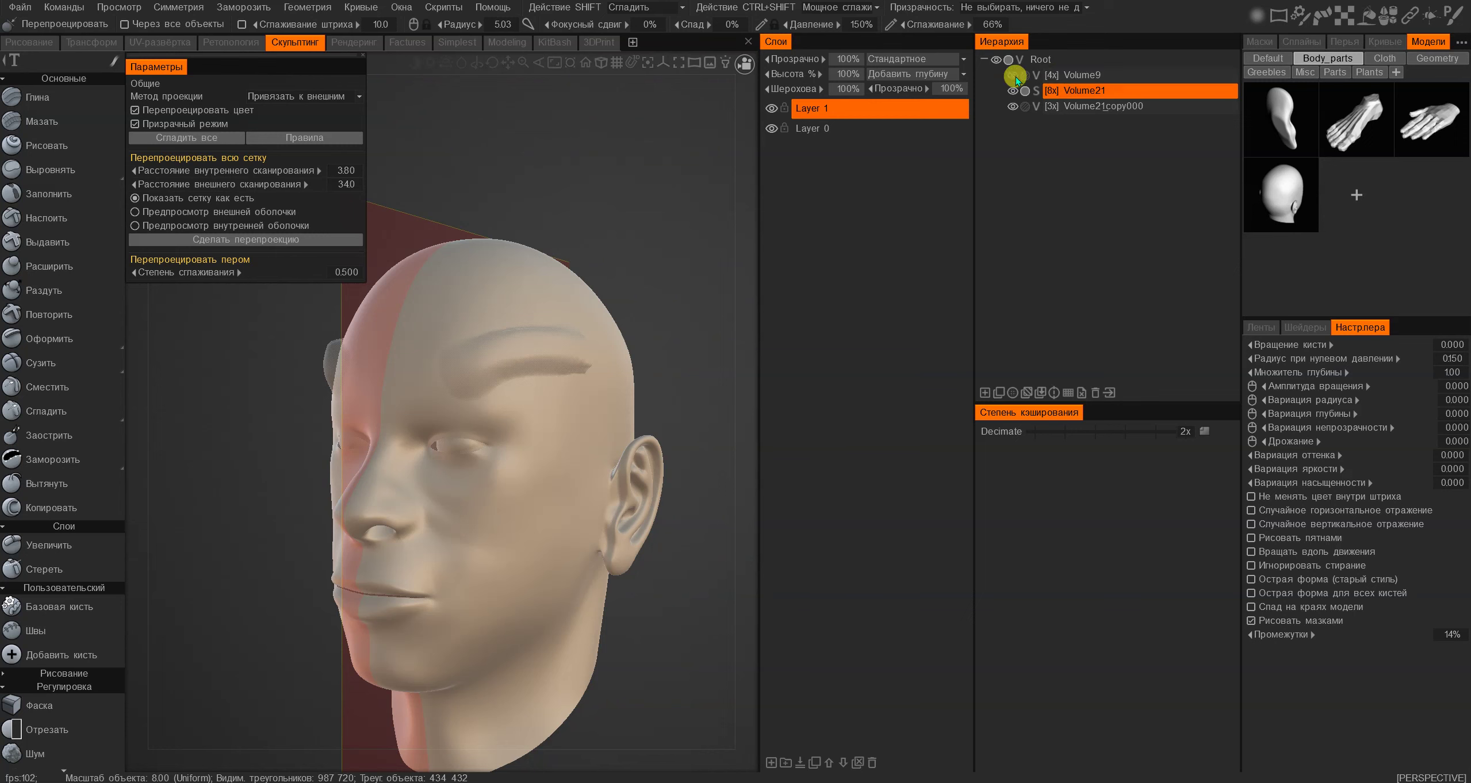
Examine the ghosted voxel copy's ridge against Volume21's forehead up close, keeping Volume21 as the active object
left_click(1070, 90)
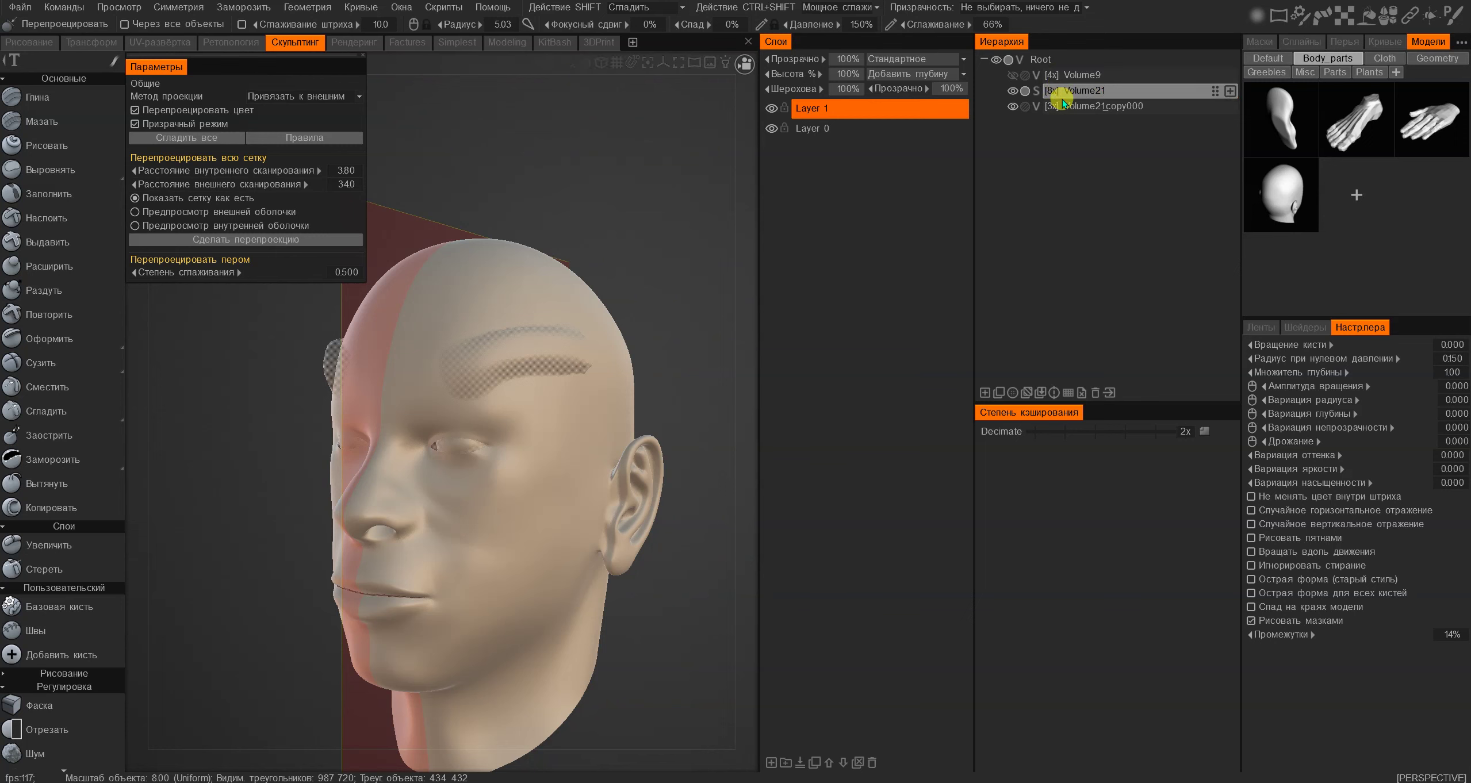
left_click(1061, 98)
left_click(1025, 107)
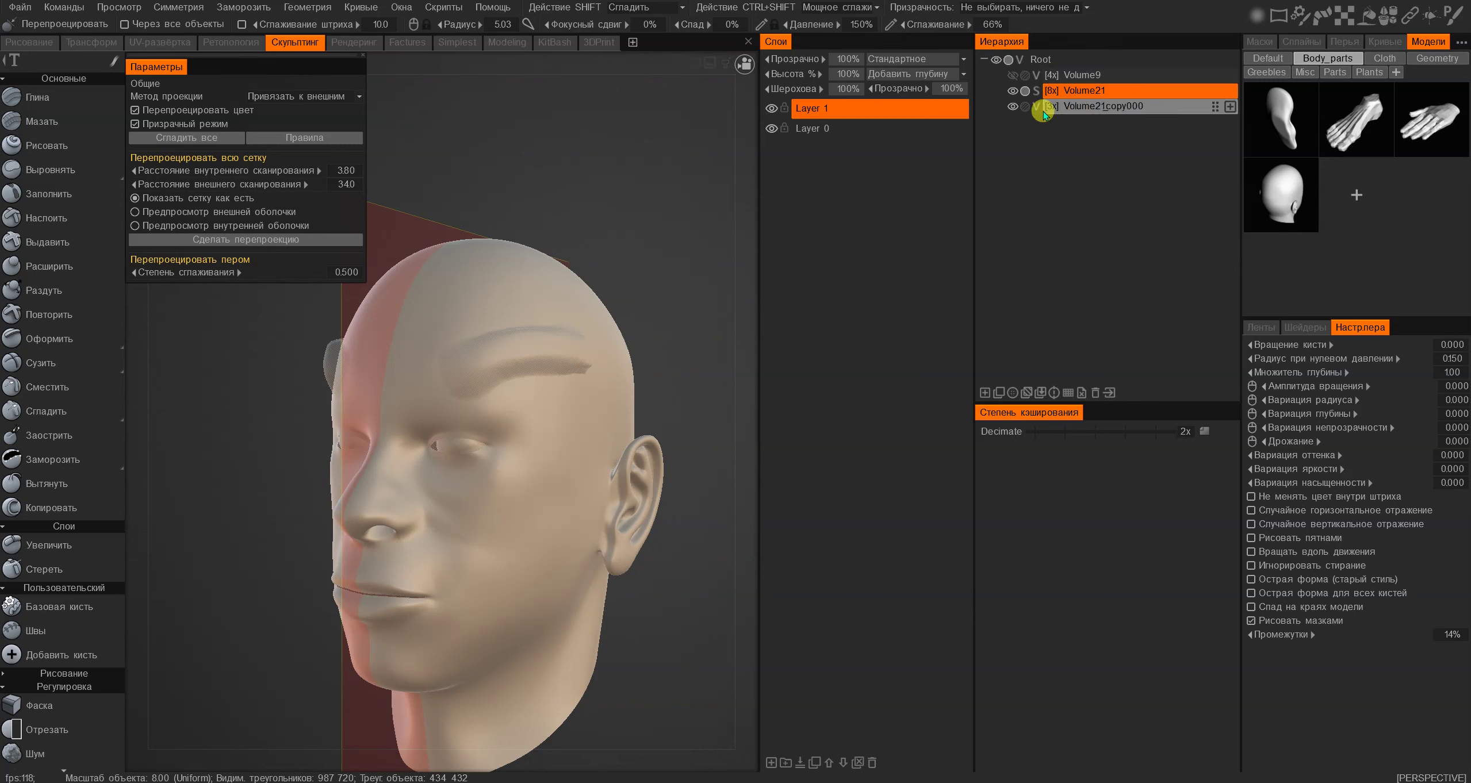
left_click(1015, 74)
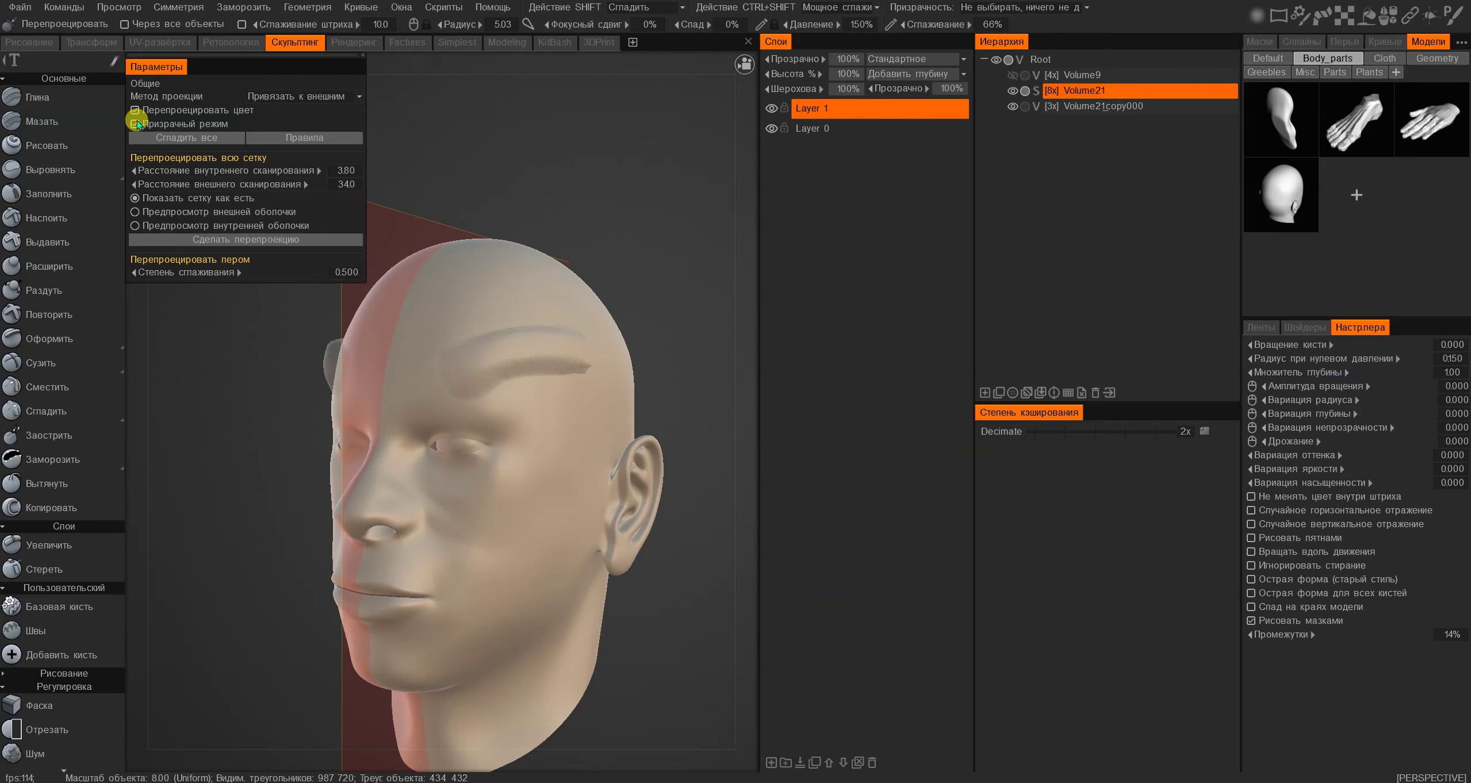
left_click_drag(515, 341, 462, 370, "alt")
right_click_drag(456, 363, 526, 374, "alt")
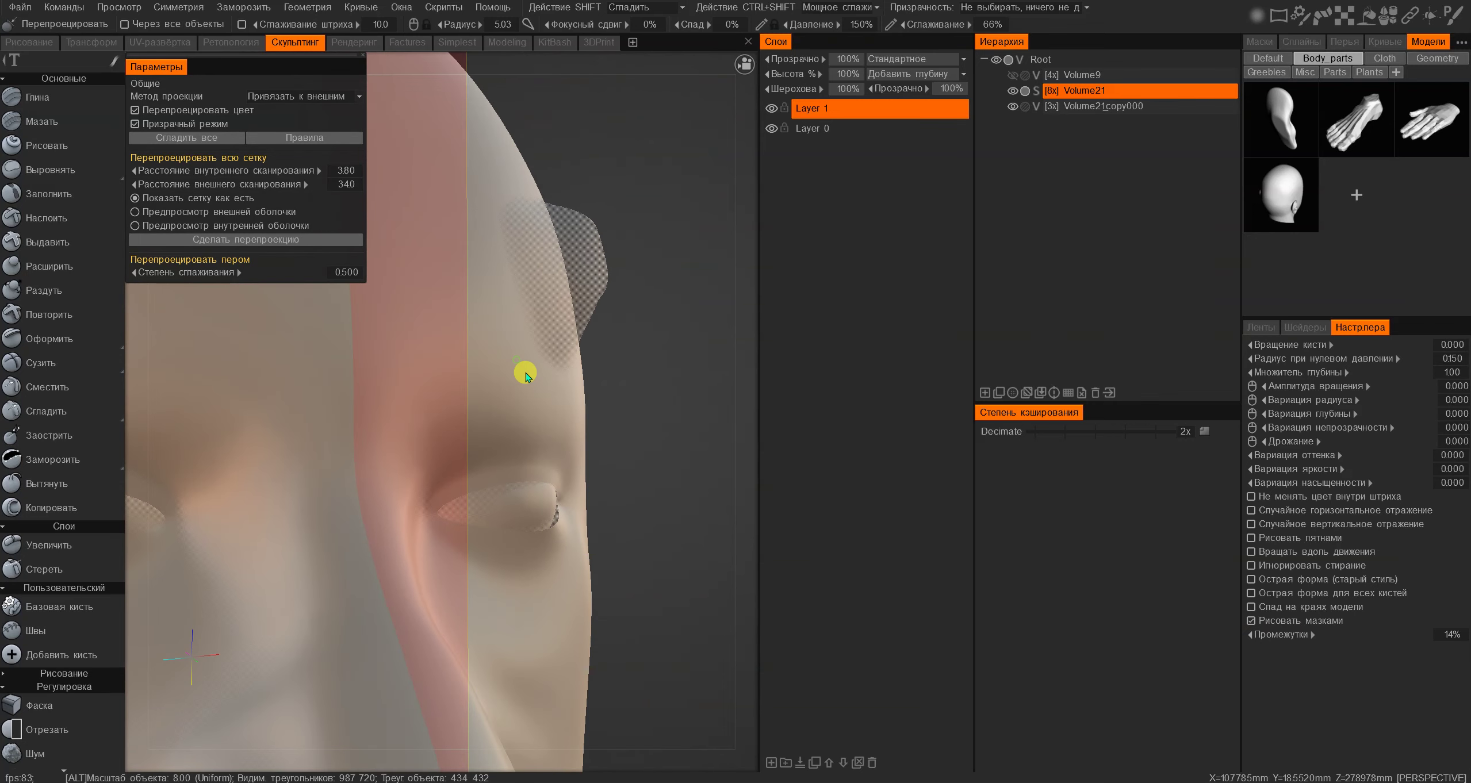
Reproject the voxel copy's forehead ridge onto Volume21 with the brush-based reprojection tool
left_click_drag(564, 285, 465, 296, "alt")
right_click_drag(466, 297, 426, 282, "alt")
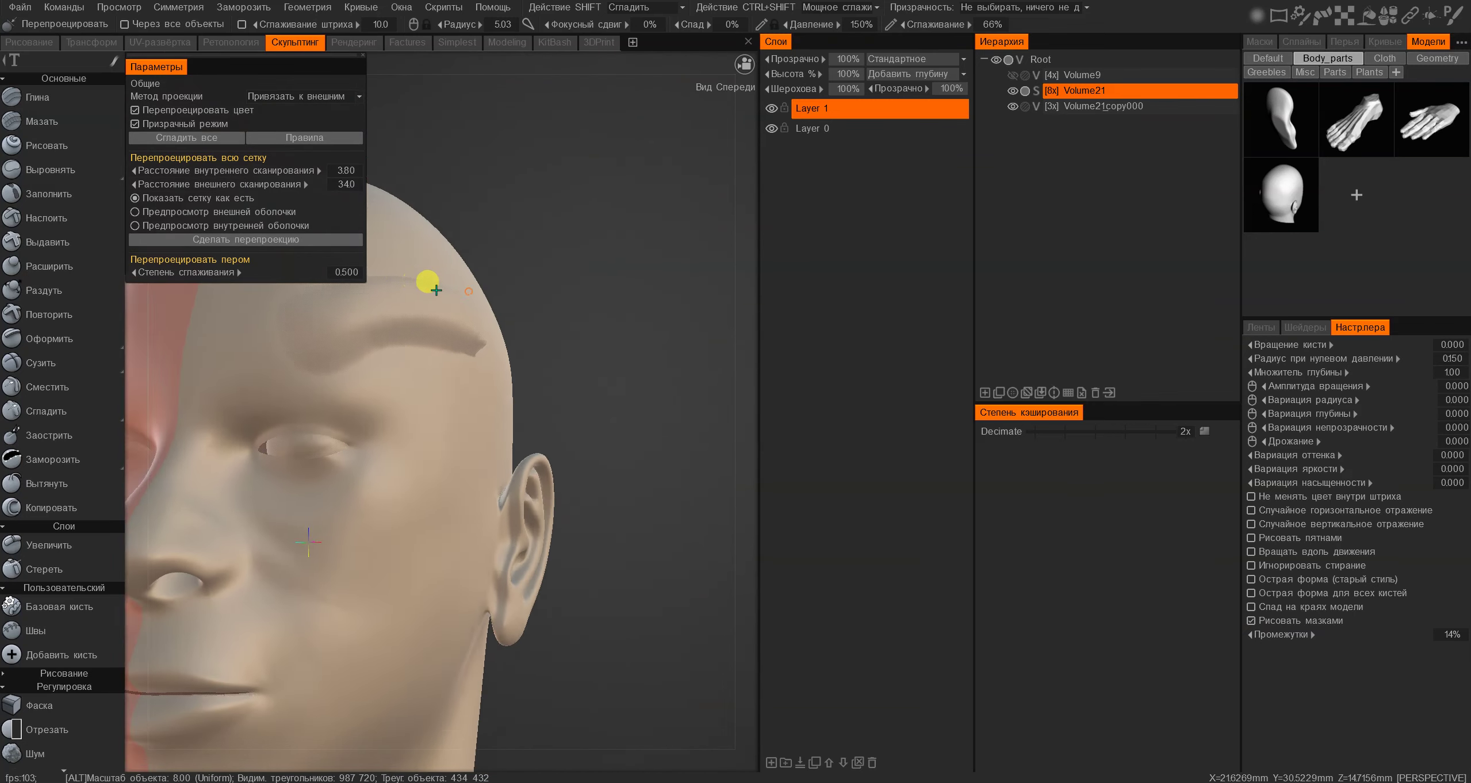
mouse_move(426, 282)
left_mouse_down("alt")
mouse_move(530, 371)
mouse_move(529, 338)
mouse_move(355, 380)
mouse_move(548, 407)
left_mouse_up("alt")
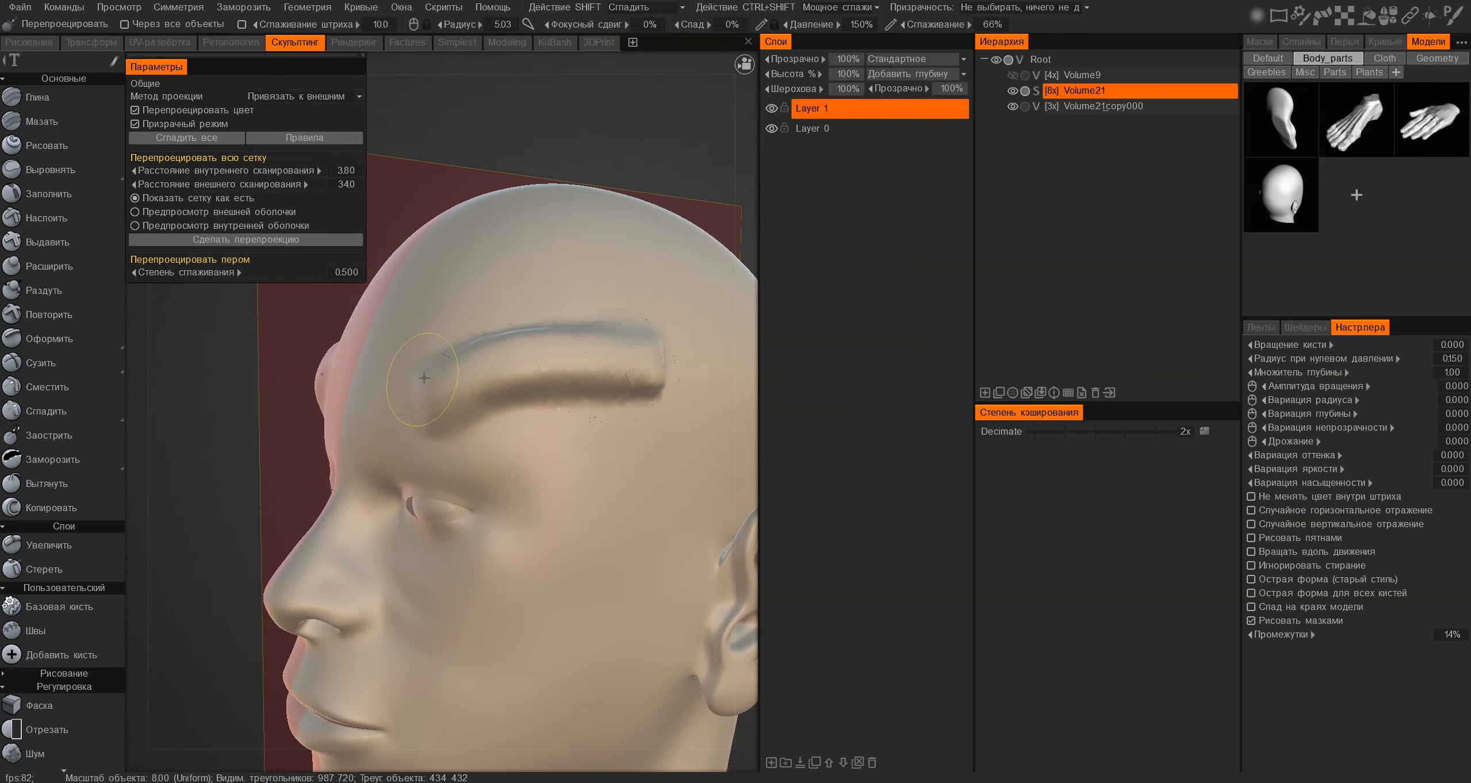
left_click_drag(658, 351, 519, 356, "alt")
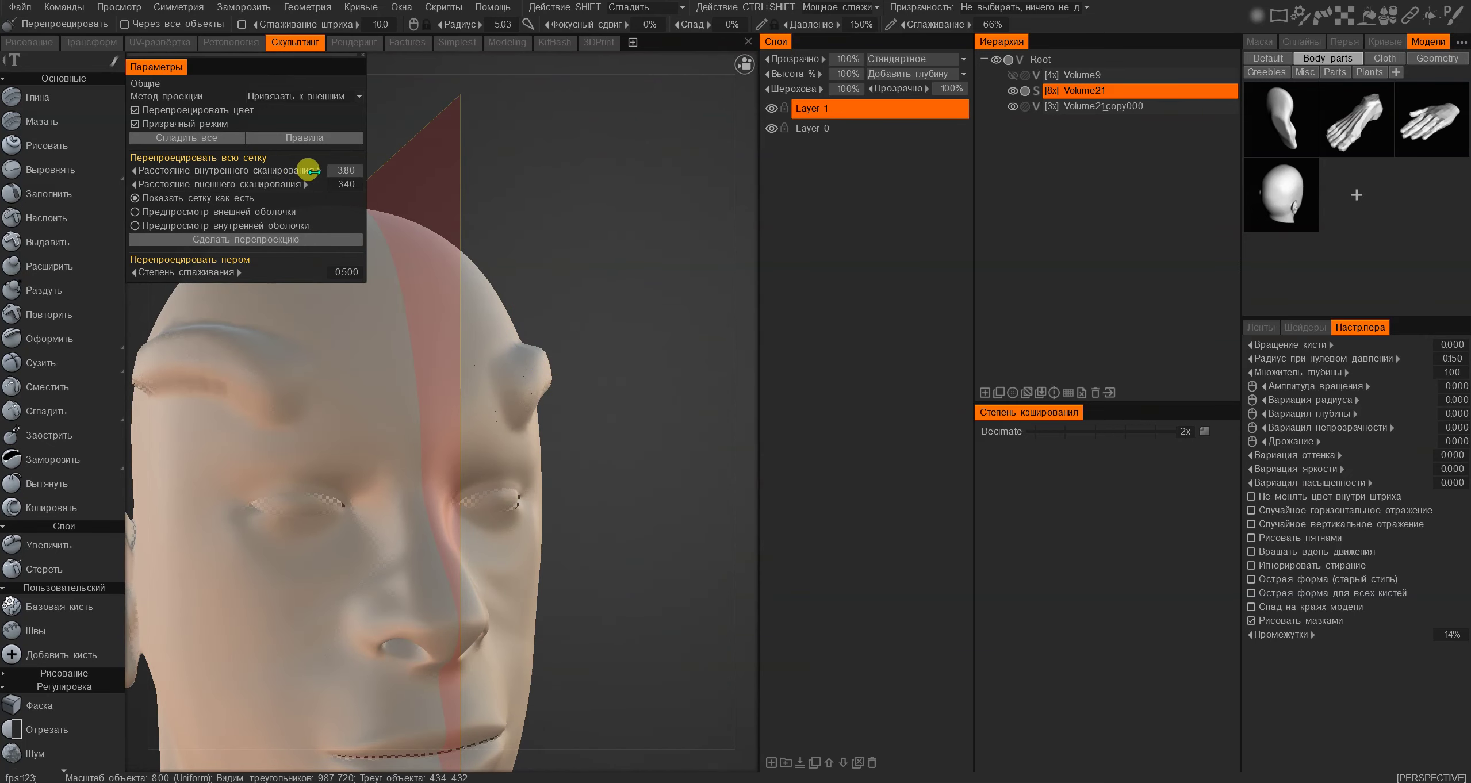
Preview the outer and inner projection shells while adjusting the scanning distances, and return to showing the mesh as is
left_click(190, 213)
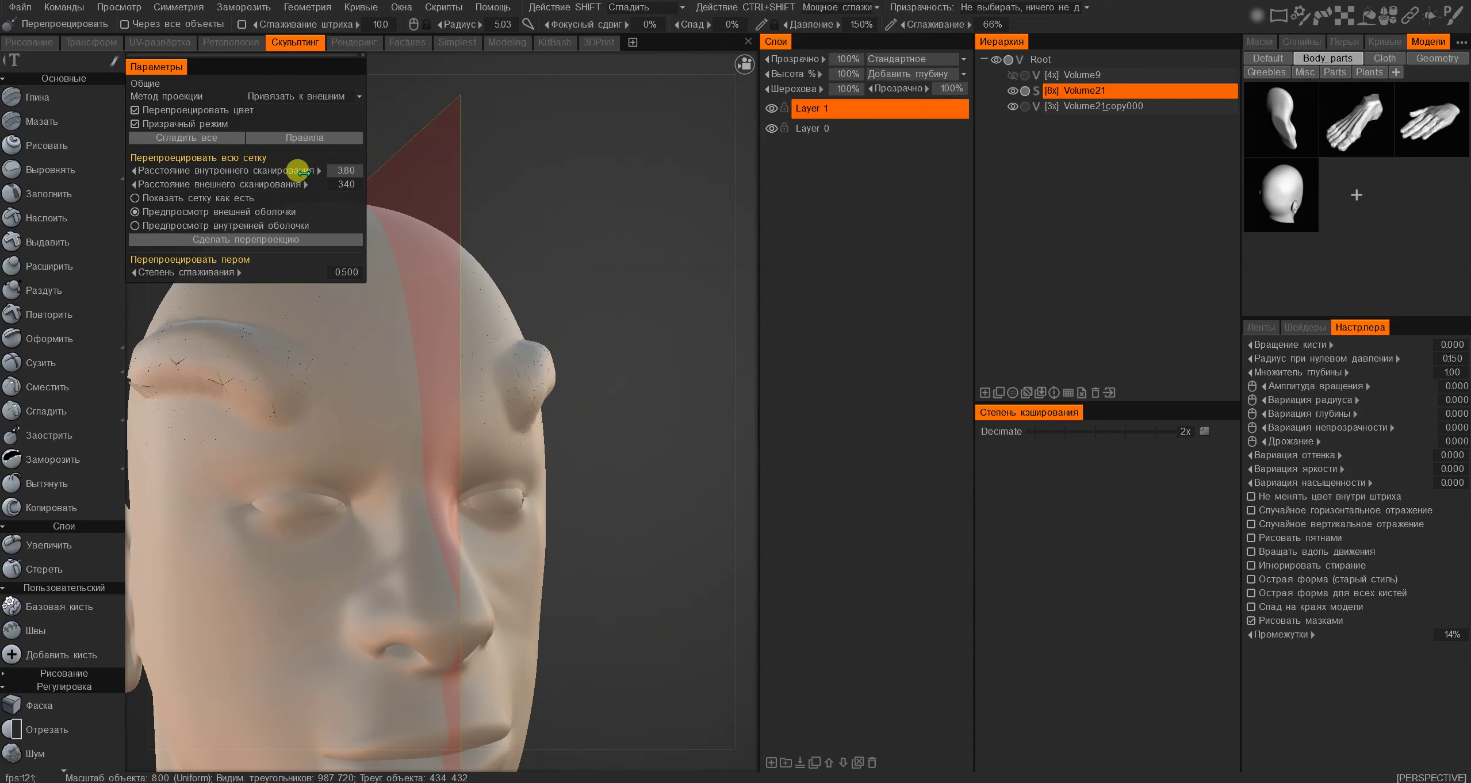
left_click_drag(266, 171, 270, 210)
left_click(216, 226)
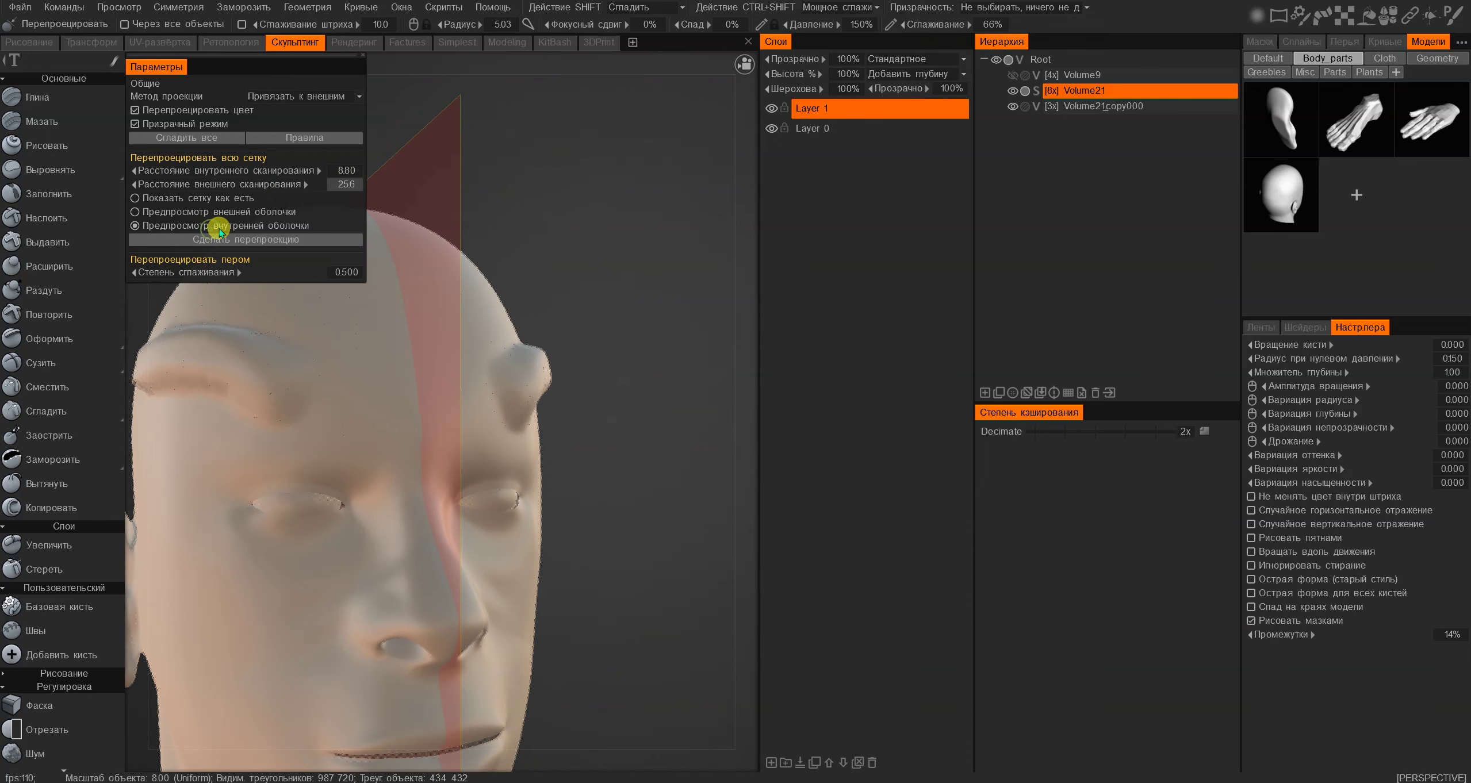
left_click(220, 198)
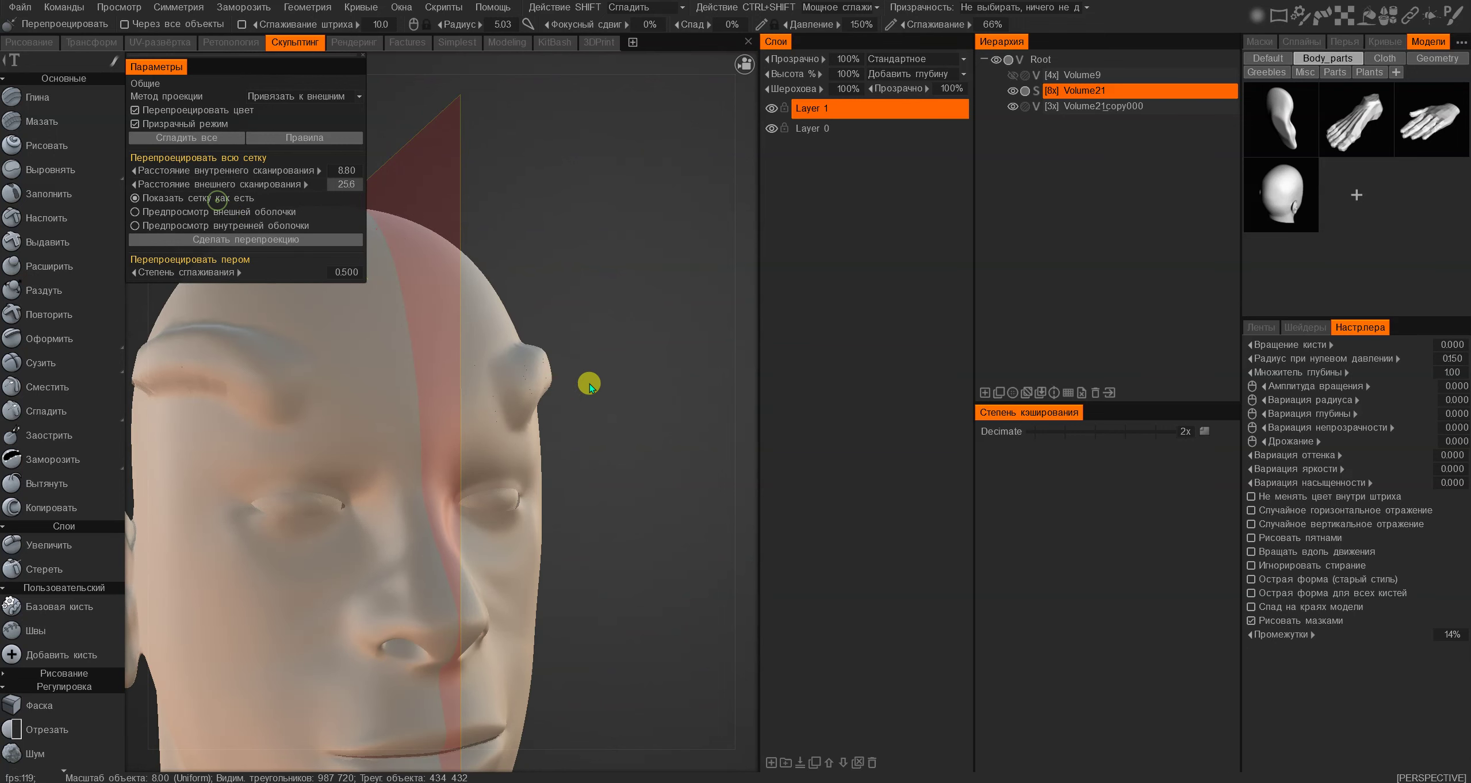
left_click_drag(587, 384, 394, 367)
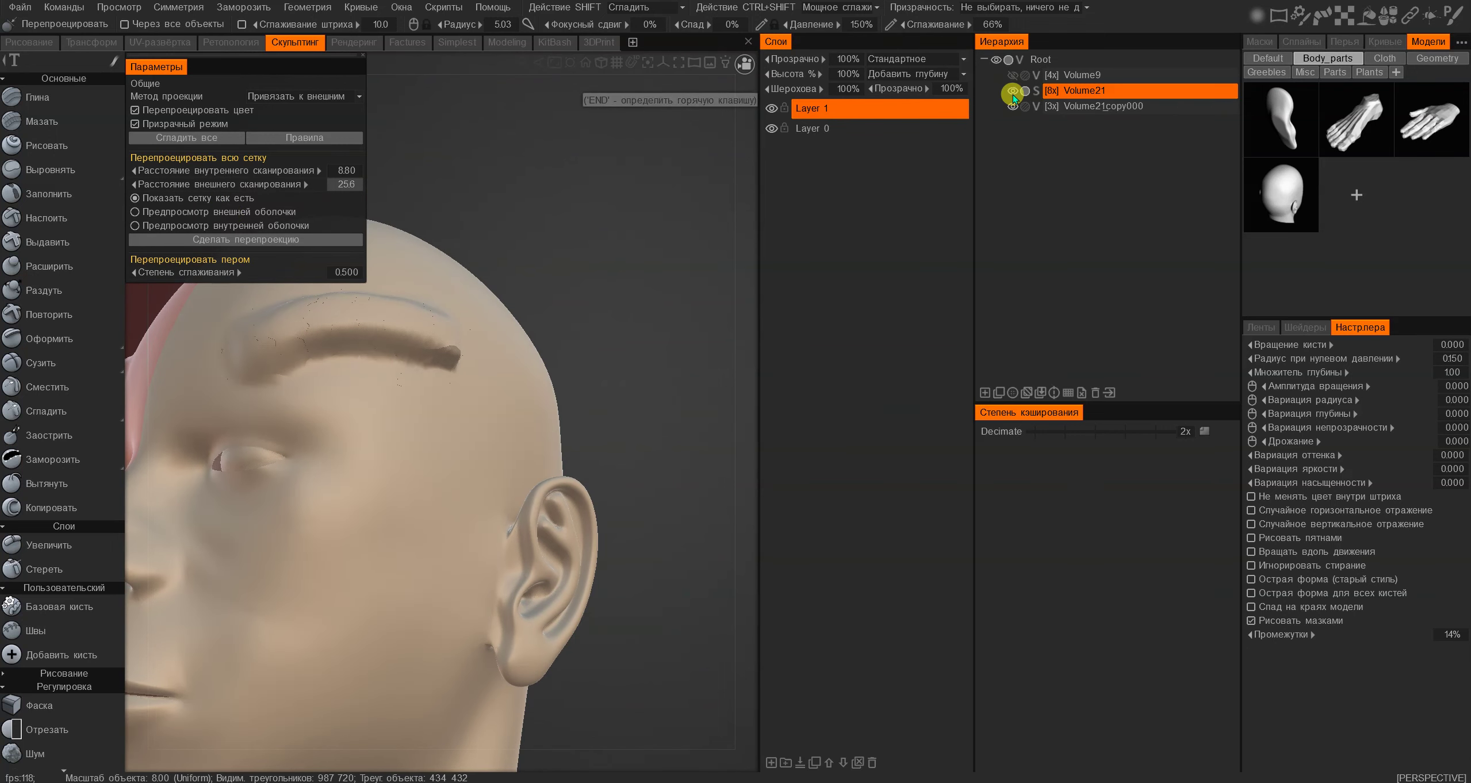
Activate the Clay brush and hide the voxel copy so only Volume21 is shown
left_click(31, 101)
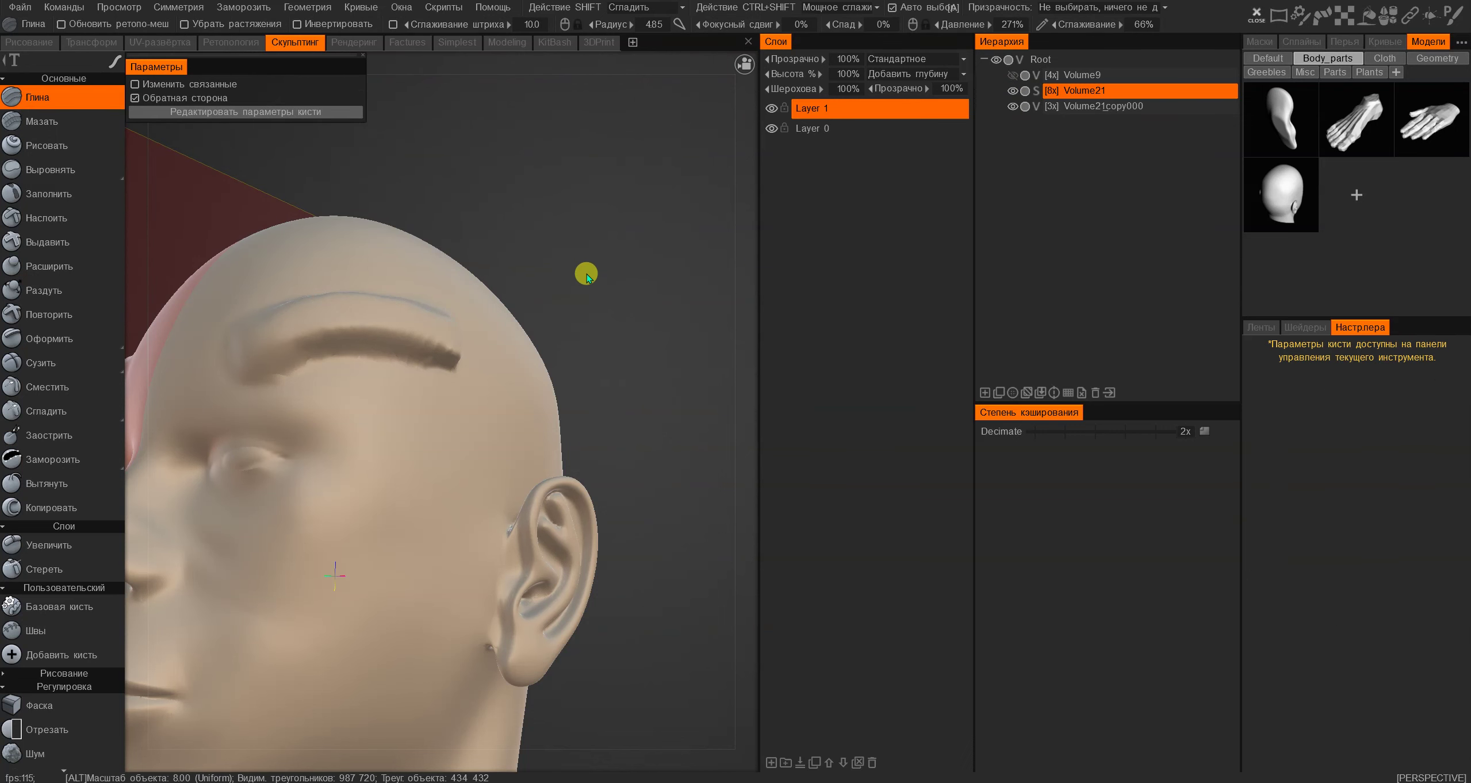
left_click_drag(584, 276, 661, 290)
left_click(1013, 106)
left_click_drag(745, 259, 748, 299, "alt")
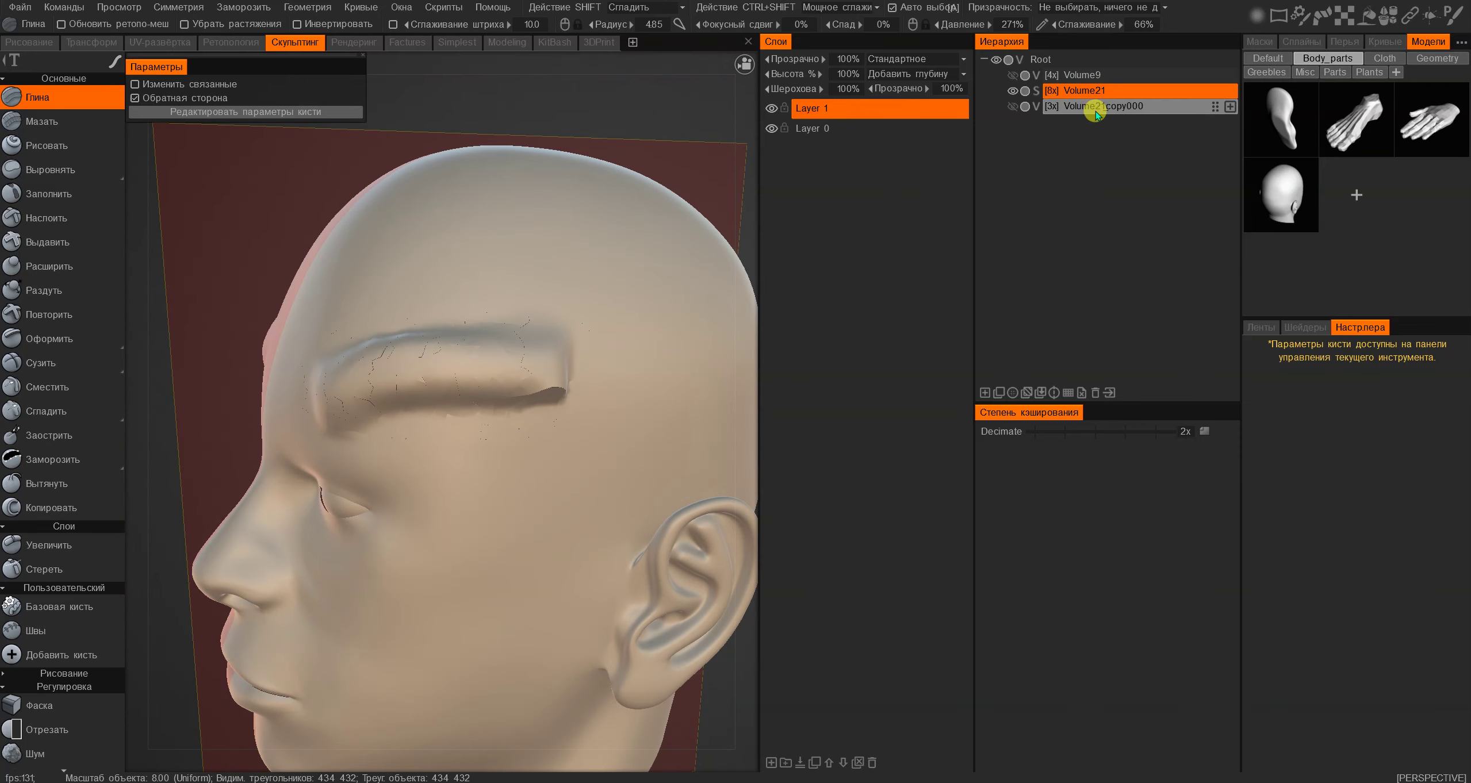
Examine Volume21's forehead with and without the reprojected relief by toggling Layer 1 and the object's visibility, leaving Layer 1 hidden
left_click(771, 109)
left_click(771, 109)
left_click_drag(517, 294, 604, 294, "alt")
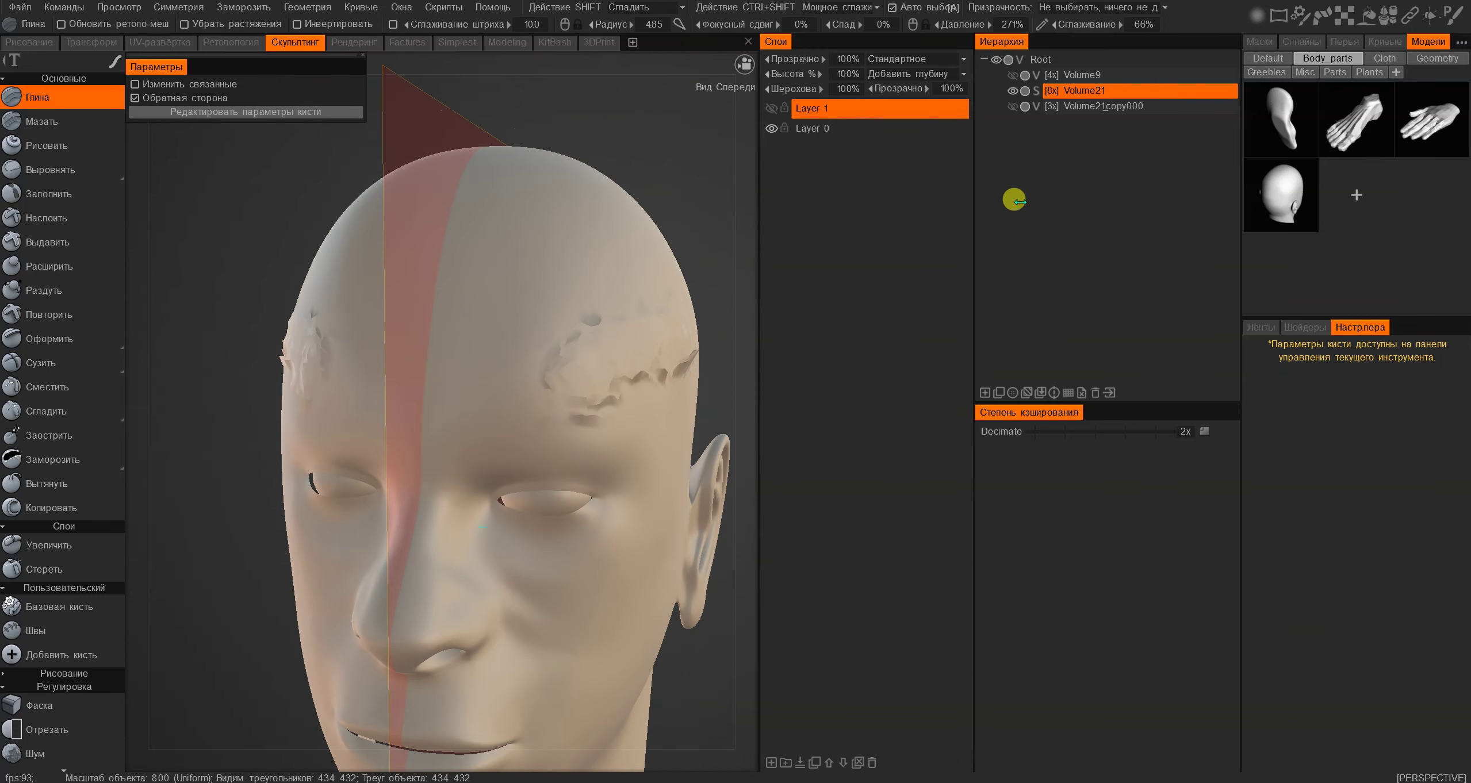
left_click(1013, 91)
left_click(1013, 91)
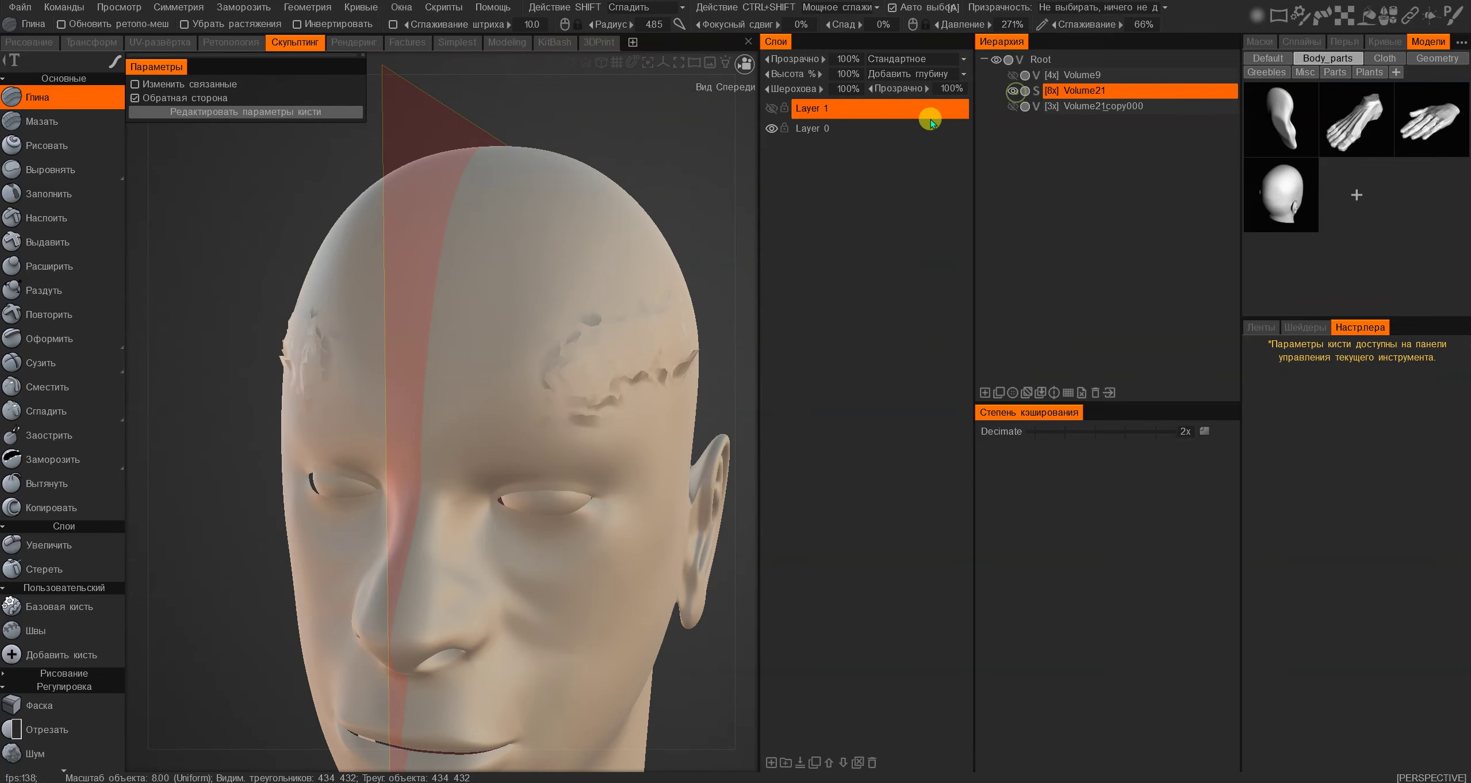
left_click(771, 109)
left_click(772, 109)
mouse_move(646, 291)
left_mouse_down("alt")
mouse_move(653, 379)
mouse_move(607, 465)
mouse_move(573, 331)
mouse_move(545, 338)
mouse_move(585, 328)
mouse_move(521, 316)
left_mouse_up("alt")
scroll(528, 348, "up", 3)
scroll(555, 341, "down", 4)
left_click(1015, 94)
left_click(1015, 94)
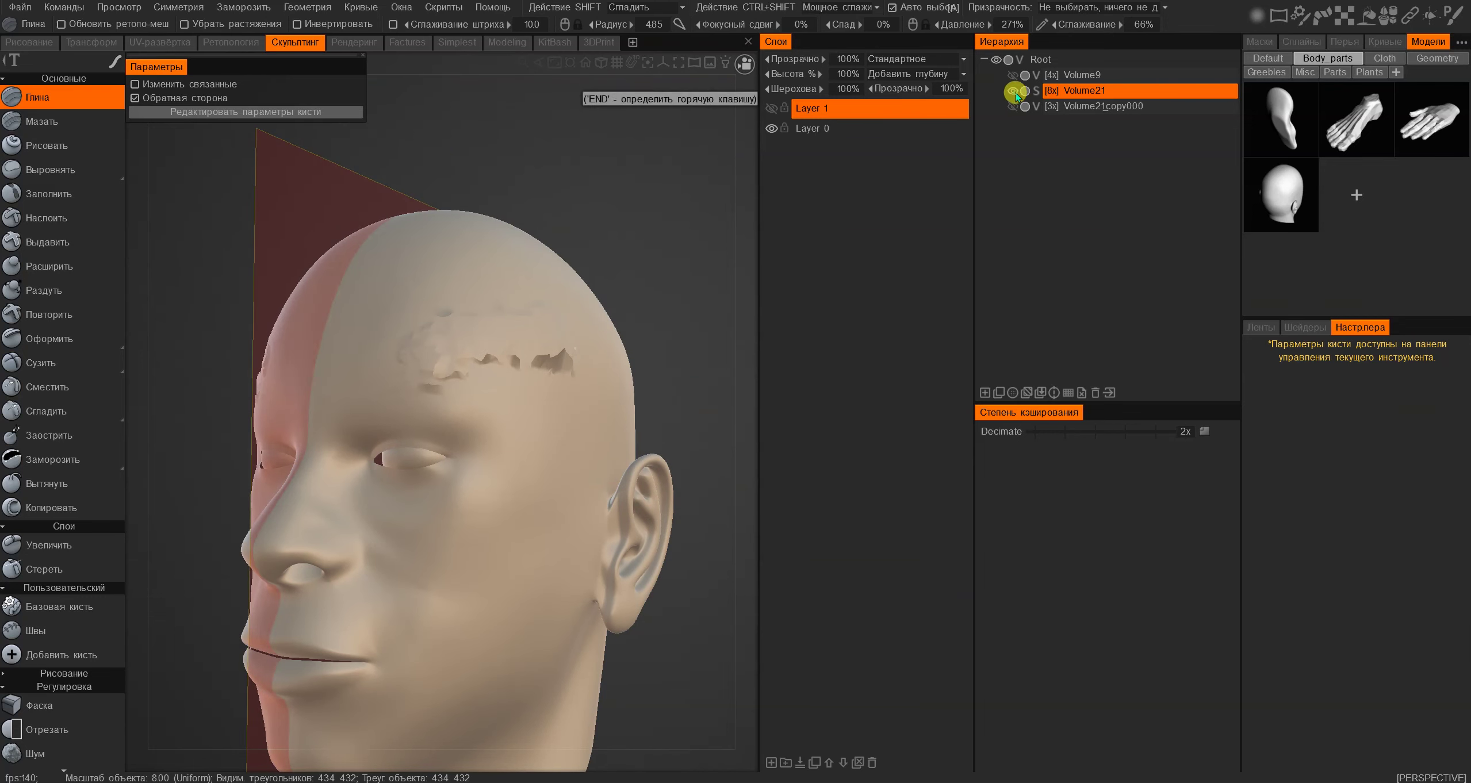
Show the voxel copy and Layer 1 again, and compare the two ridges by toggling Volume21's visibility
left_click(1014, 107)
left_click(777, 110)
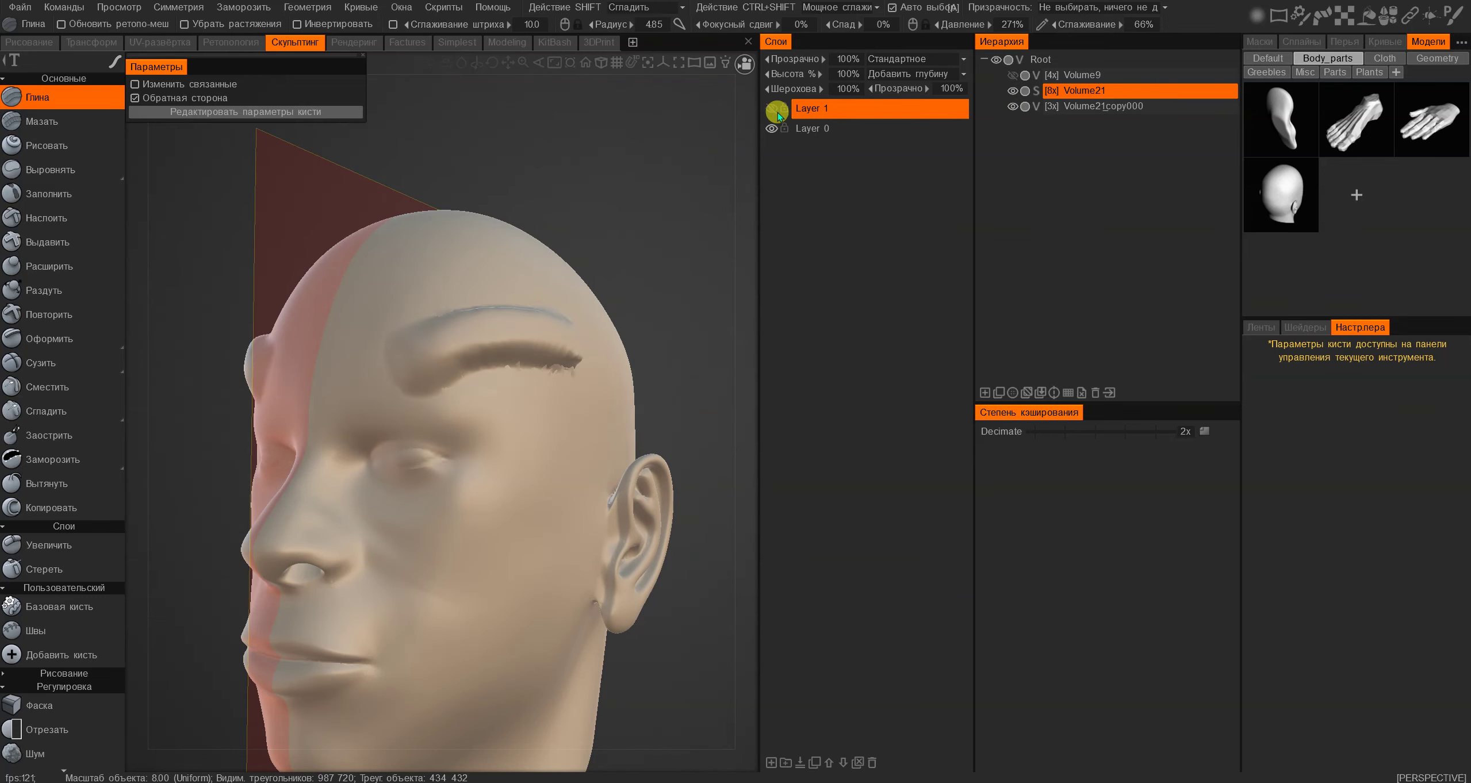
mouse_move(494, 334)
left_mouse_down("alt")
mouse_move(387, 384)
mouse_move(521, 328)
mouse_move(560, 322)
mouse_move(515, 357)
mouse_move(449, 360)
mouse_move(516, 331)
mouse_move(566, 333)
mouse_move(509, 355)
left_mouse_up("alt")
left_click(1015, 90)
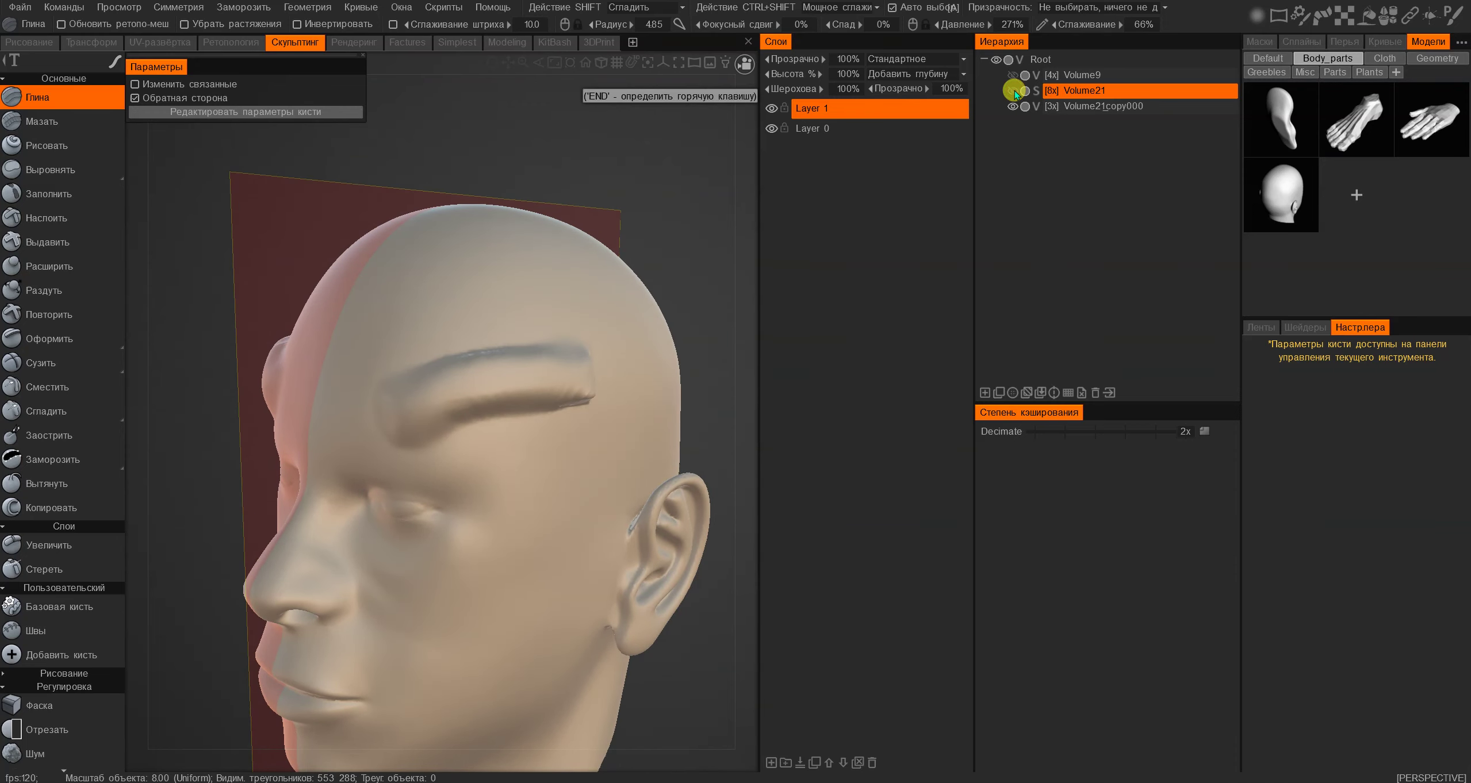
left_click(1014, 91)
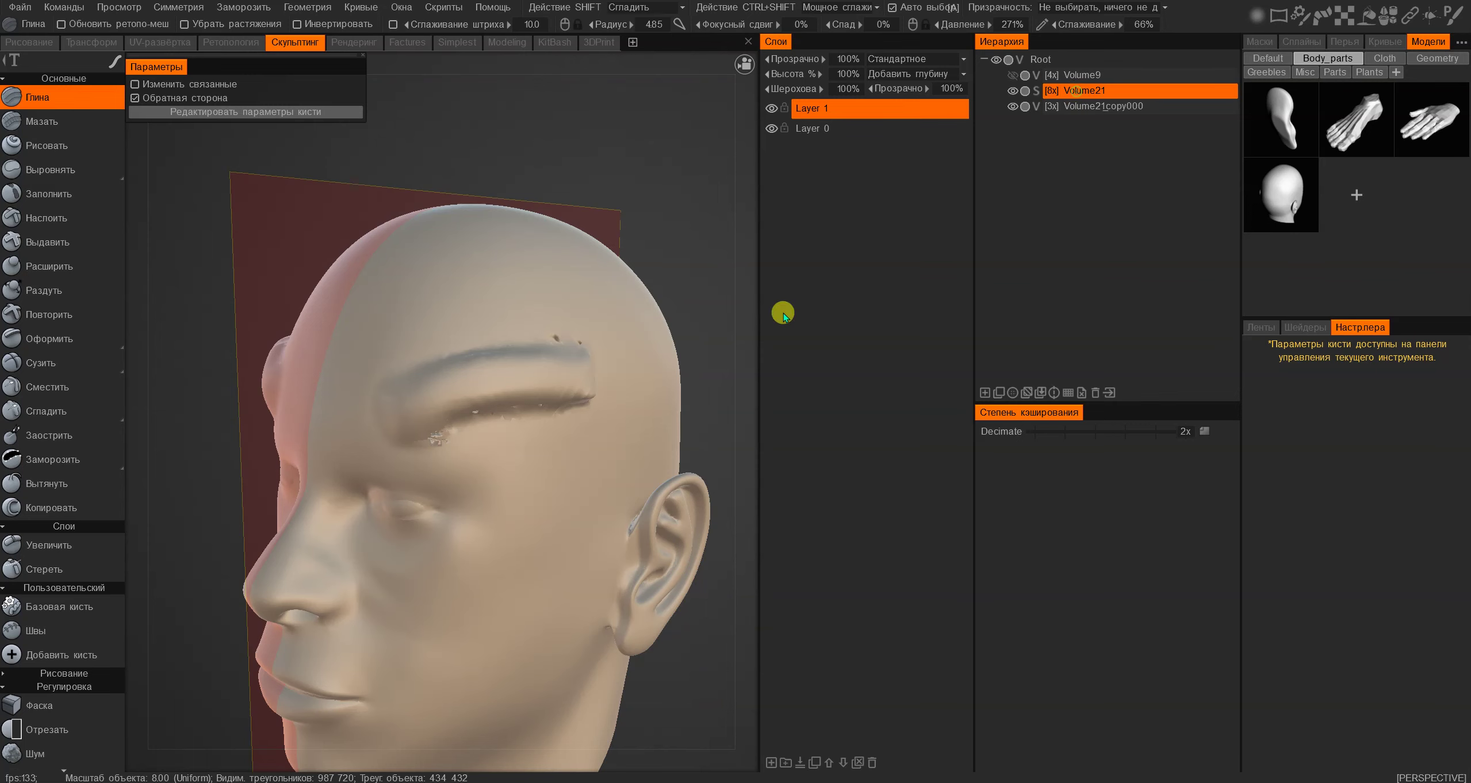
Add a new layer above Layer 1 and set up the Extrude (Выдавить) brush with a scattered-dot pen tip
left_click_drag(551, 409, 506, 354, "alt")
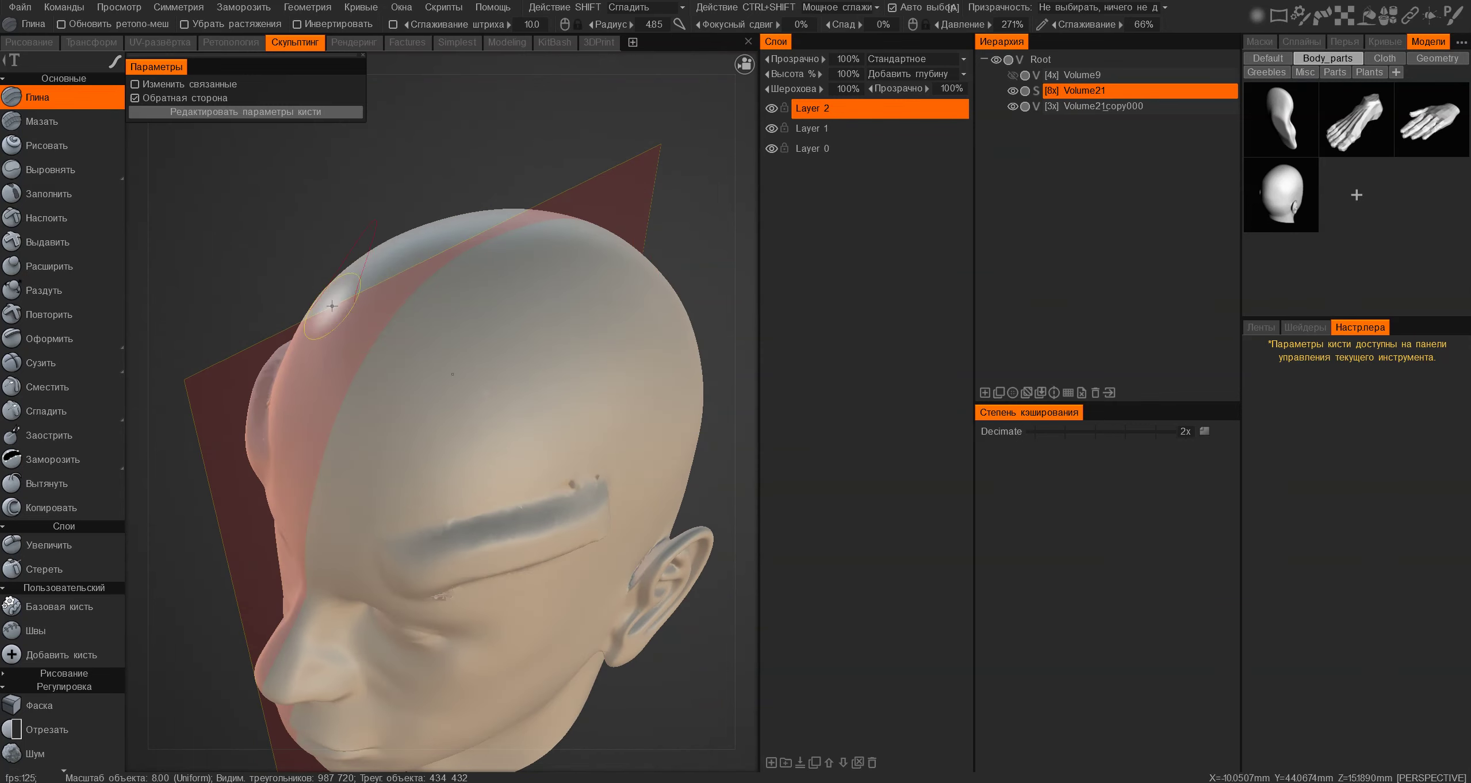
mouse_move(57, 353)
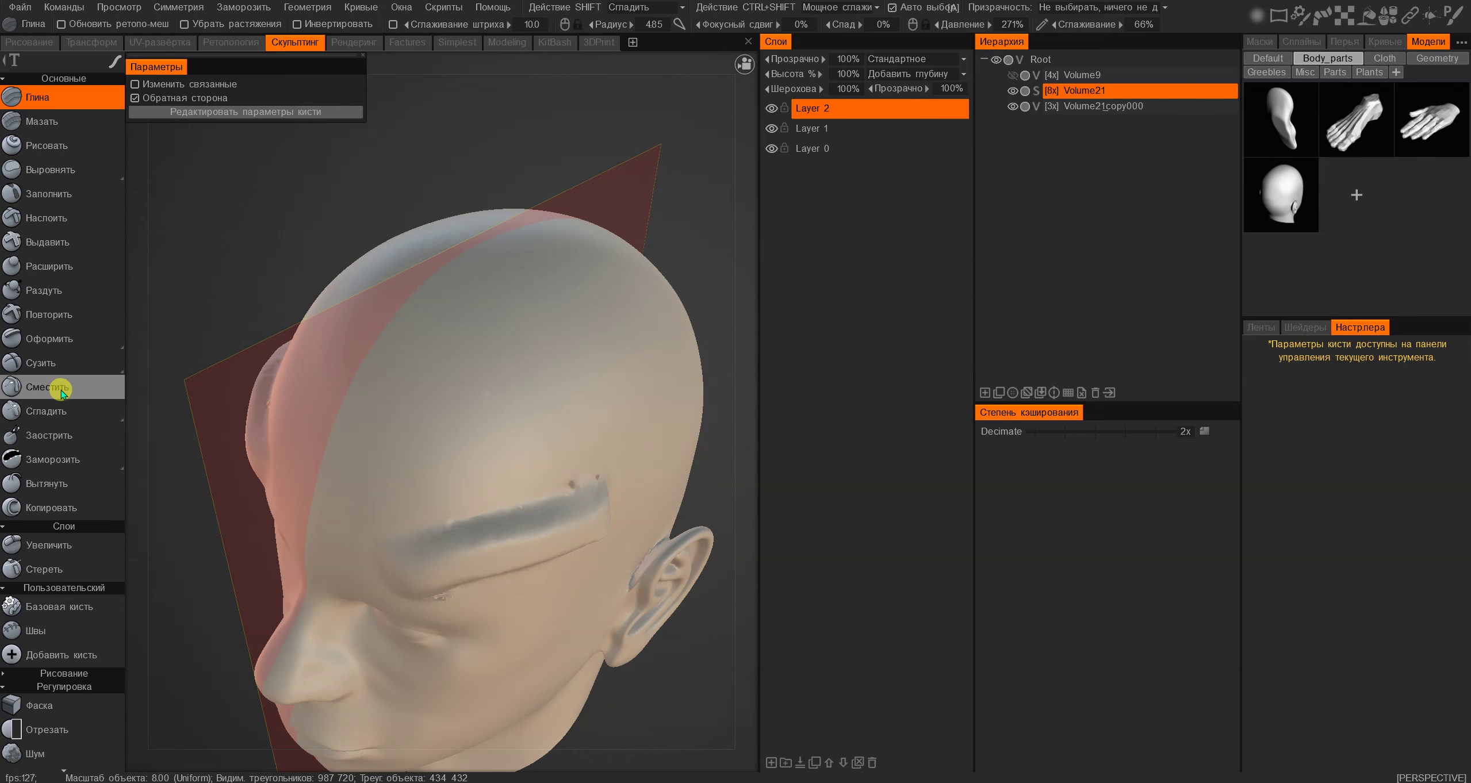
scroll(61, 267, "down", 3)
scroll(63, 288, "down", 12)
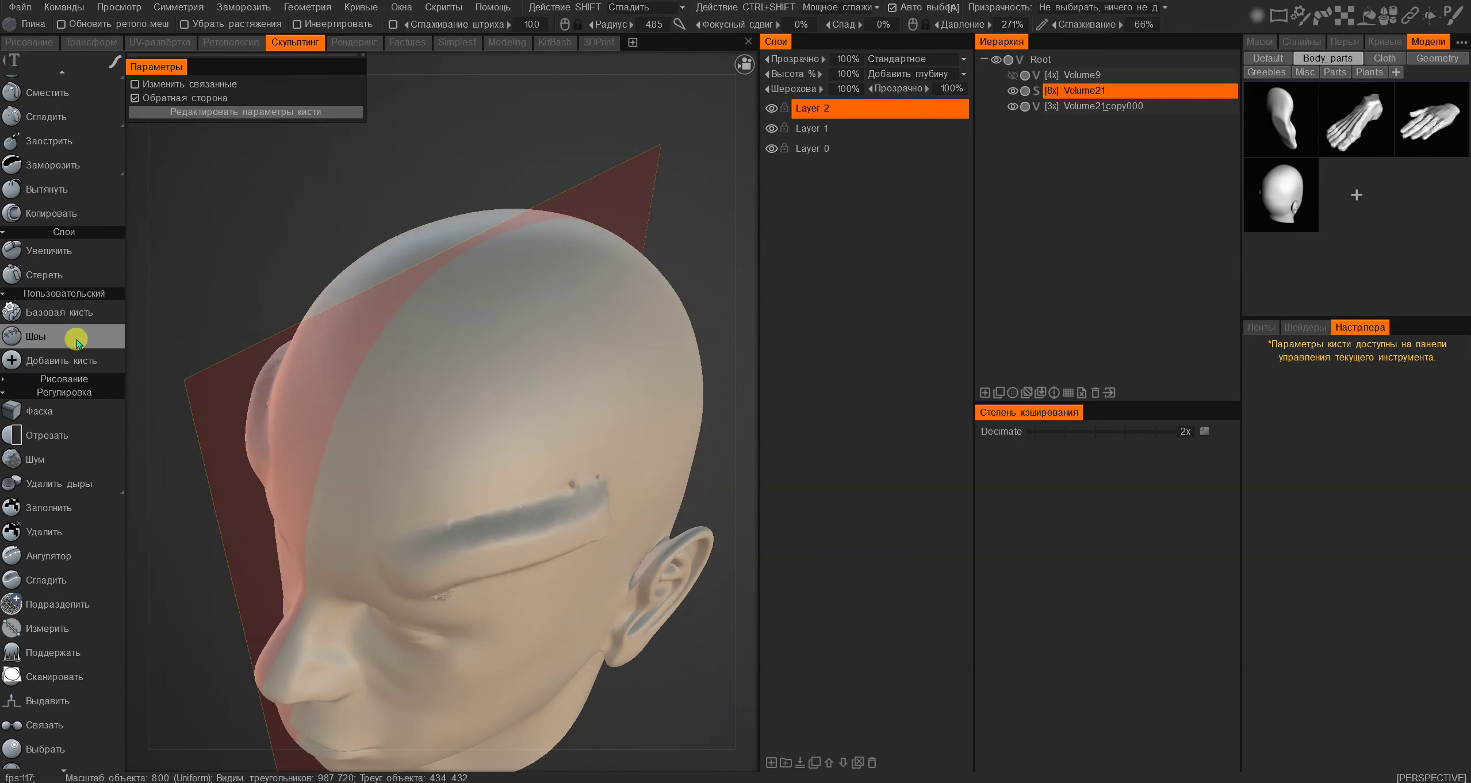
scroll(86, 344, "up", 7)
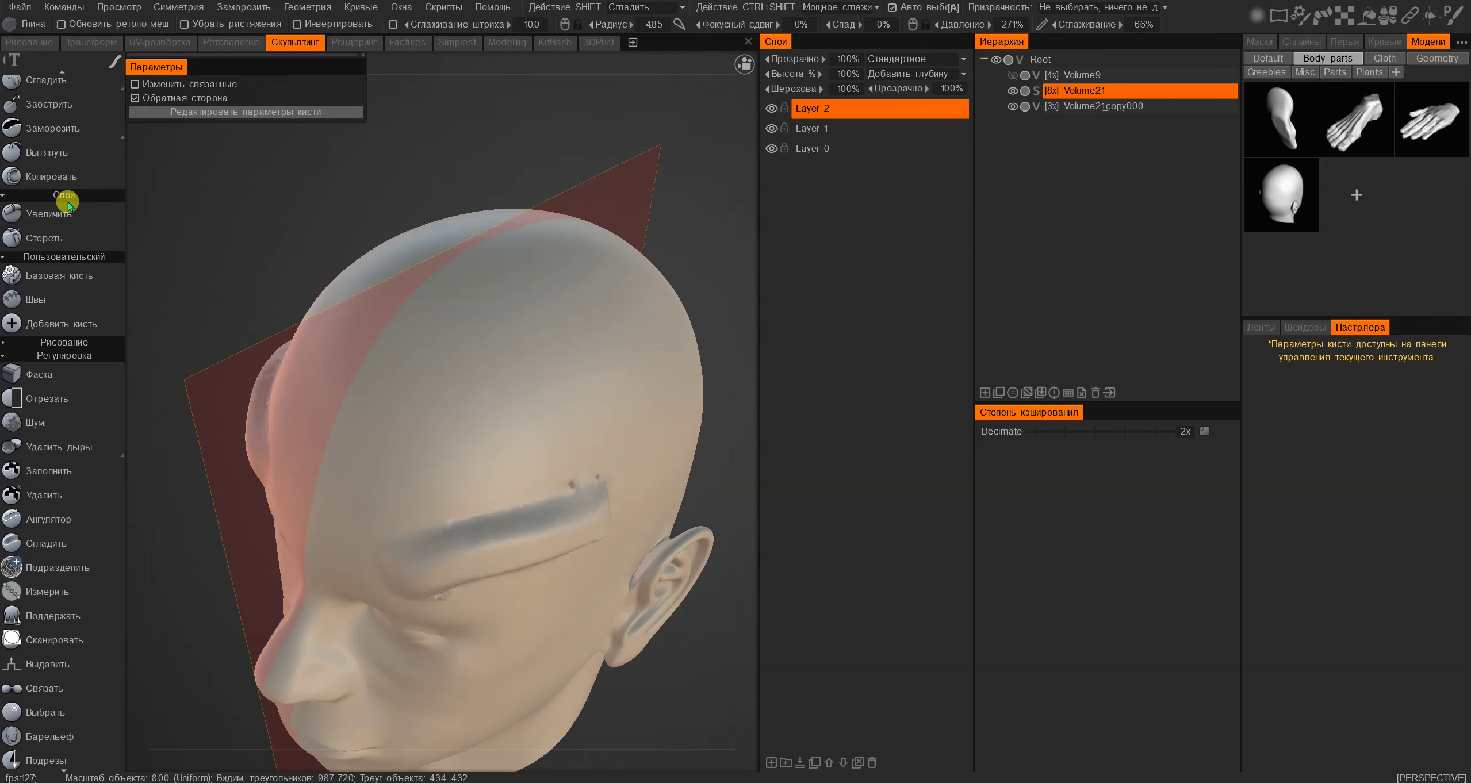
scroll(66, 207, "up", 6)
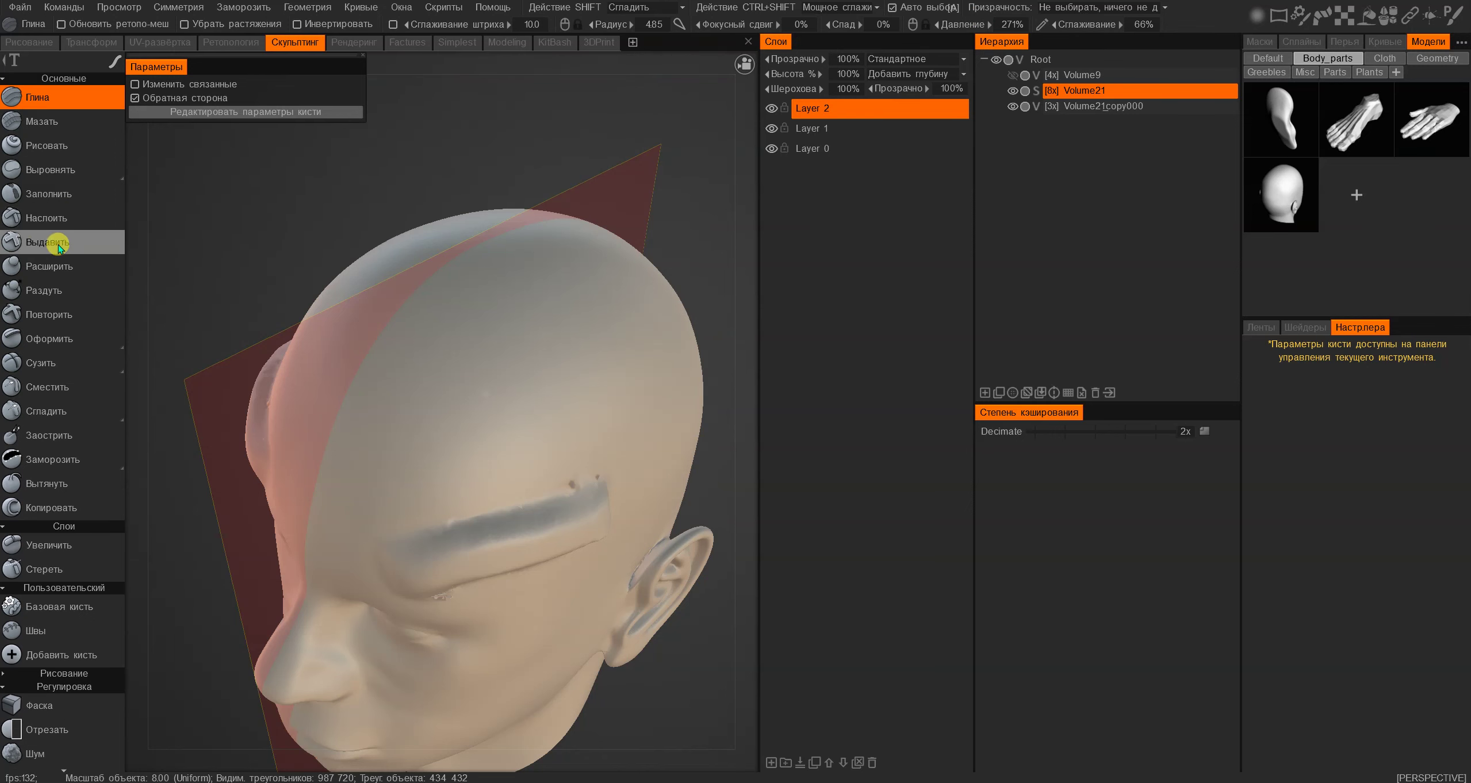
left_click(58, 243)
left_click(1259, 42)
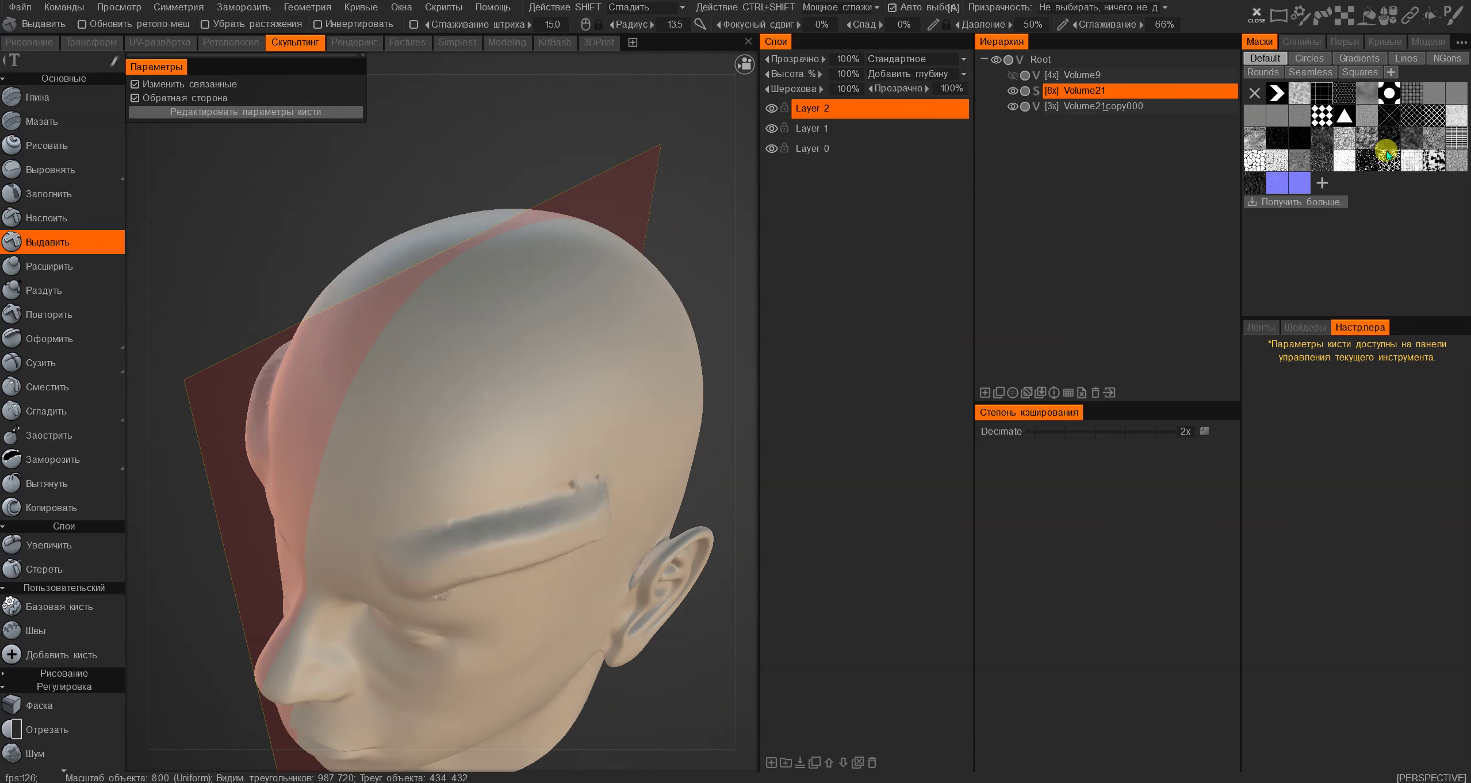
left_click(1312, 43)
left_click(1343, 42)
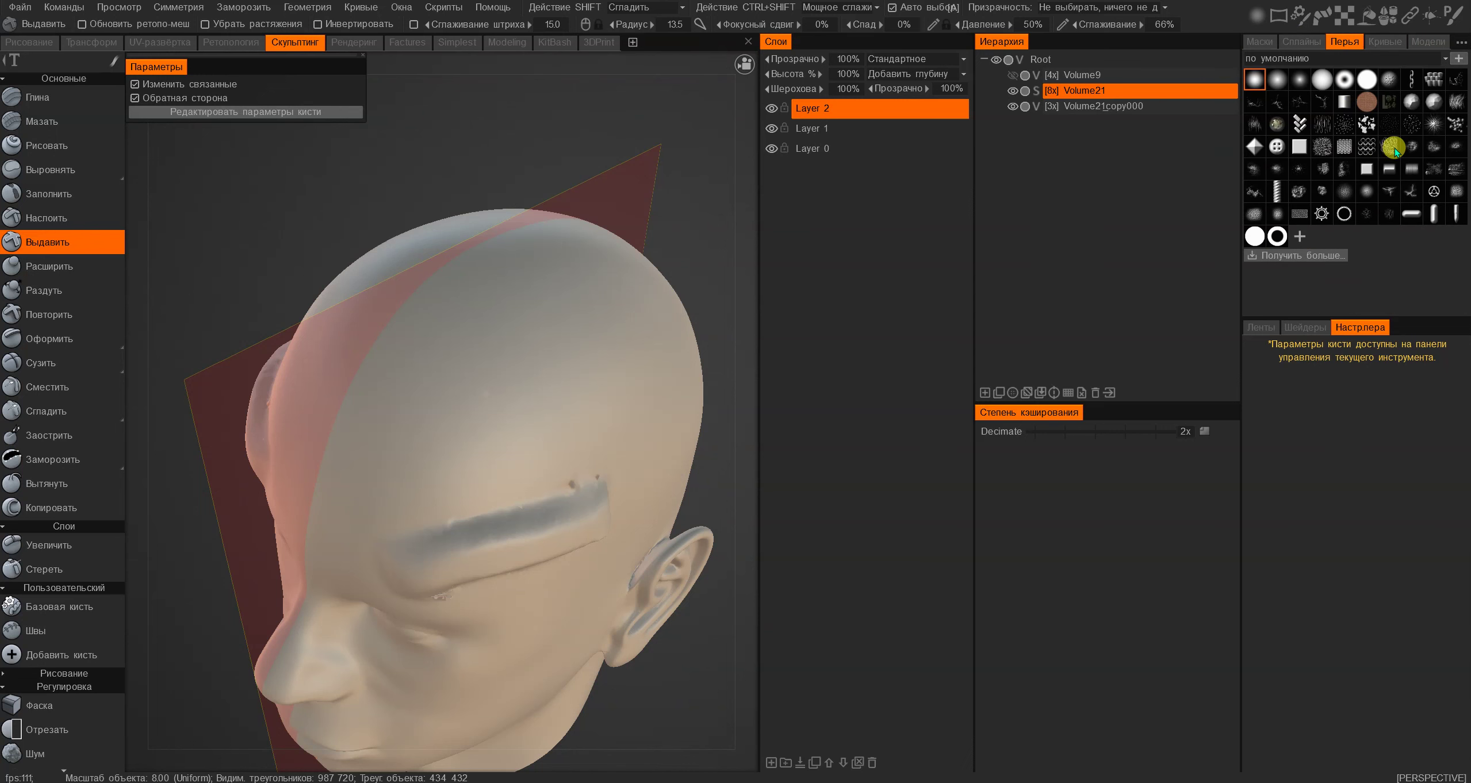
left_click(1411, 123)
Raise spikes all over the scalp on Layer 2 and set the layer's height to 10%
left_click(454, 299)
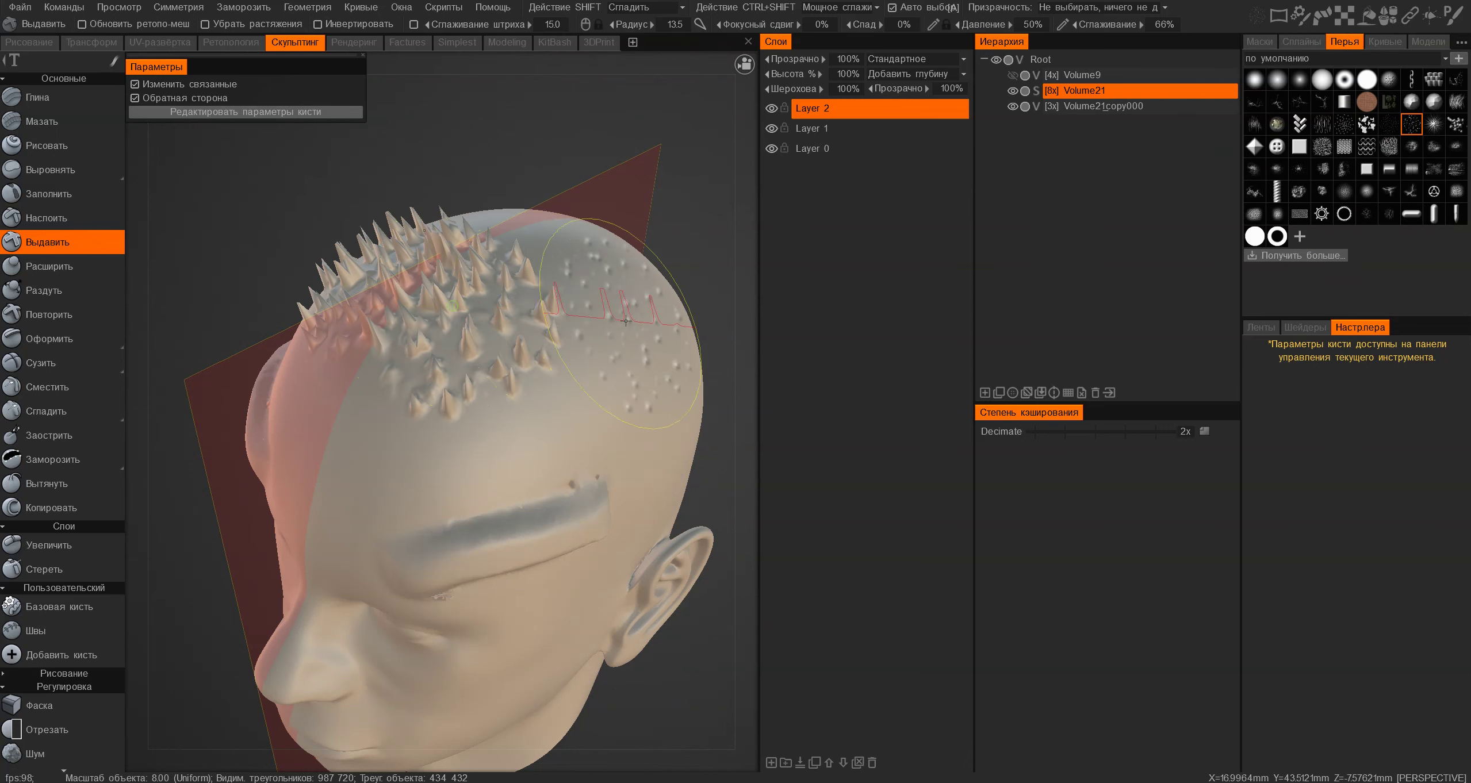
mouse_move(690, 288)
left_mouse_down()
mouse_move(439, 335)
mouse_move(259, 340)
left_mouse_up()
left_click(482, 333)
left_click(509, 431)
mouse_move(509, 480)
left_mouse_down("alt")
mouse_move(466, 378)
mouse_move(483, 281)
mouse_move(597, 380)
mouse_move(528, 405)
mouse_move(410, 338)
mouse_move(516, 314)
mouse_move(513, 277)
mouse_move(469, 319)
mouse_move(634, 328)
left_mouse_up("alt")
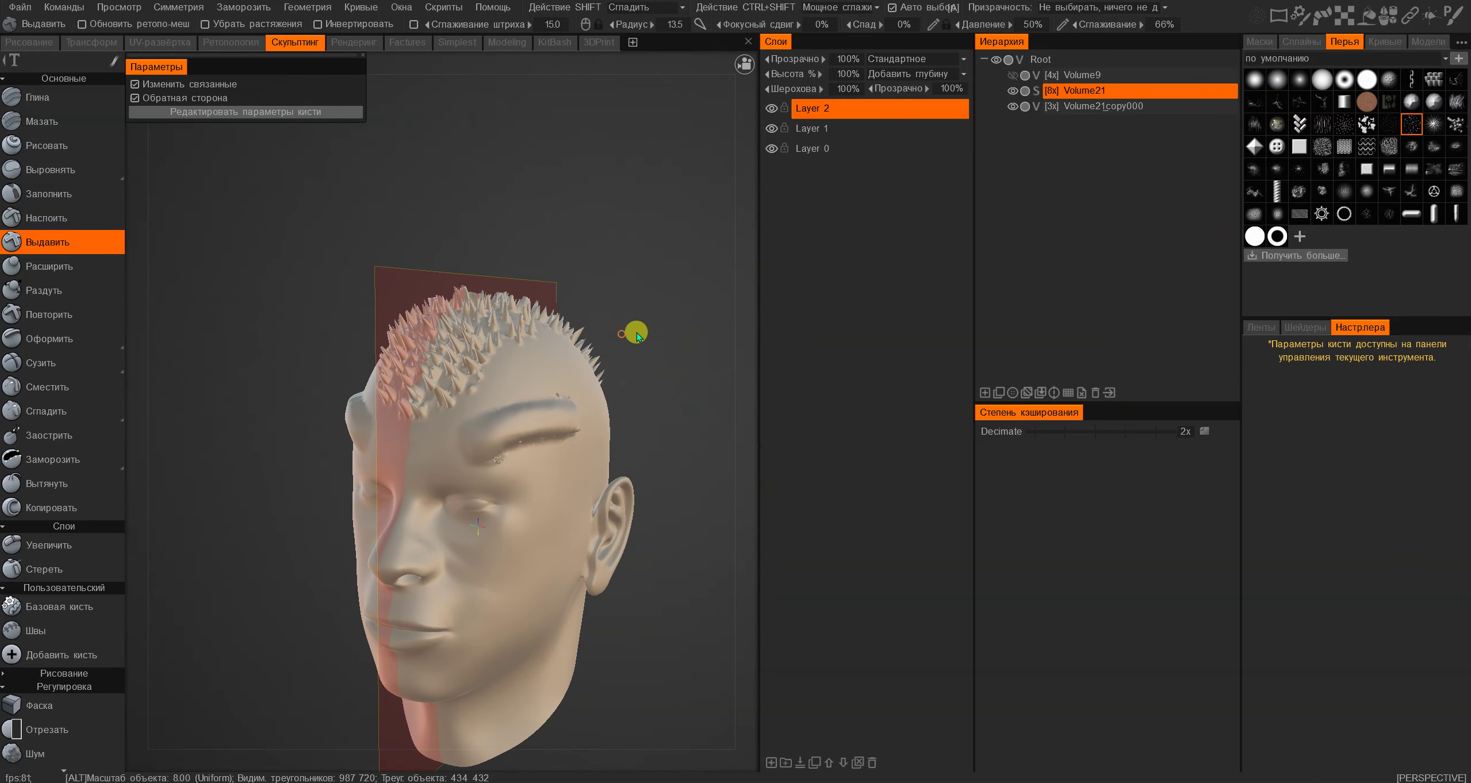
left_click_drag(797, 74, 335, 288)
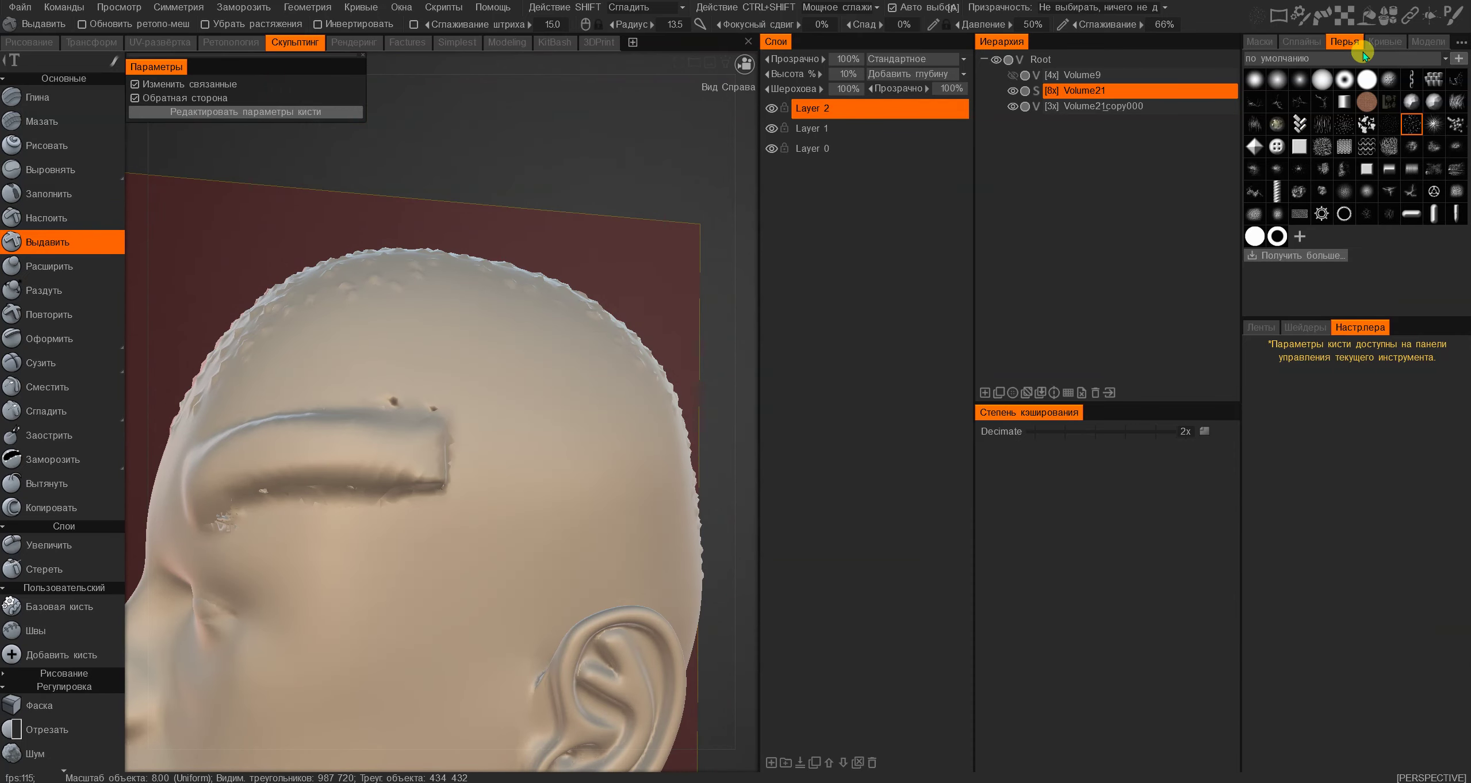
Add a new layer above Layer 2 and pick a cell-patterned pen tip from the 3DC_Brushes set
left_click(1325, 57)
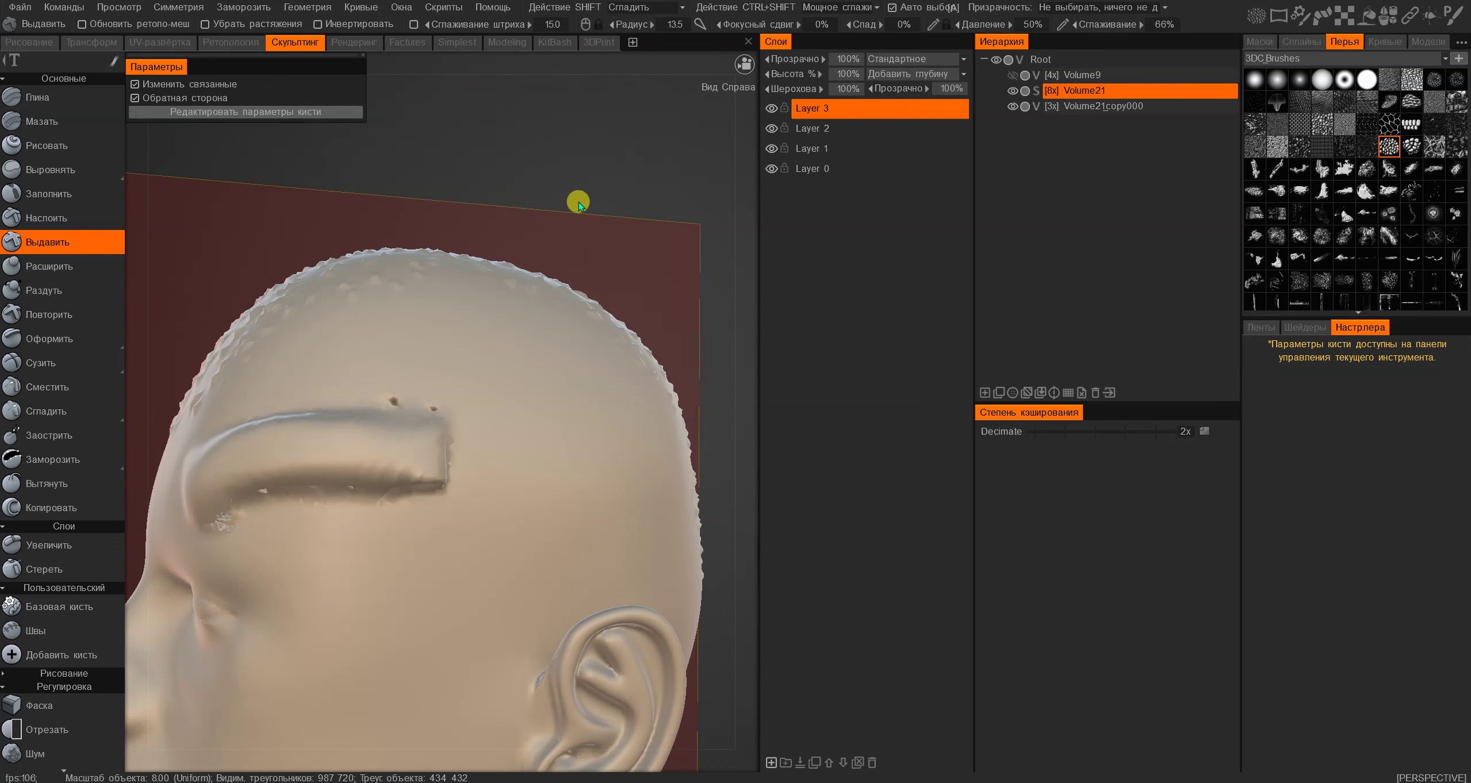
key("alt")
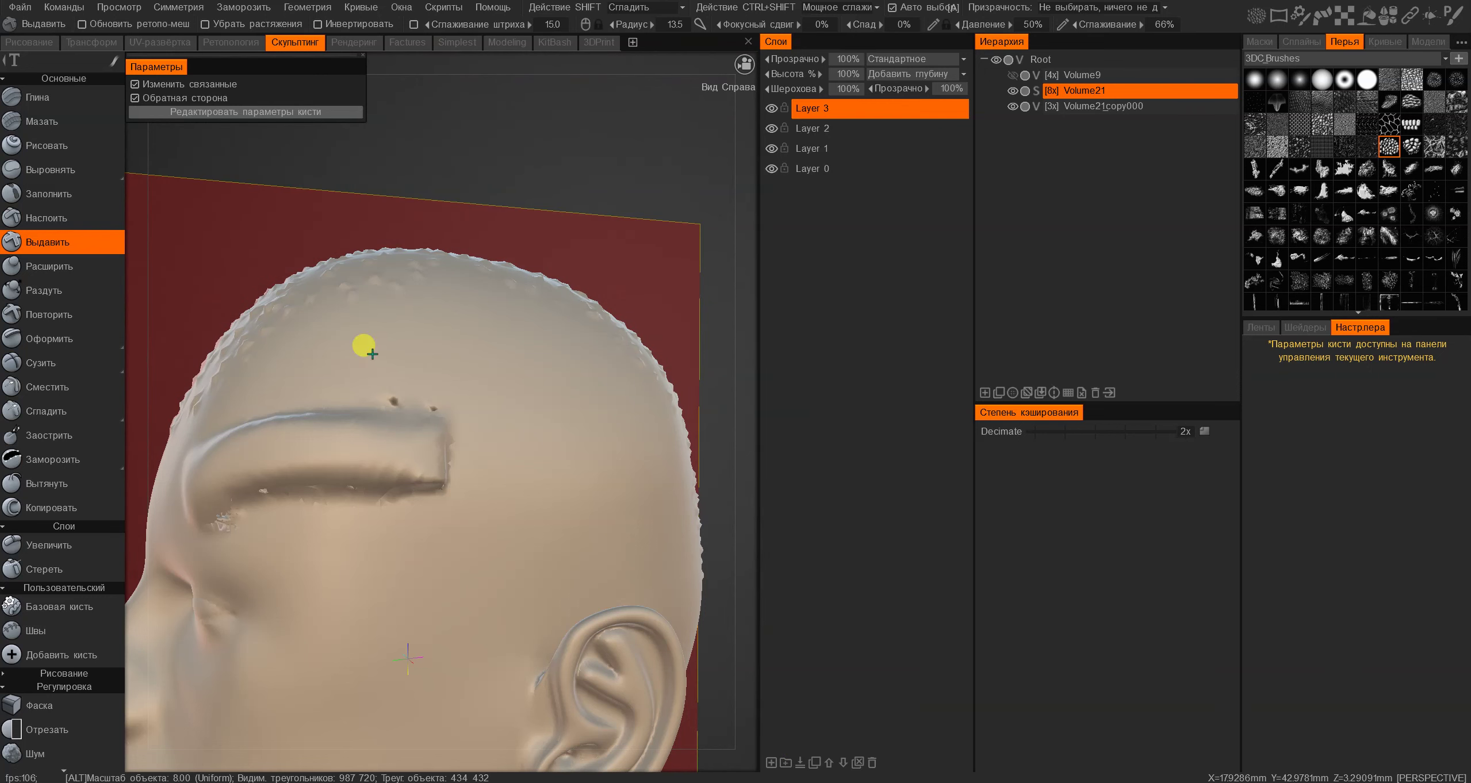
Try raising tall spikes on the crown with the cell-patterned tip, and undo the strokes
mouse_move(437, 407)
left_mouse_down()
mouse_move(560, 325)
mouse_move(406, 359)
left_mouse_up()
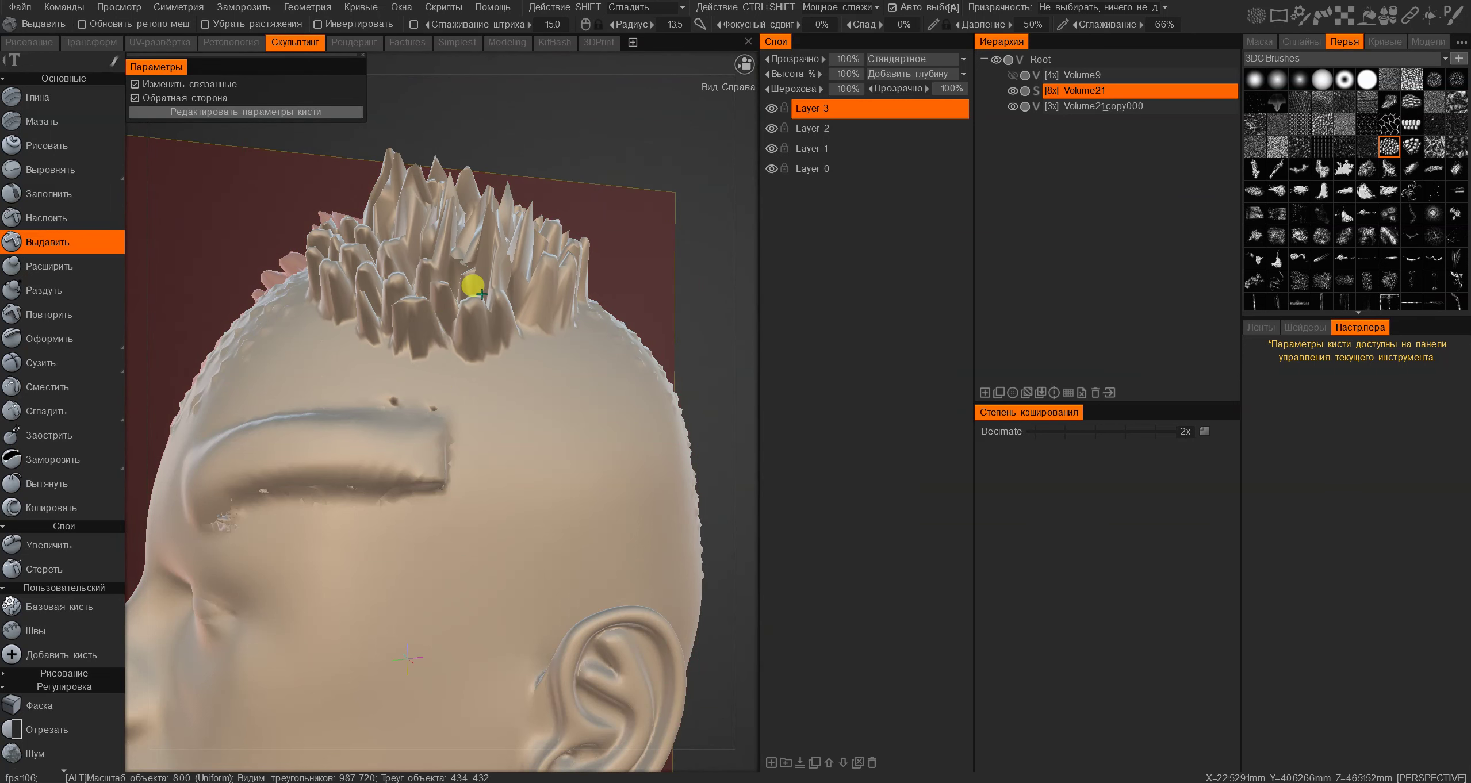
left_click_drag(473, 286, 444, 340, "alt")
right_click_drag(459, 374, 525, 361, "alt")
key("ctrl+z")
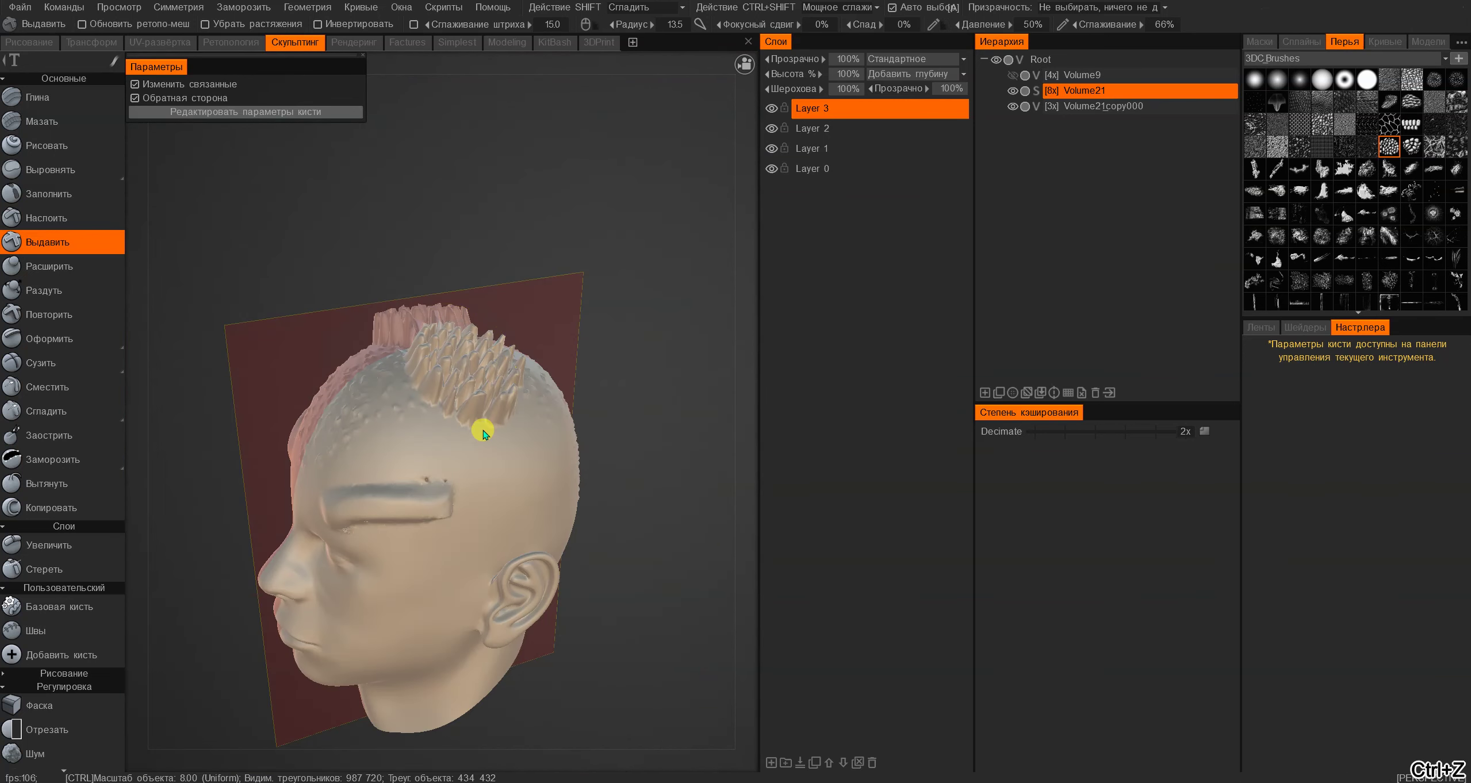
key("ctrl+z")
key("ctrl+z")
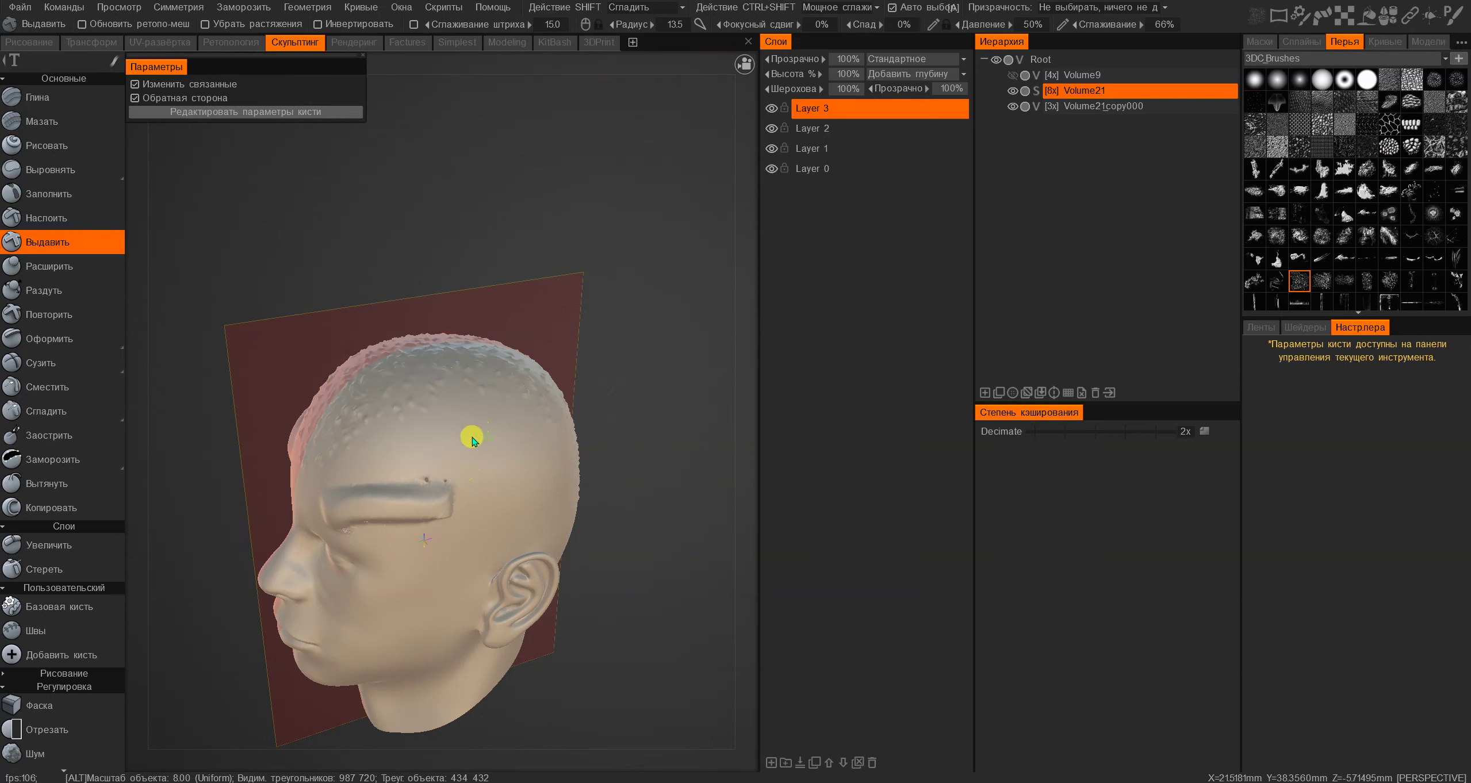
Cover the whole scalp with dense spiky hair on Layer 3, using a finer textured pen tip from the 3DC_Brushes set
left_click_drag(473, 437, 431, 428, "alt")
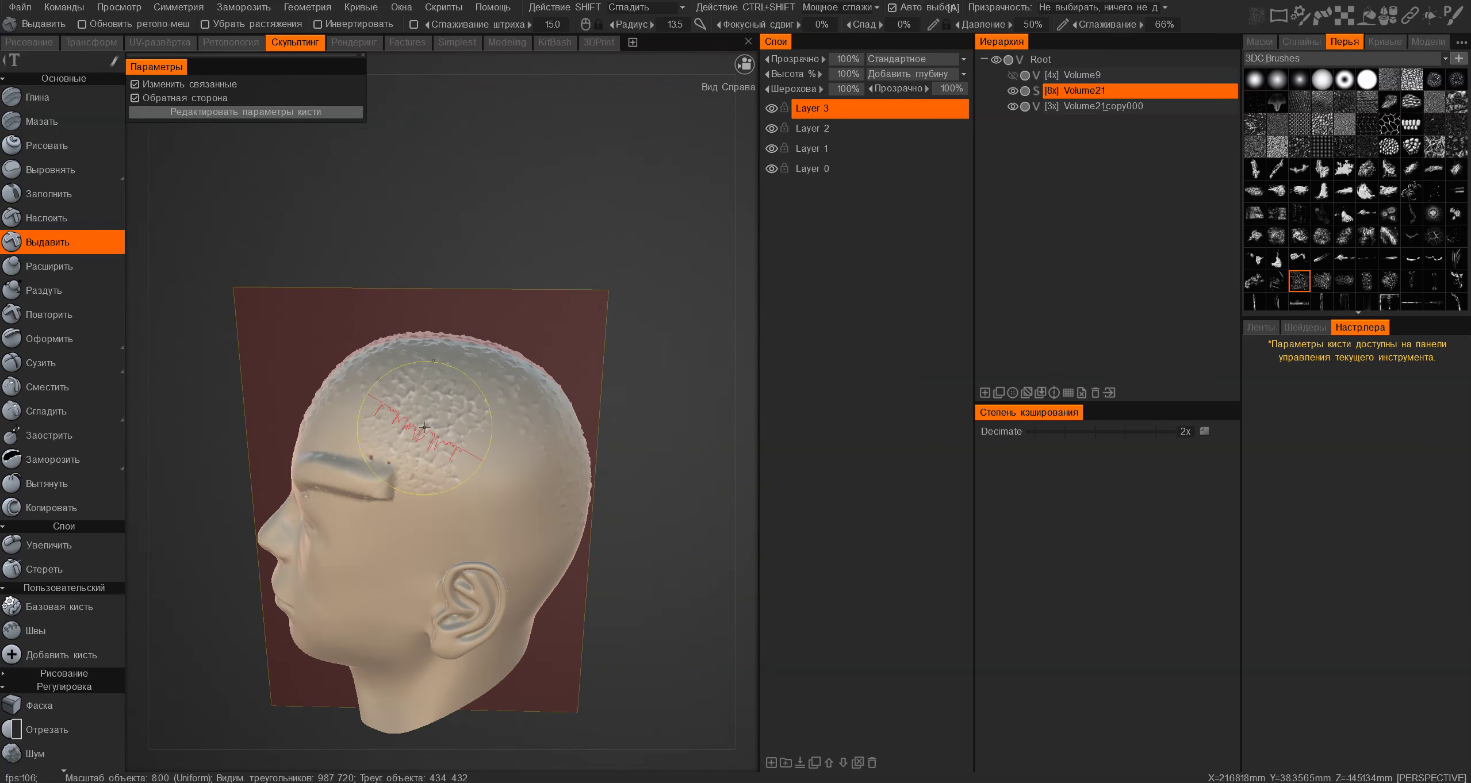
left_click(433, 429)
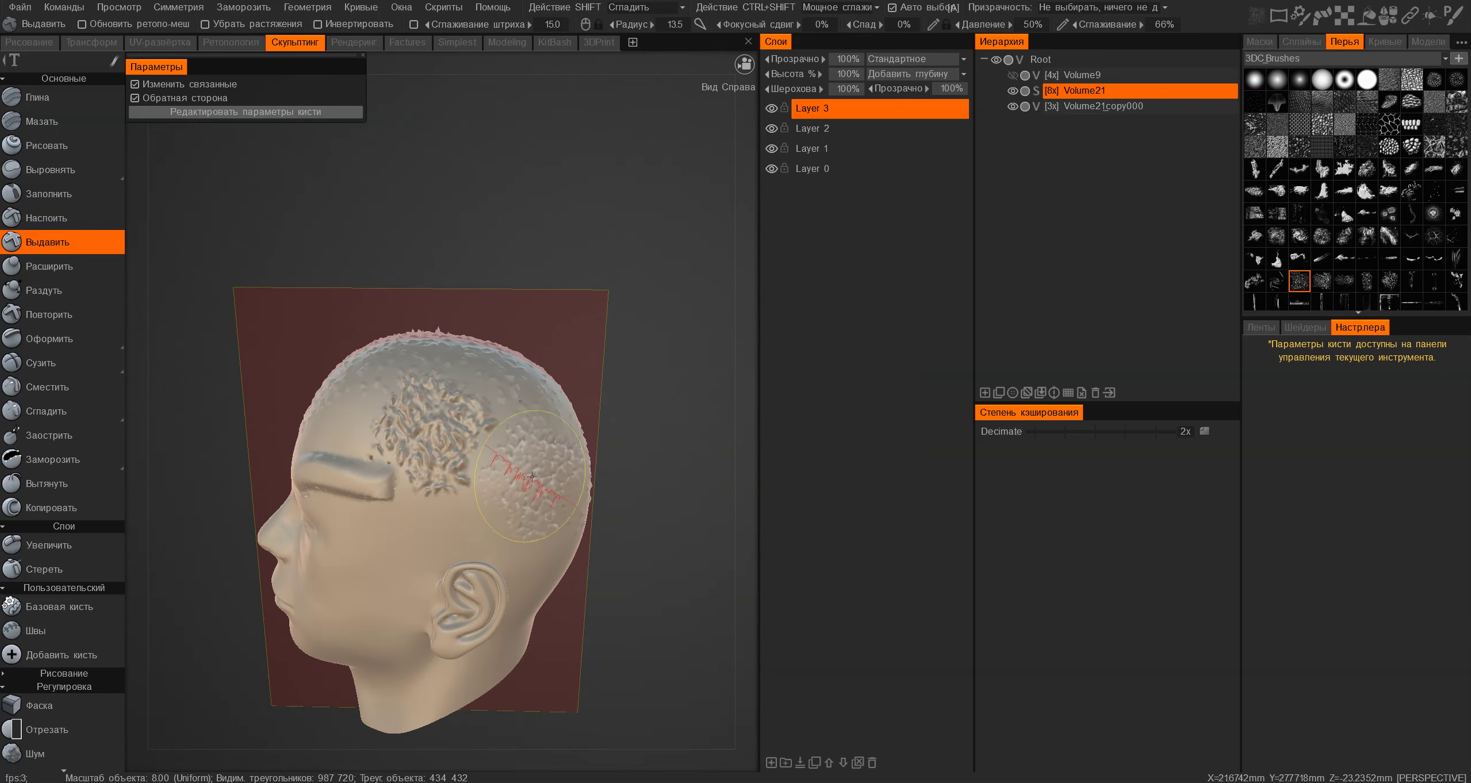
mouse_move(509, 475)
left_mouse_down()
mouse_move(471, 451)
mouse_move(480, 460)
left_mouse_up()
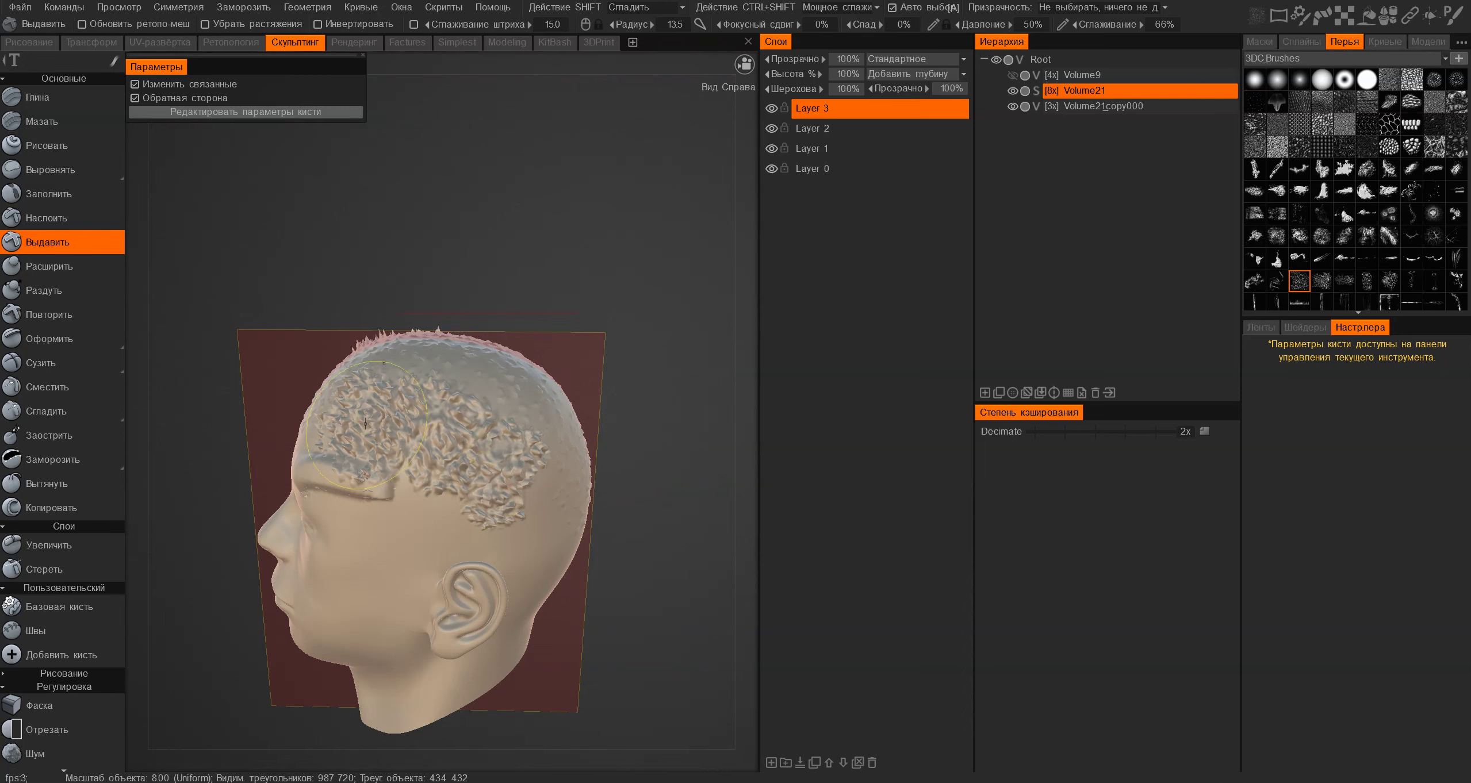
mouse_move(460, 483)
left_mouse_down("alt")
mouse_move(467, 398)
mouse_move(420, 413)
mouse_move(453, 516)
mouse_move(473, 511)
mouse_move(464, 472)
mouse_move(396, 407)
left_mouse_up("alt")
mouse_move(395, 407)
left_mouse_down("alt")
mouse_move(436, 423)
mouse_move(405, 472)
left_mouse_up("alt")
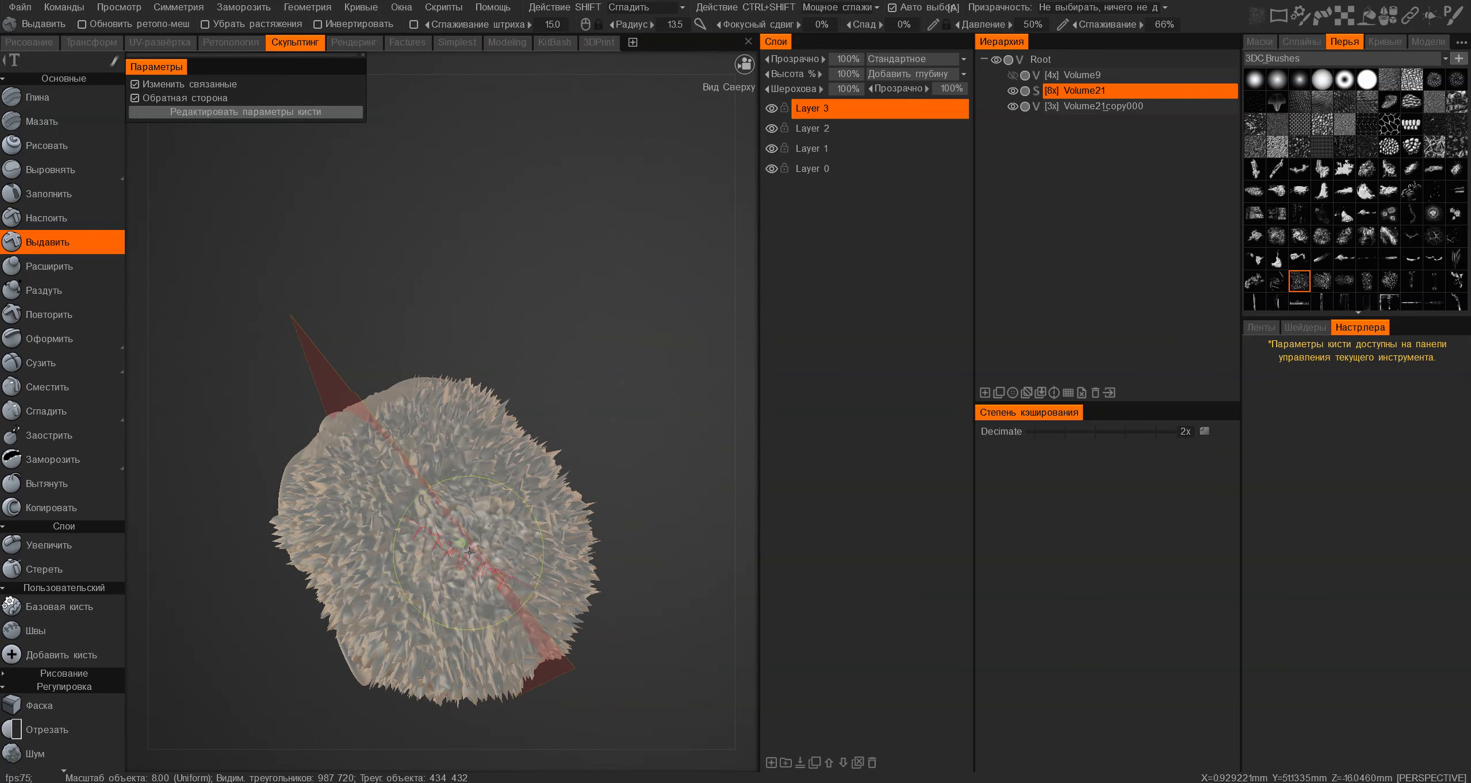
left_click_drag(459, 546, 501, 441, "alt")
scroll(558, 338, "up", 5)
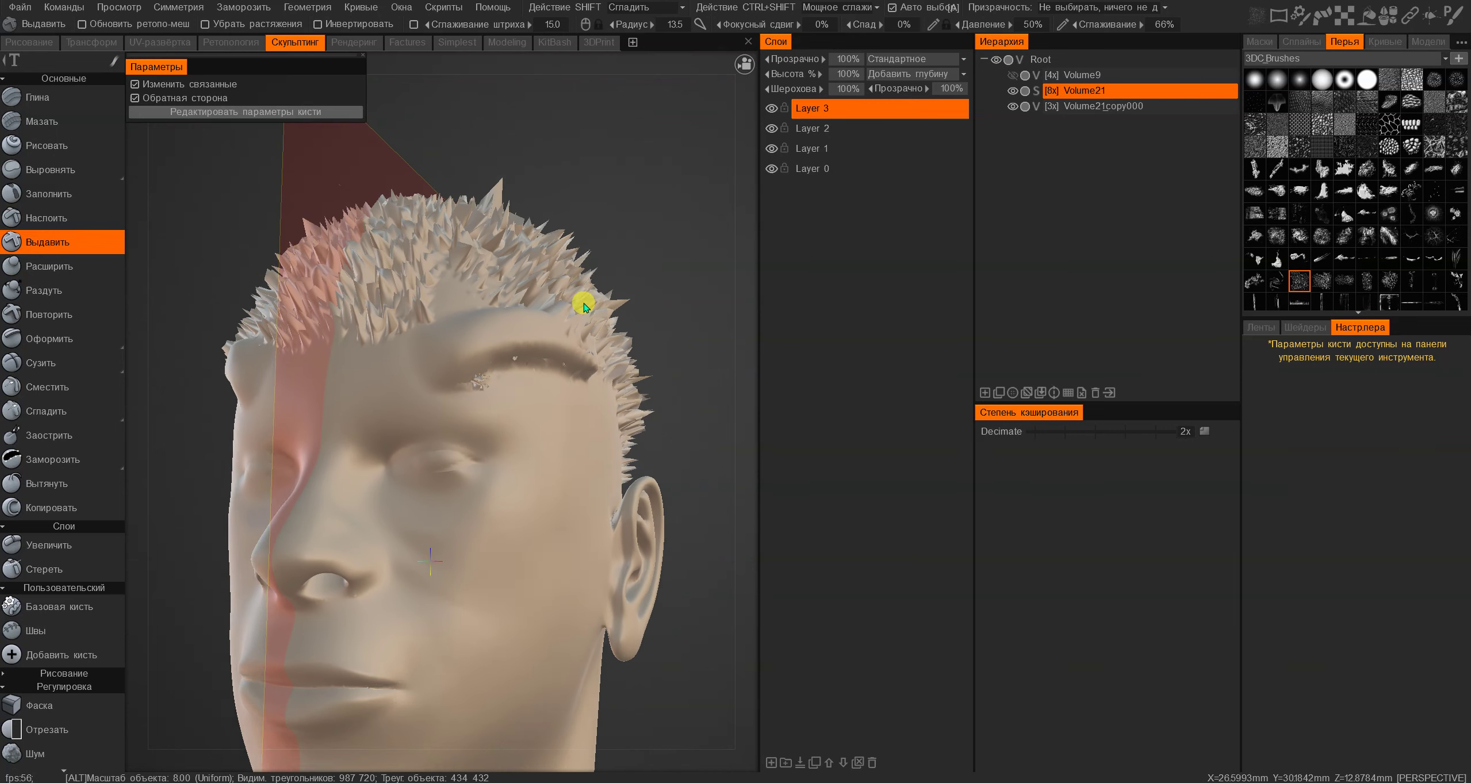
Compare the scalp with Layer 3 hidden and shown, and lower that layer's height to 41%
left_click(771, 109)
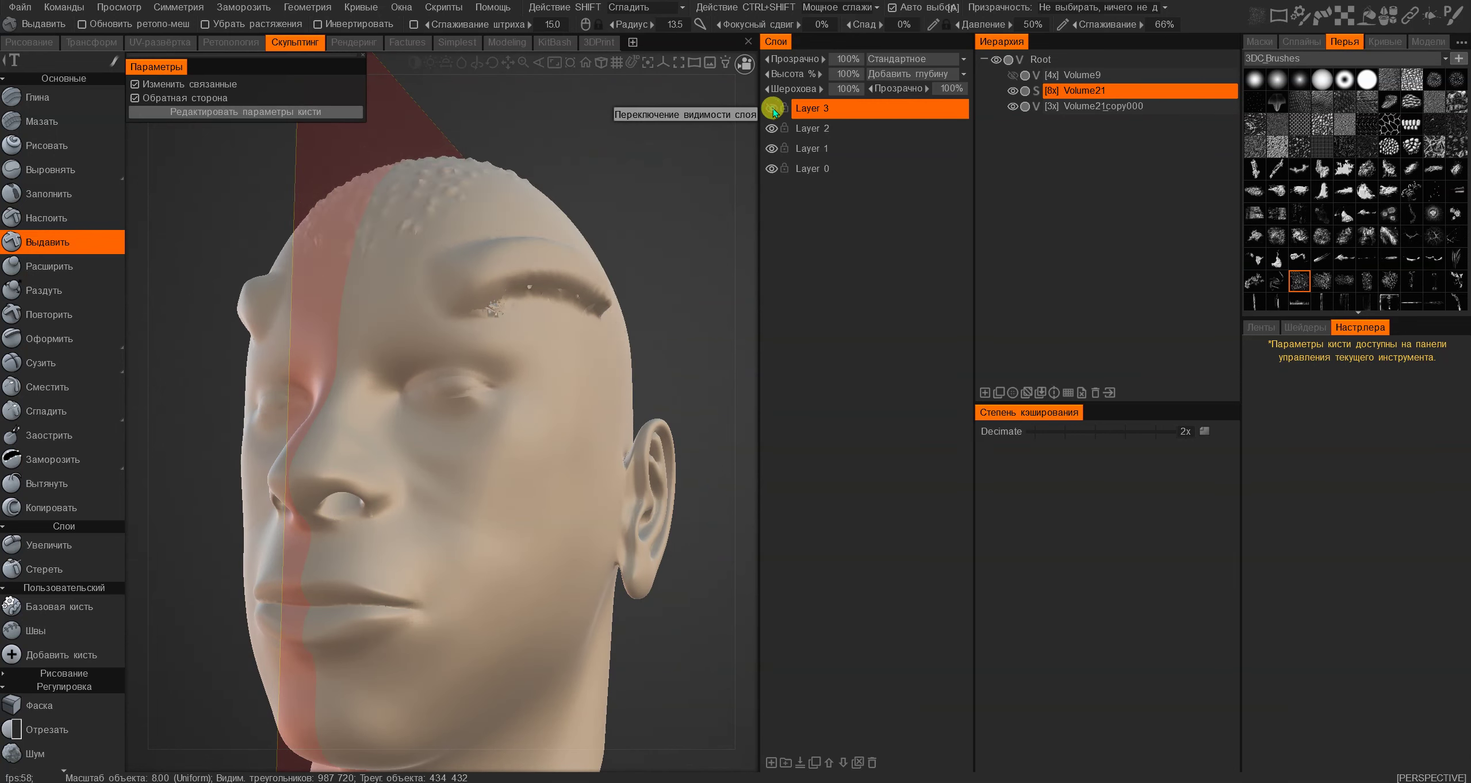
left_click(770, 109)
left_click_drag(816, 73, 761, 72)
Increase the mesh resolution of Volume21 to 16x
mouse_move(565, 222)
left_mouse_down("alt")
mouse_move(515, 291)
mouse_move(526, 236)
left_mouse_up("alt")
right_click_drag(512, 339, 513, 310, "alt")
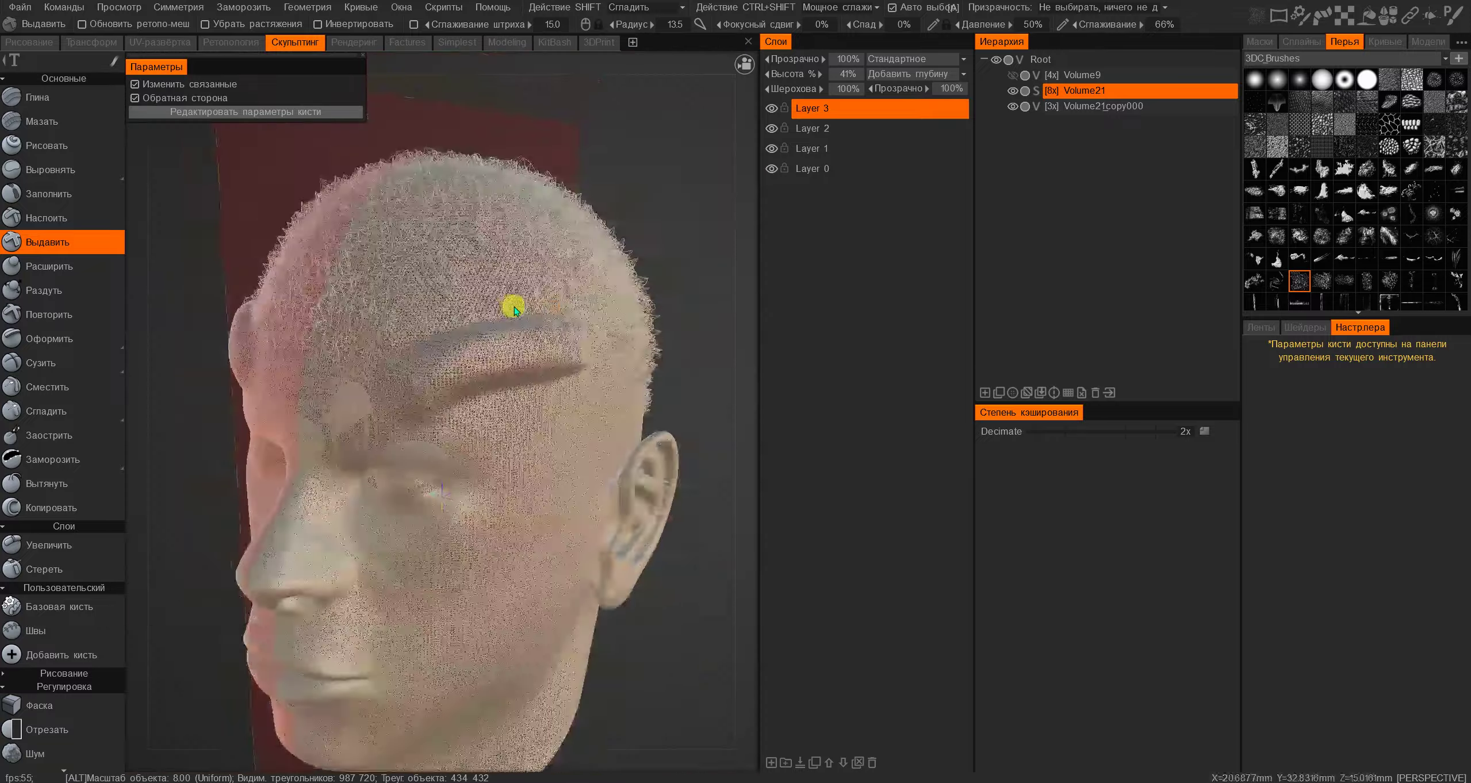
left_click(1066, 392)
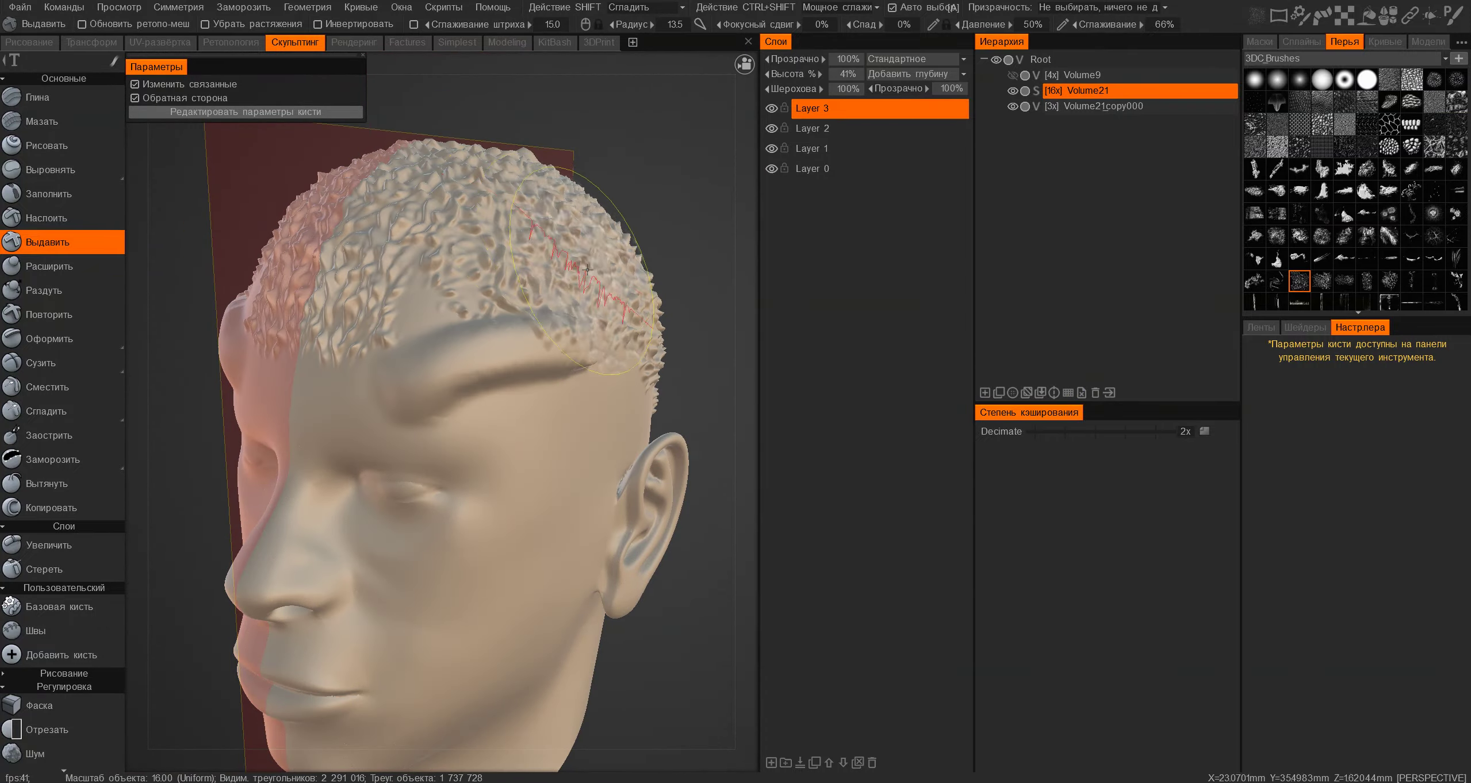
Reduce the height of Layer 3 to 24% to flatten the hair relief on the scalp
left_click_drag(587, 269, 575, 236, "alt")
mouse_move(804, 74)
left_mouse_down()
mouse_move(860, 63)
mouse_move(768, 72)
mouse_move(785, 83)
left_mouse_up()
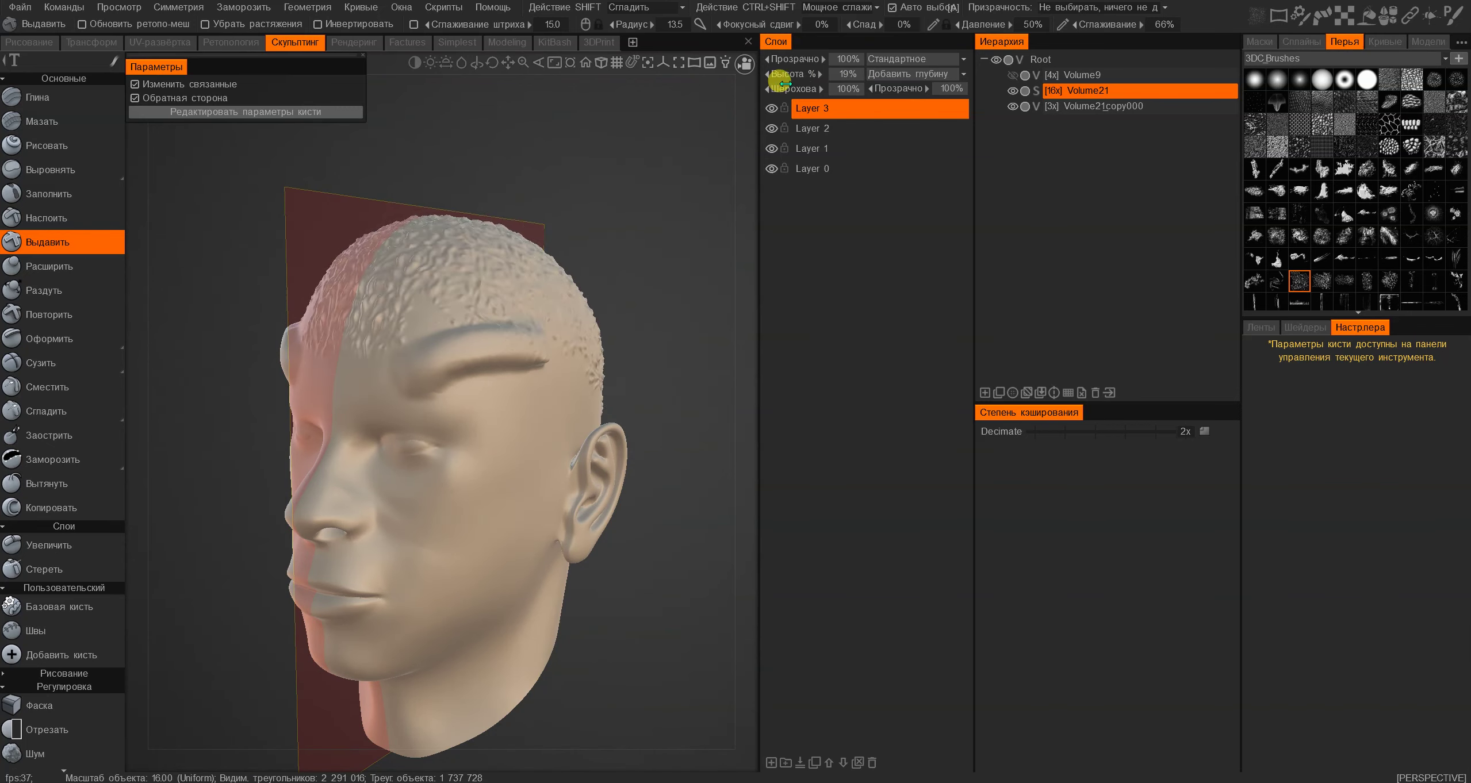
left_click_drag(517, 207, 575, 322, "alt")
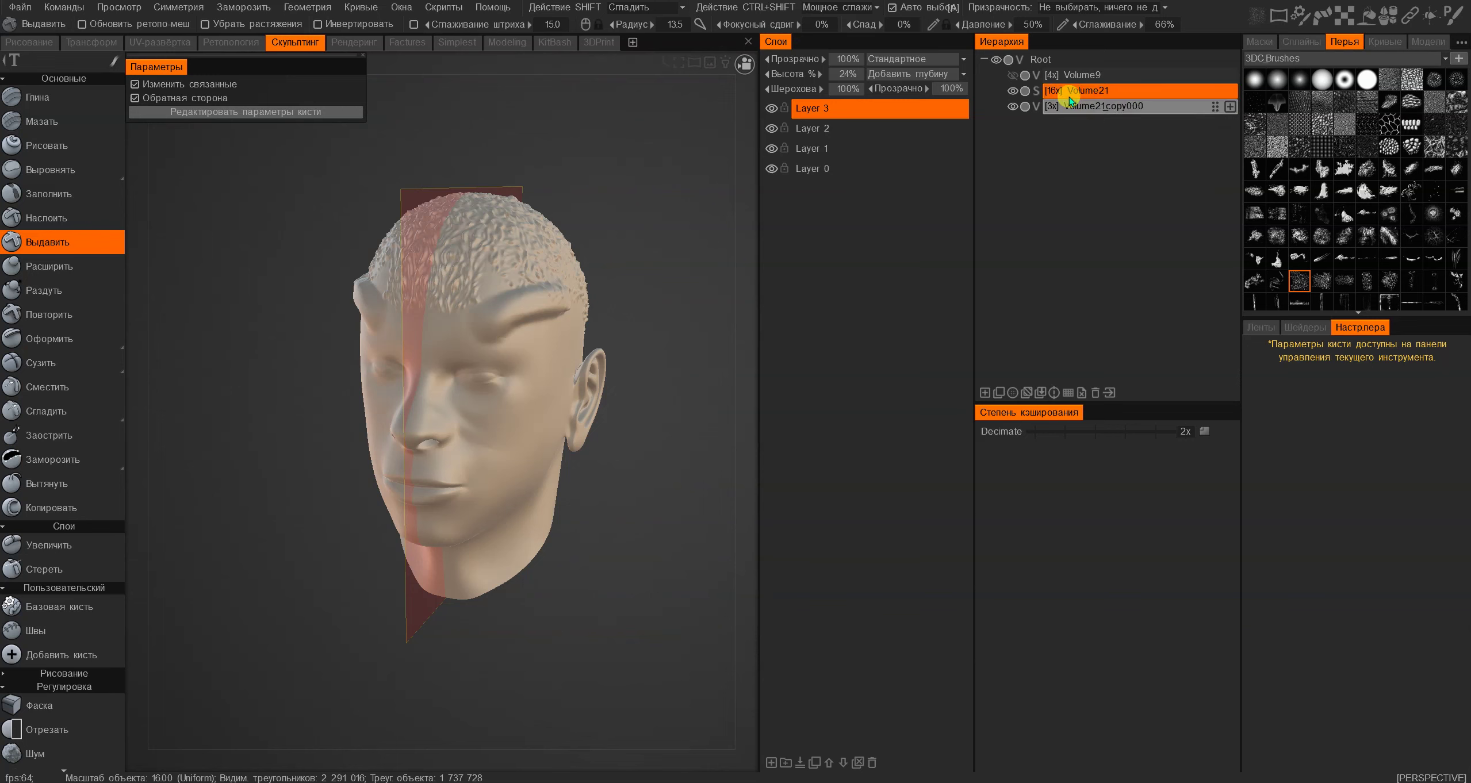
left_click_drag(449, 290, 557, 287)
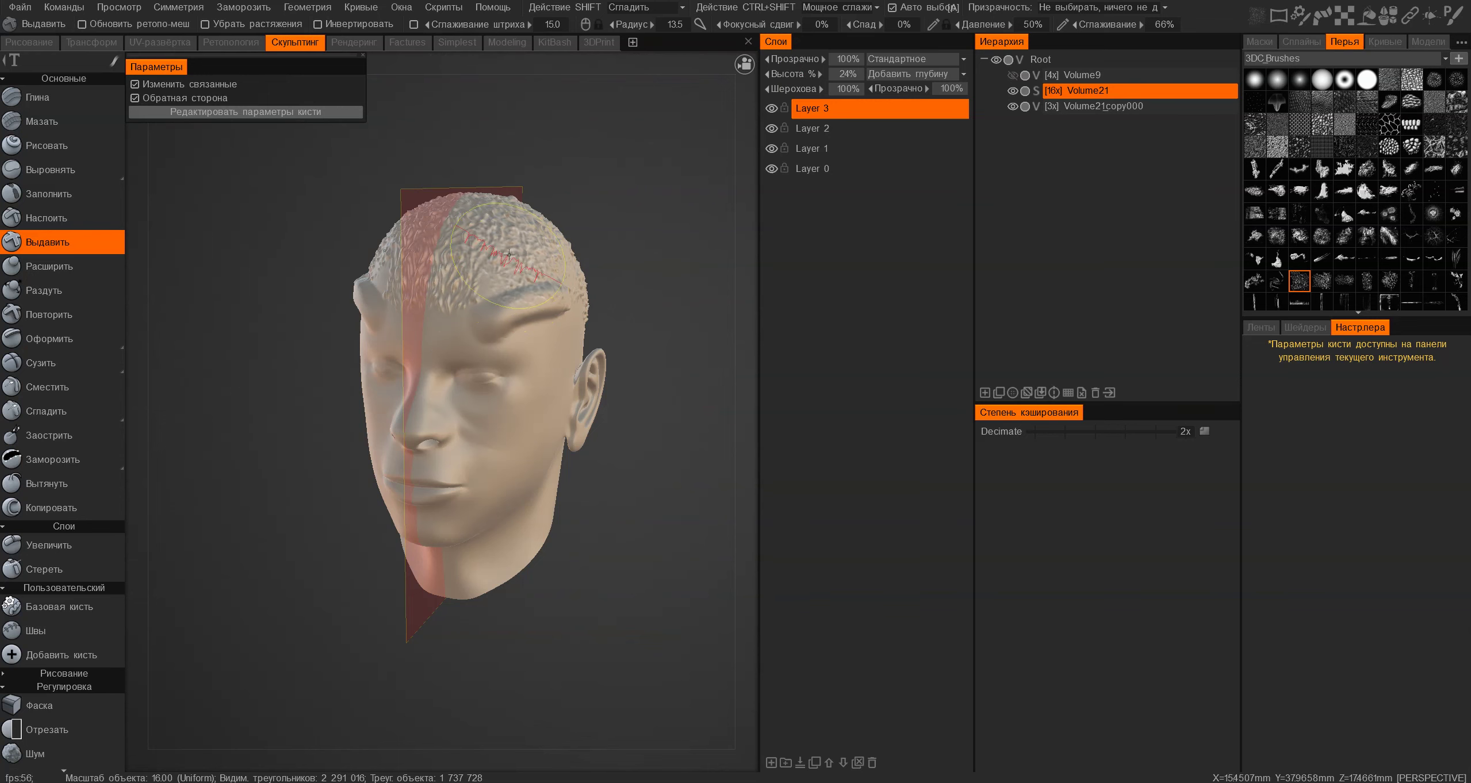
Compare the scalp with Layer 3 hidden and shown, keeping it visible and current, and inspect the whole head
mouse_move(506, 232)
right_mouse_down("alt")
mouse_move(534, 236)
mouse_move(486, 322)
mouse_move(690, 177)
right_mouse_up("alt")
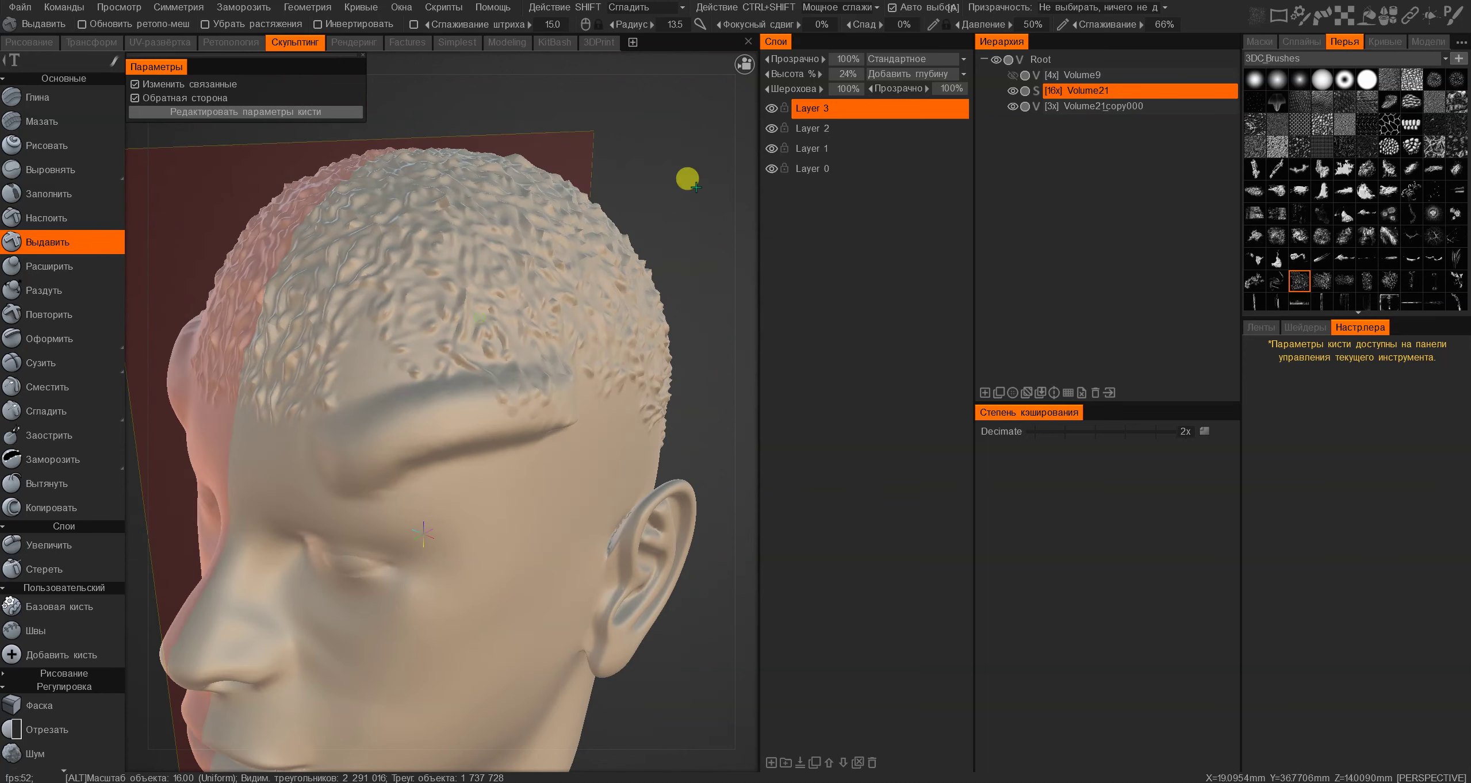
left_click(772, 109)
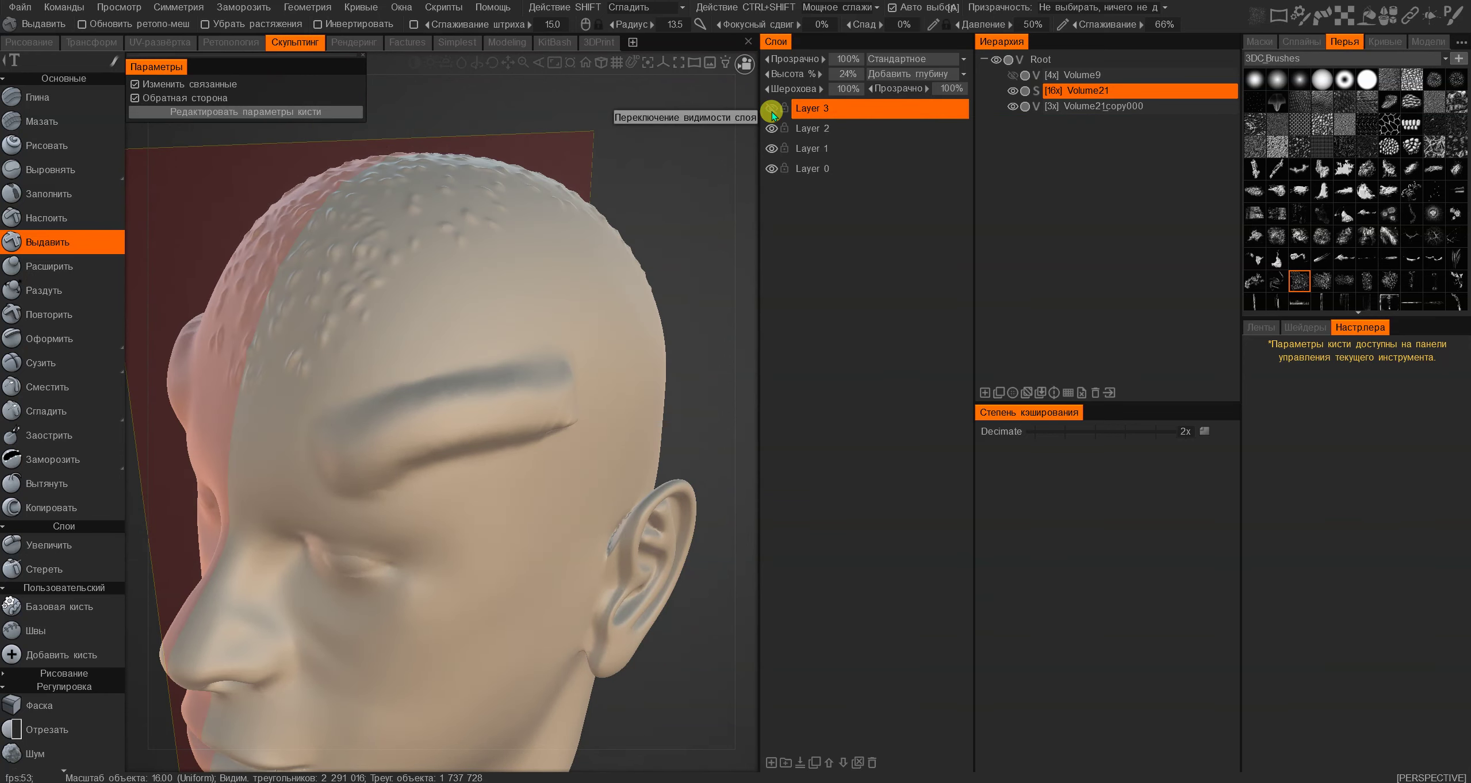
left_click(771, 109)
left_click(809, 131)
left_click(771, 109)
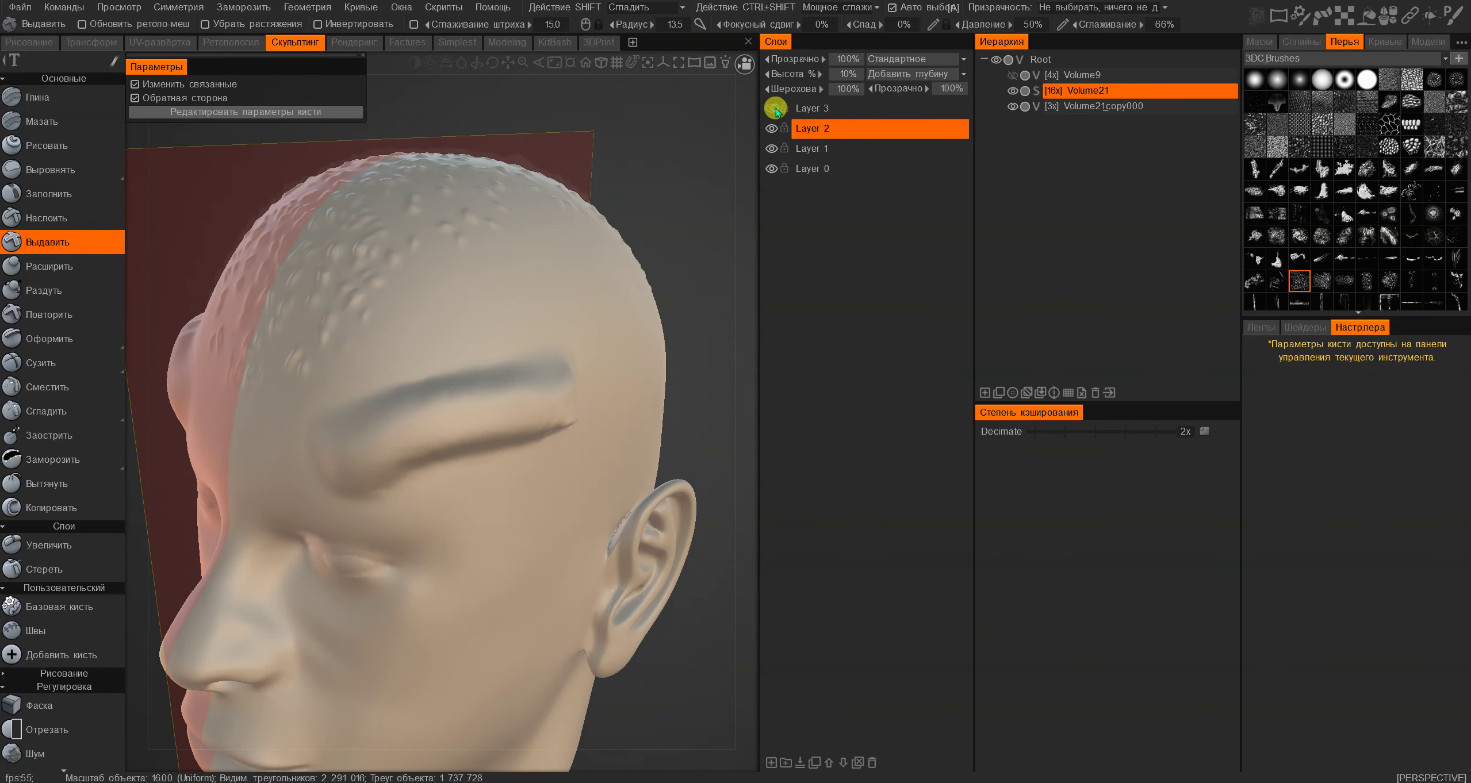
left_click(771, 109)
left_click(805, 112)
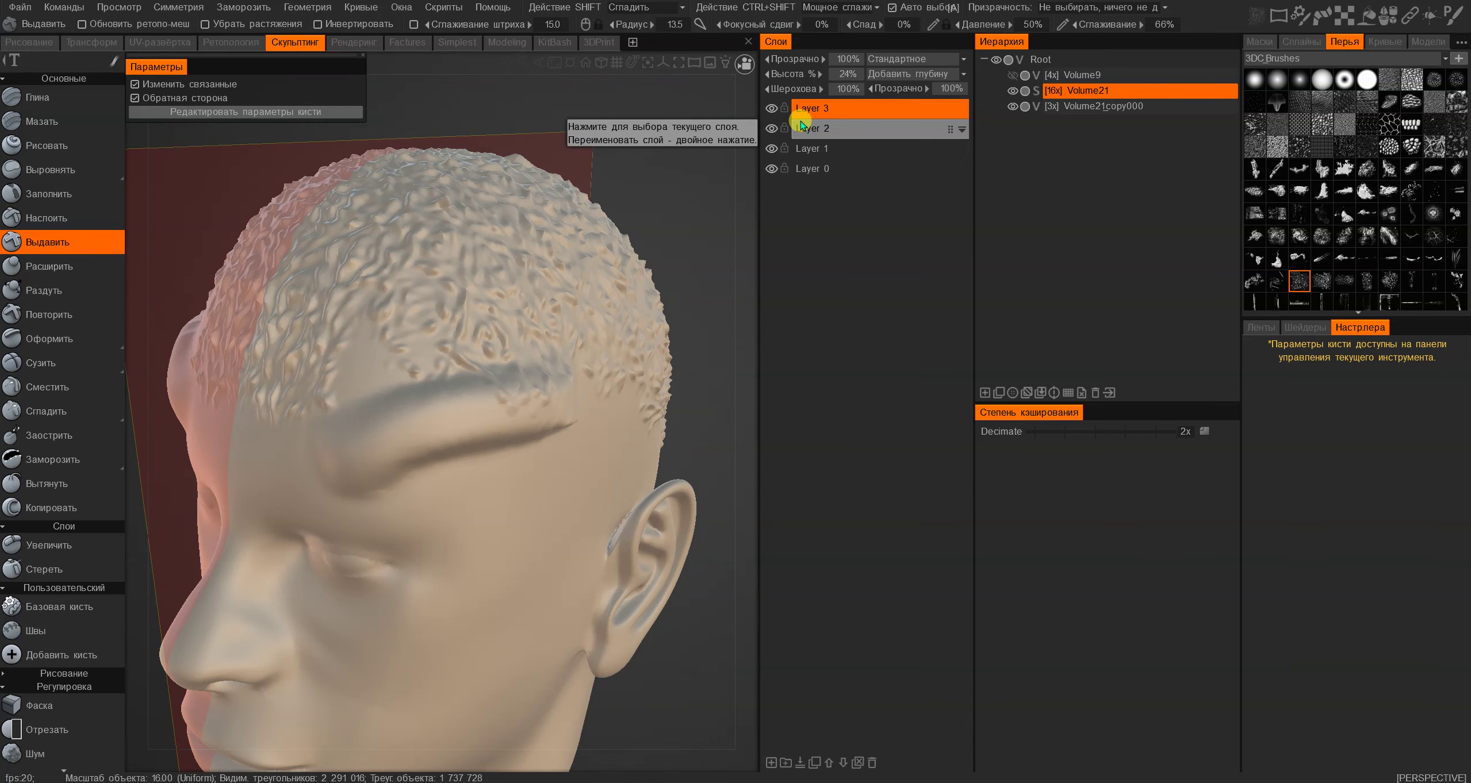
right_click_drag(643, 224, 511, 316, "alt")
left_click_drag(495, 339, 550, 342, "alt")
scroll(456, 377, "up", 3)
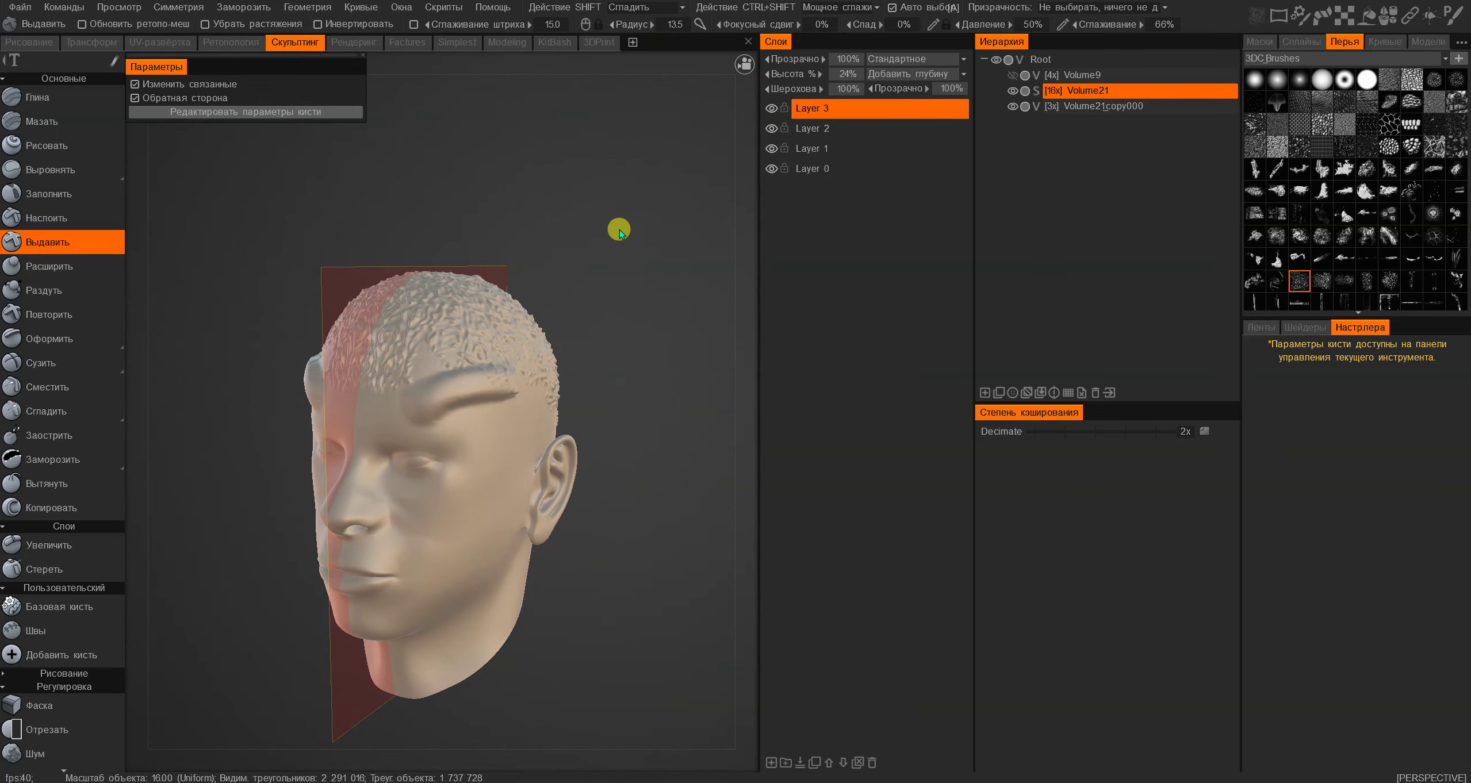